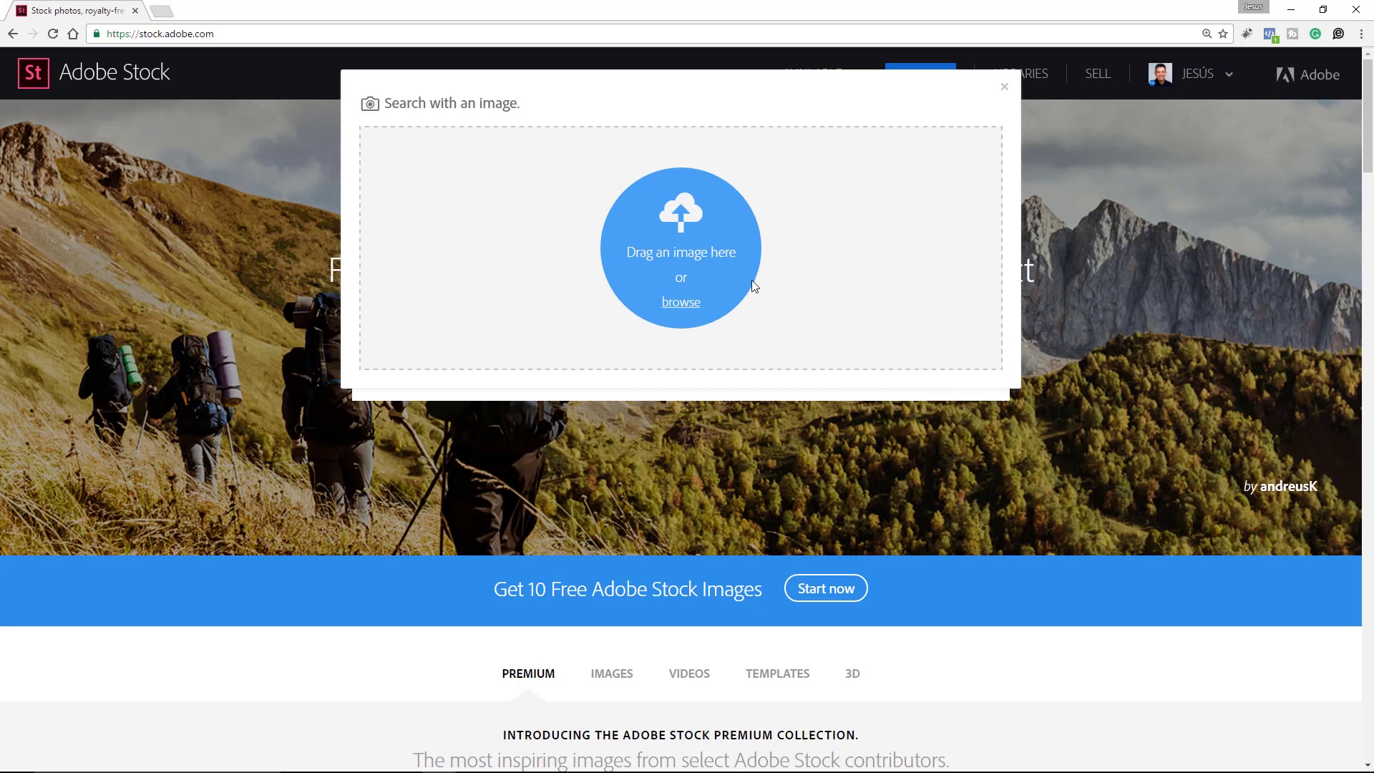
Step: Run an Adobe Stock visual search with coffee-cup.jpg from the assets folder and browse the matching images
left_click(685, 312)
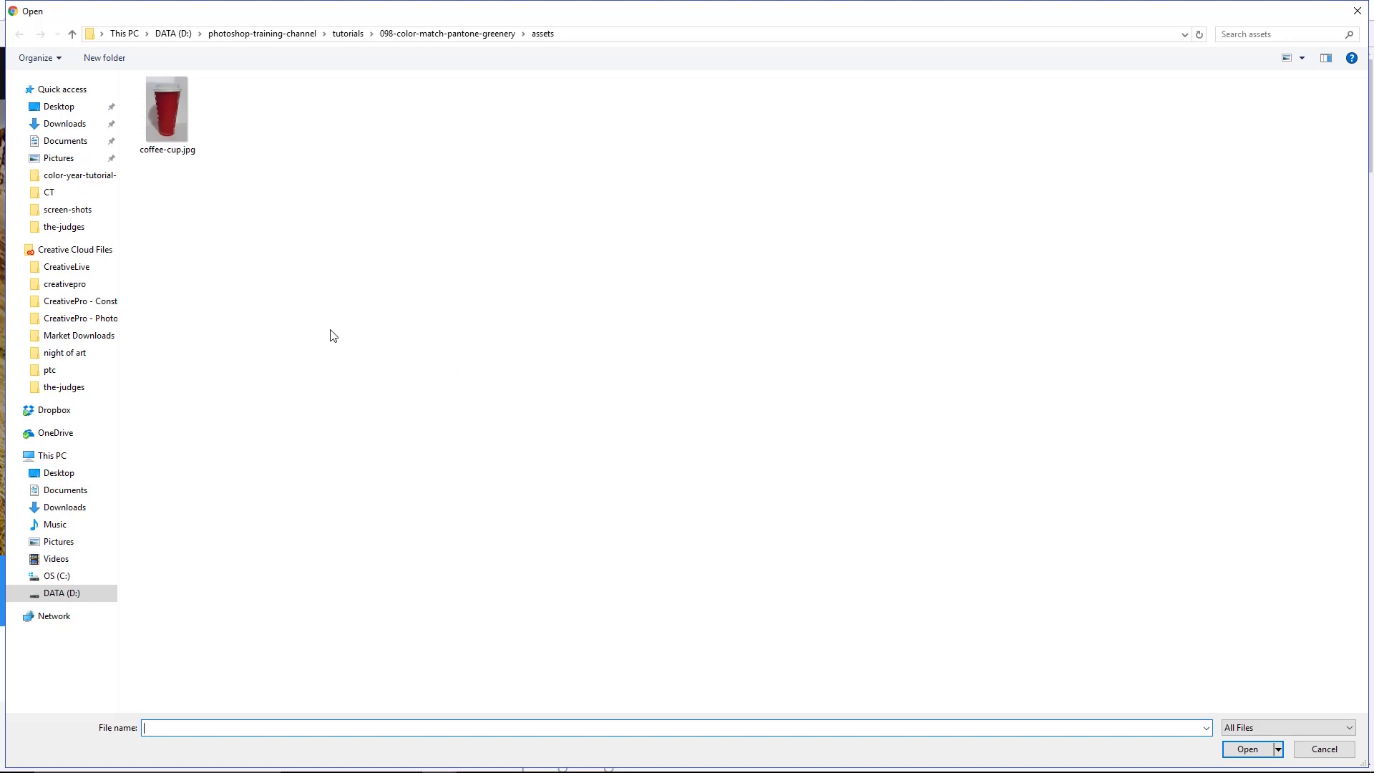
left_click(164, 132)
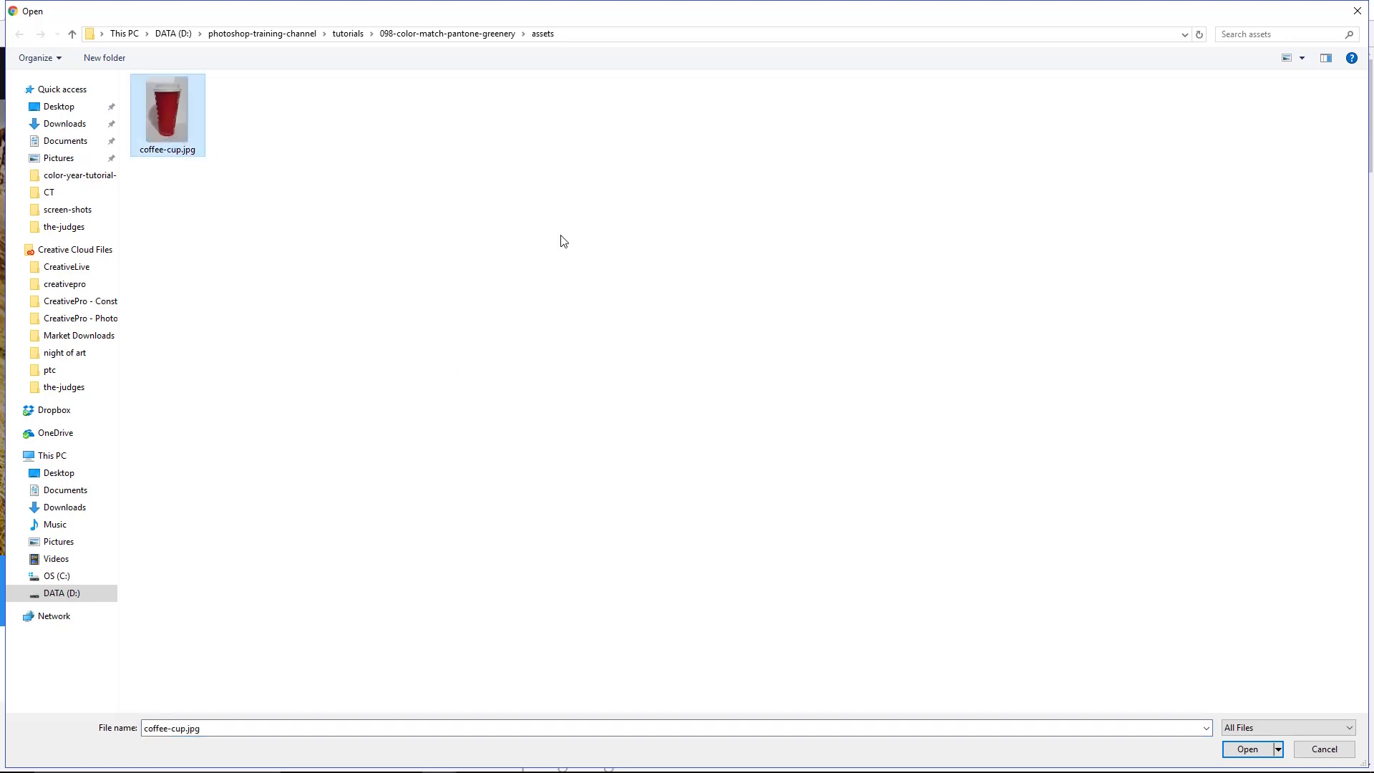
left_click(1247, 748)
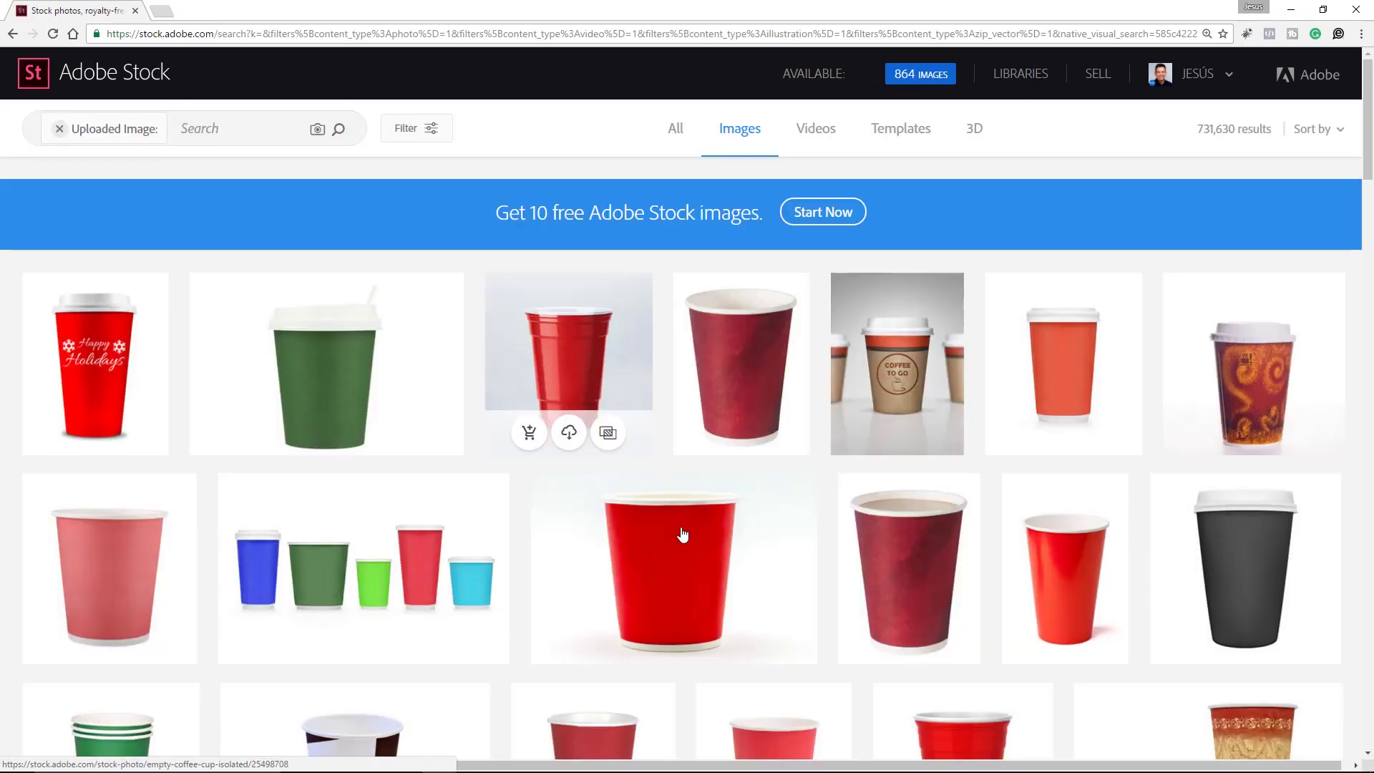
scroll(715, 530, "down", 1)
scroll(770, 488, "down", 6)
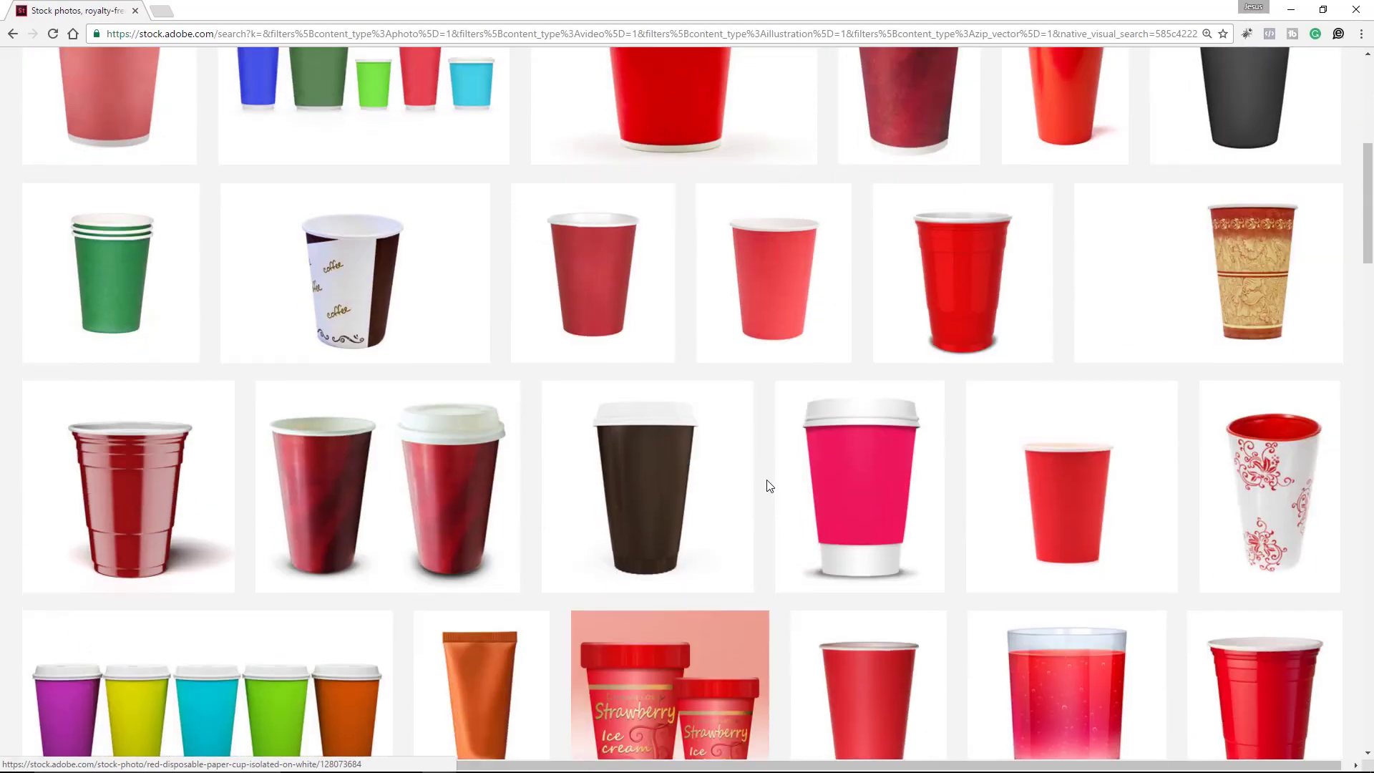
scroll(768, 487, "up", 8)
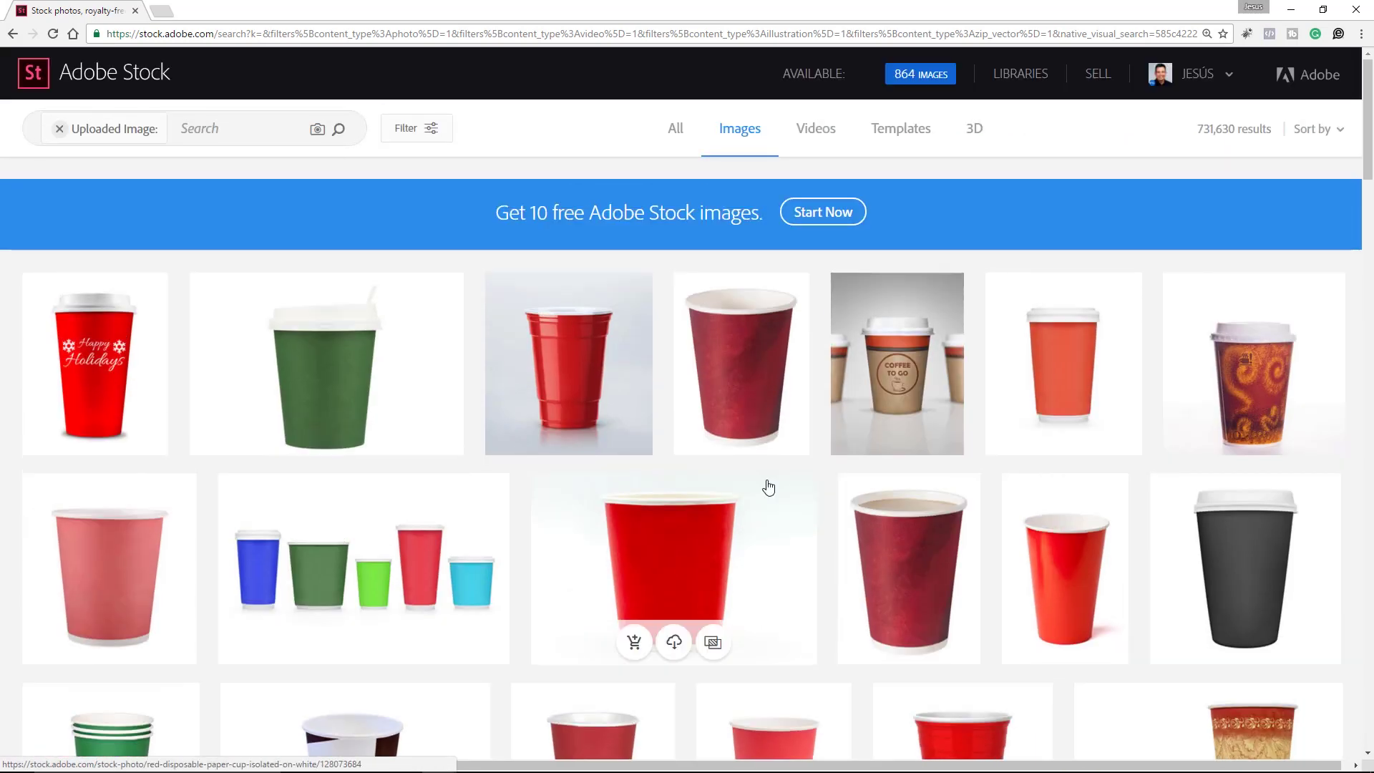
Step: Refine the image search with the keyword Holiday and look through the matching cups
left_click(225, 130)
type("Hol")
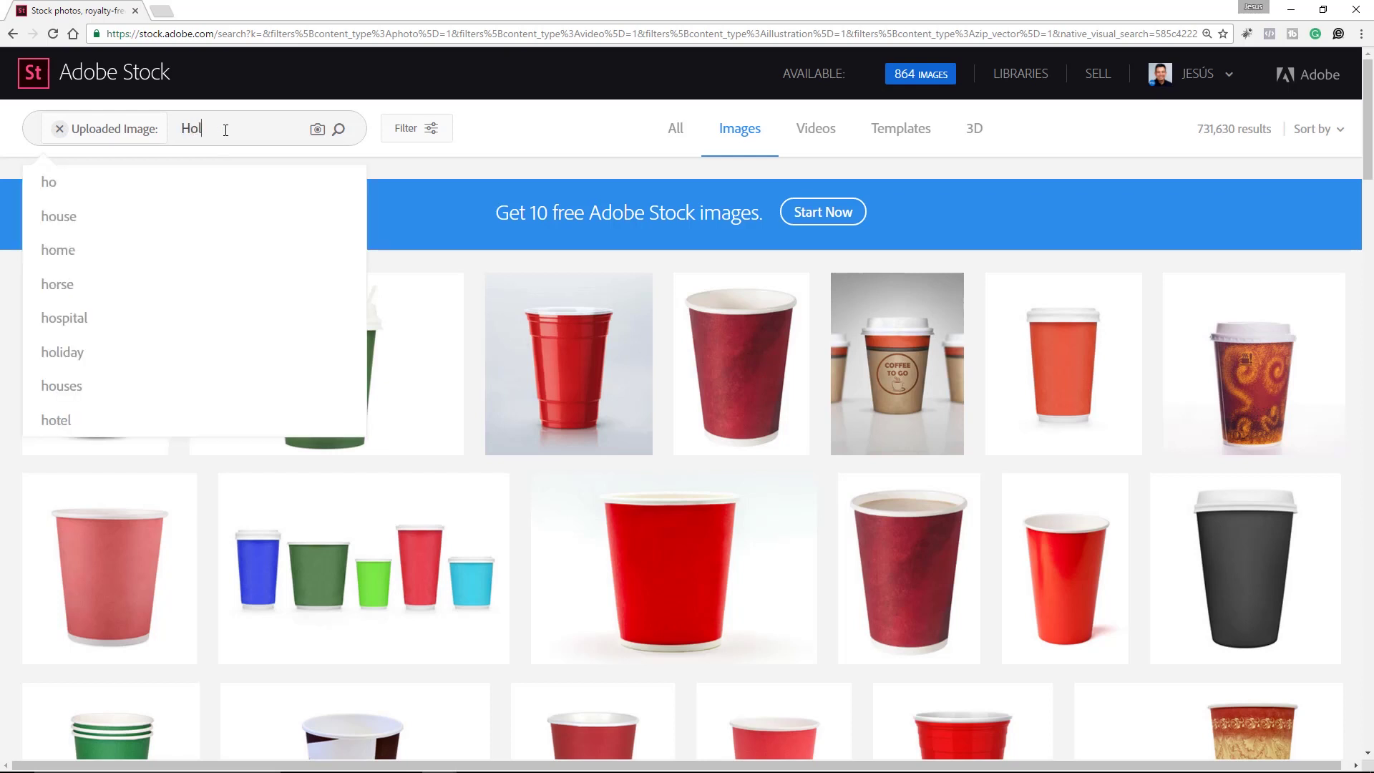
type("iday")
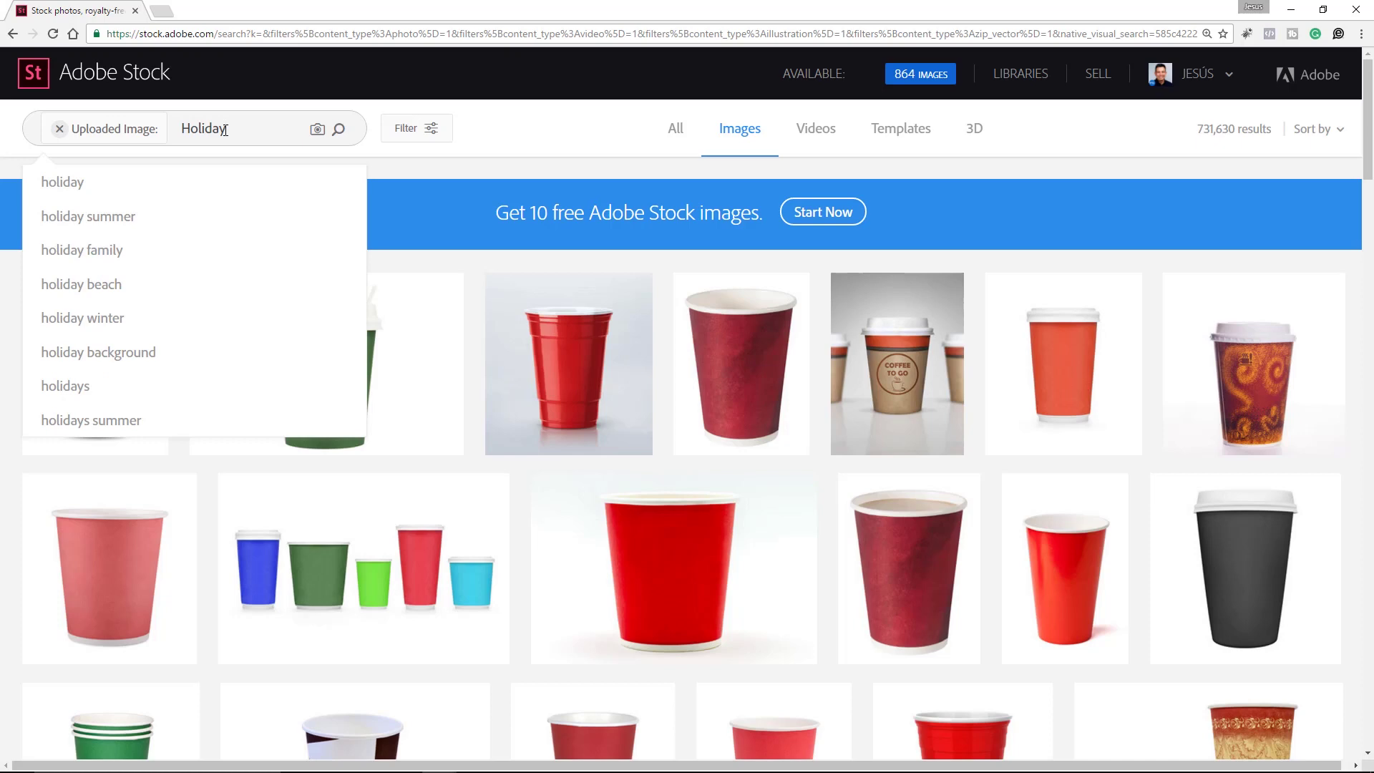
left_click(340, 131)
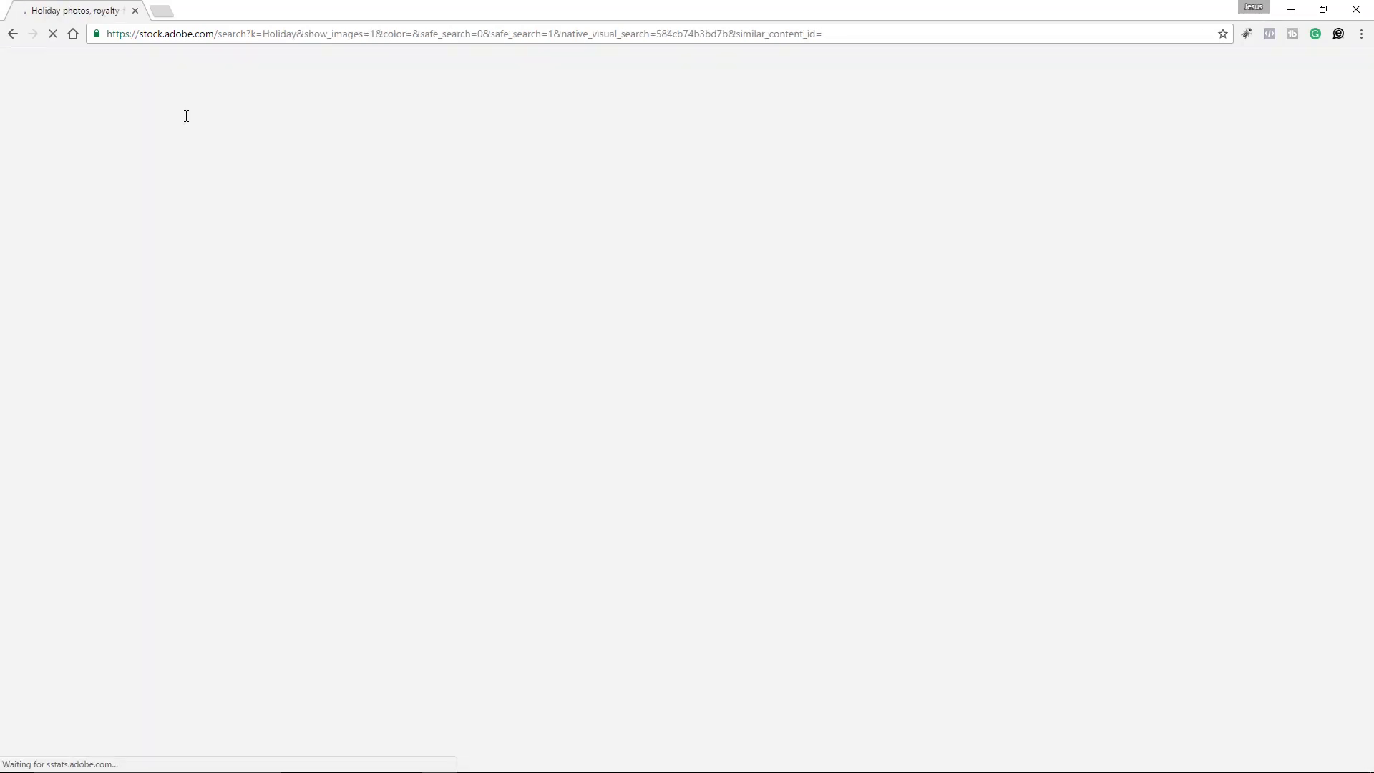
scroll(421, 377, "down", 3)
scroll(421, 377, "down", 5)
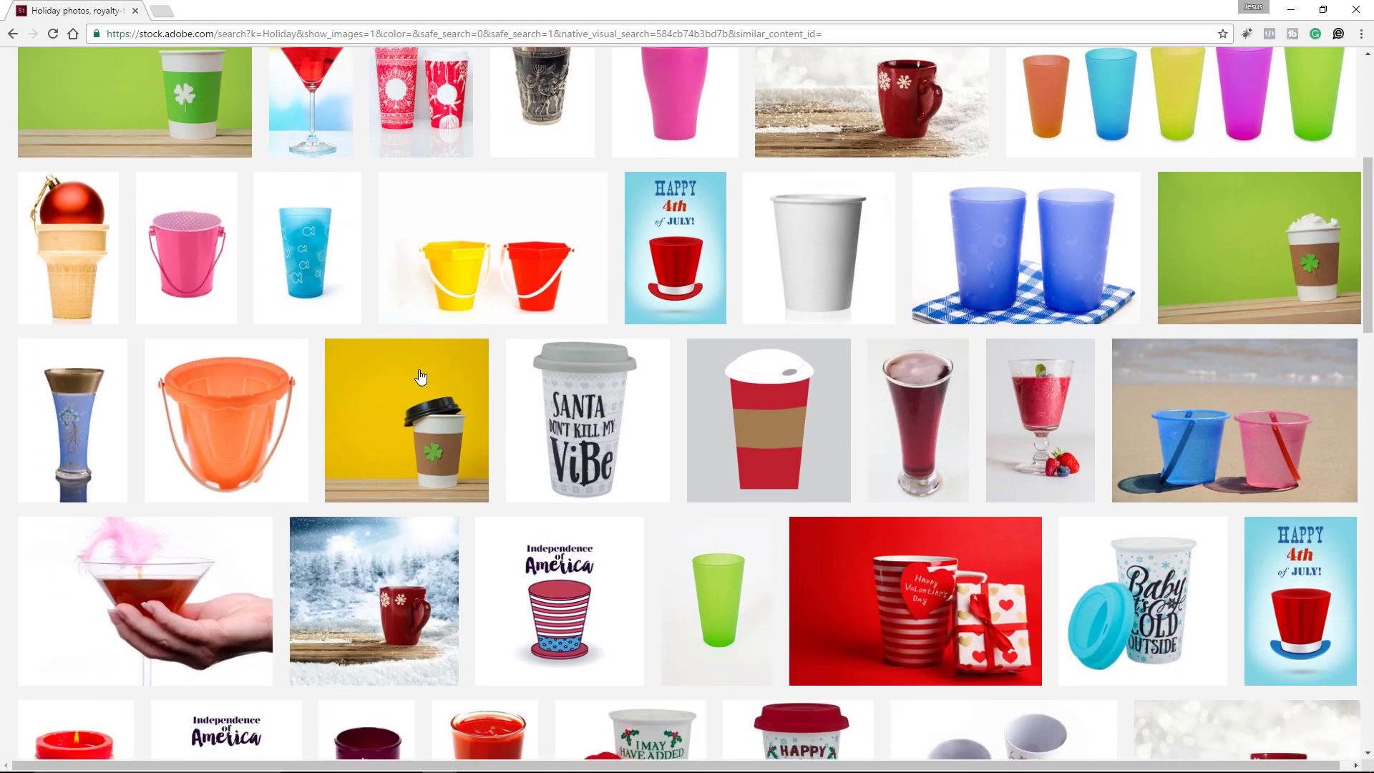
scroll(155, 485, "up", 8)
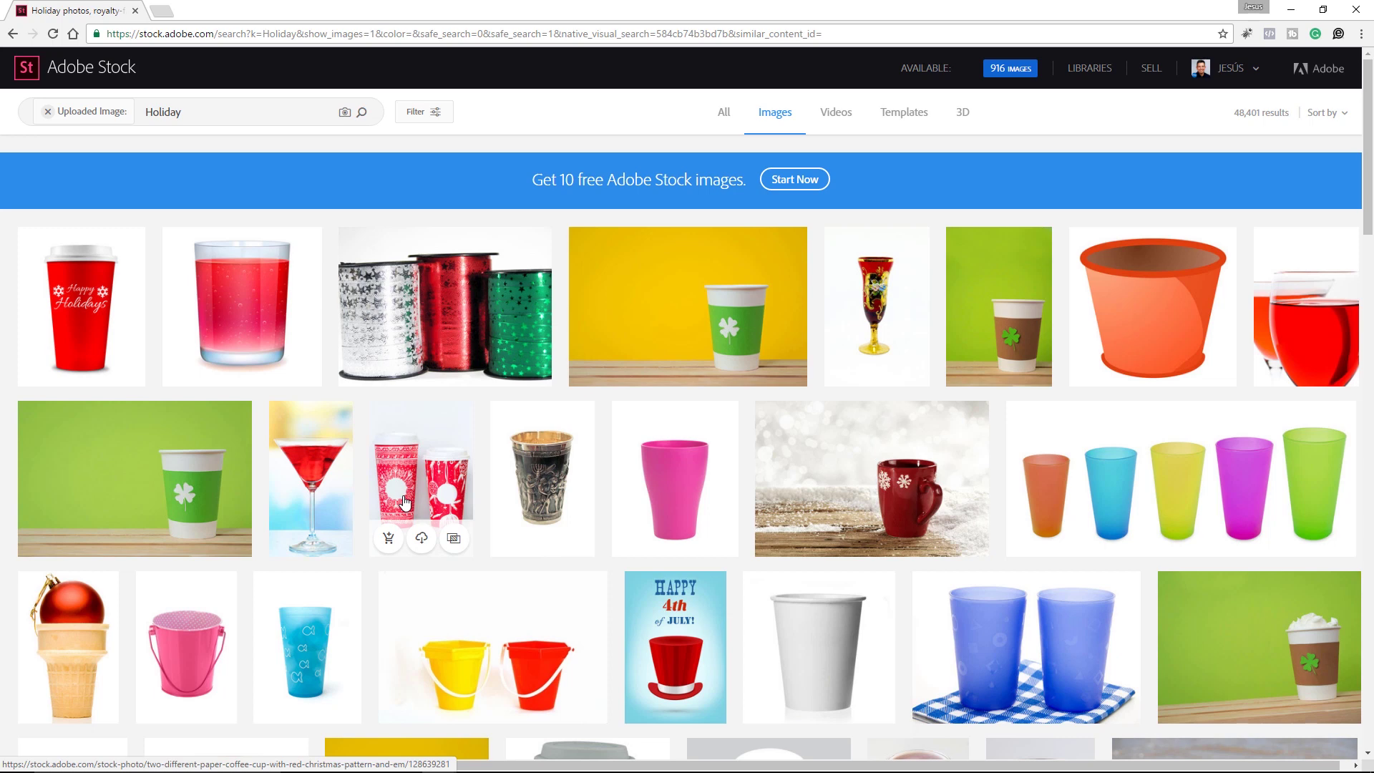
Step: Open the details of the two red Christmas-patterned paper coffee cups and save the preview to the Tutorial Ideas library
scroll(435, 473, "down", 4)
left_click(435, 473)
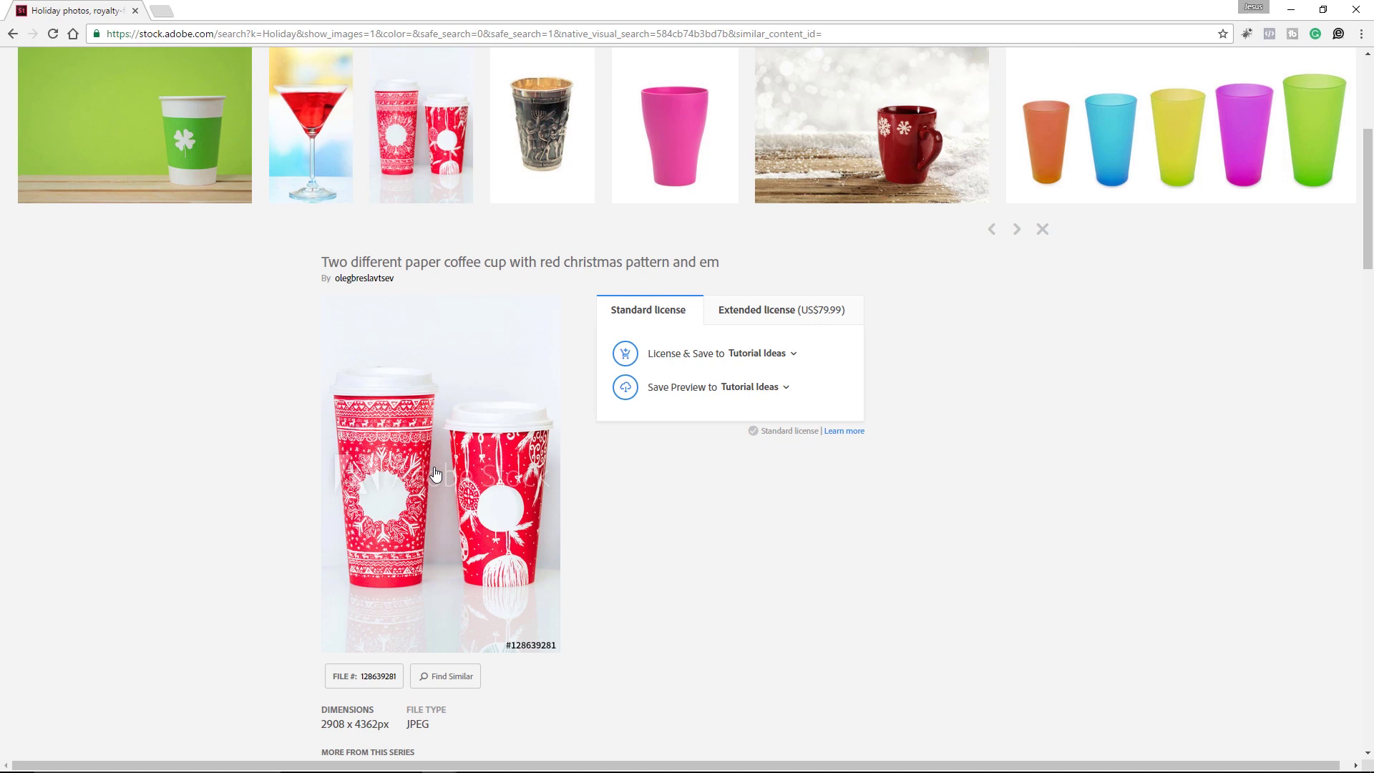
scroll(435, 474, "down", 2)
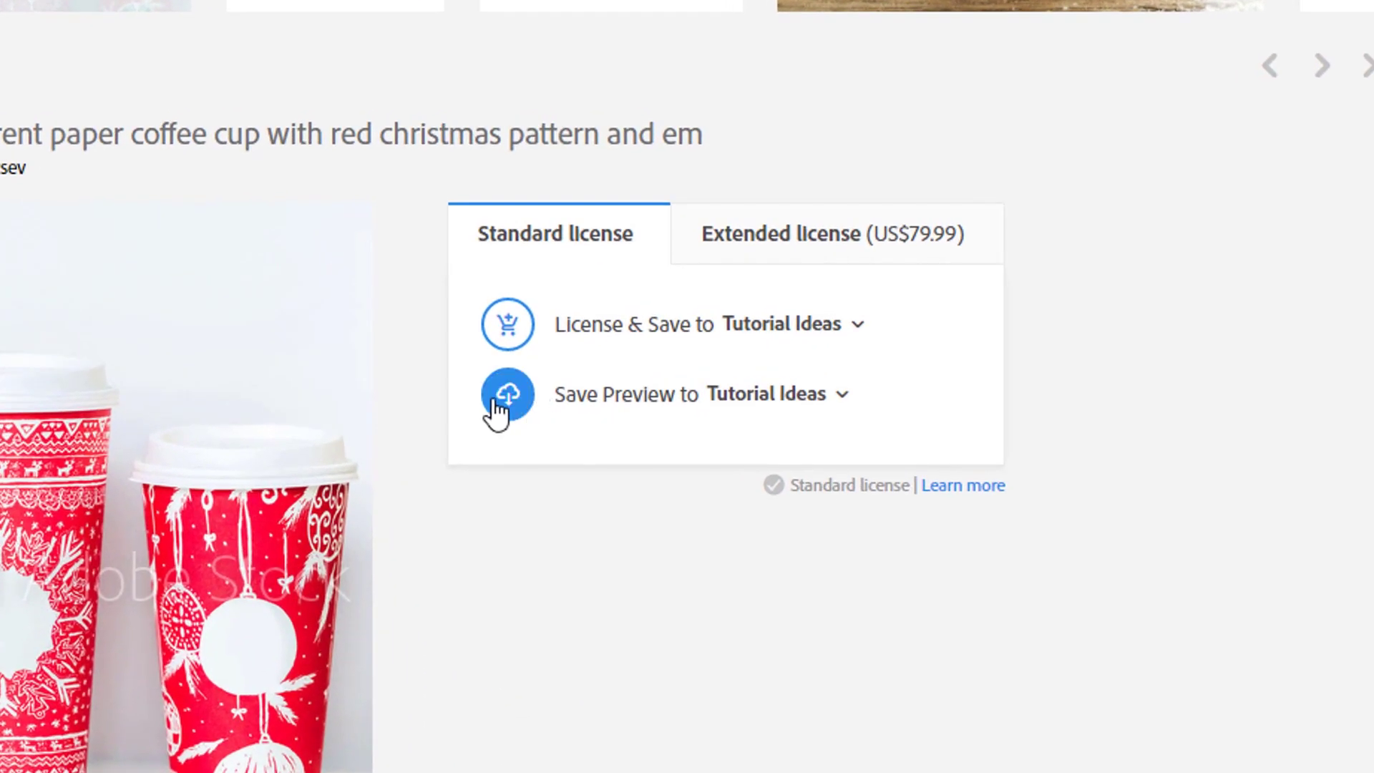
left_click(842, 396)
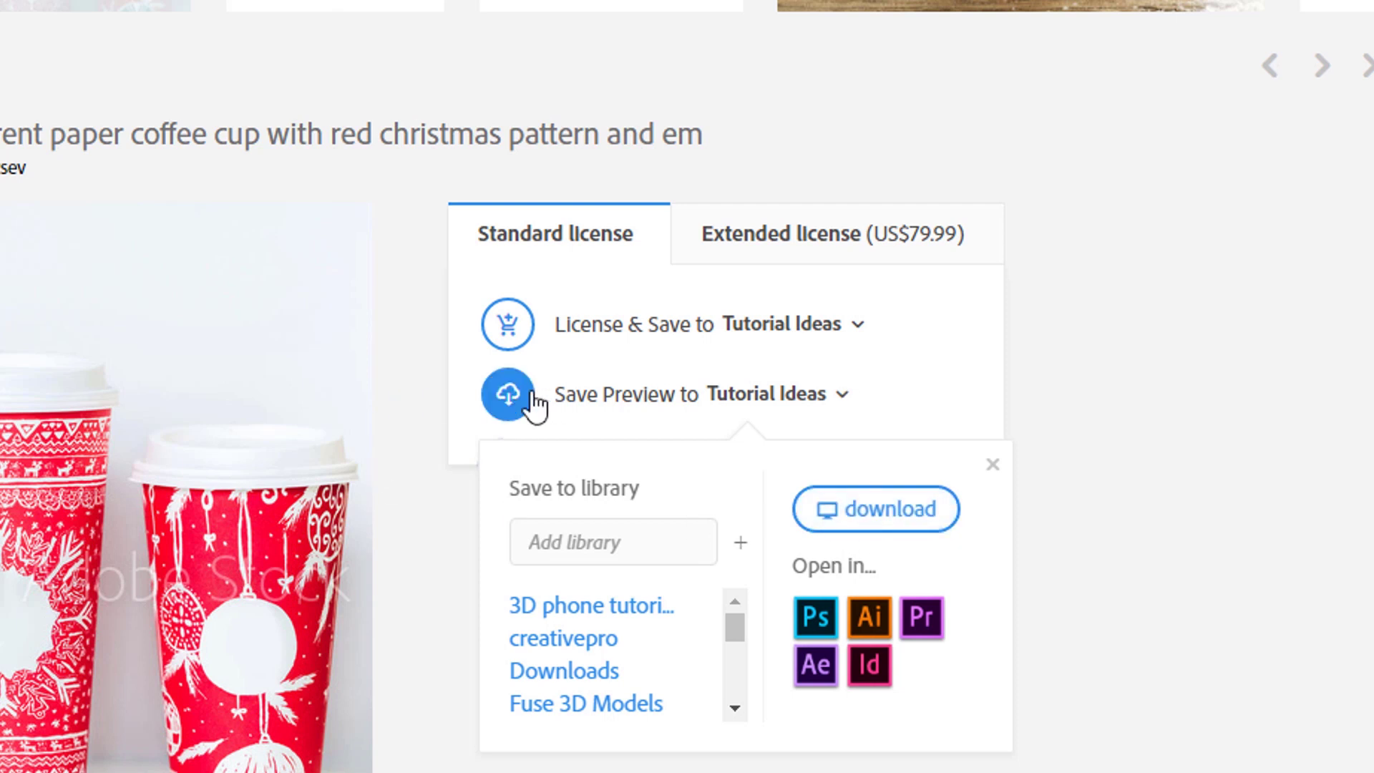
left_click(945, 394)
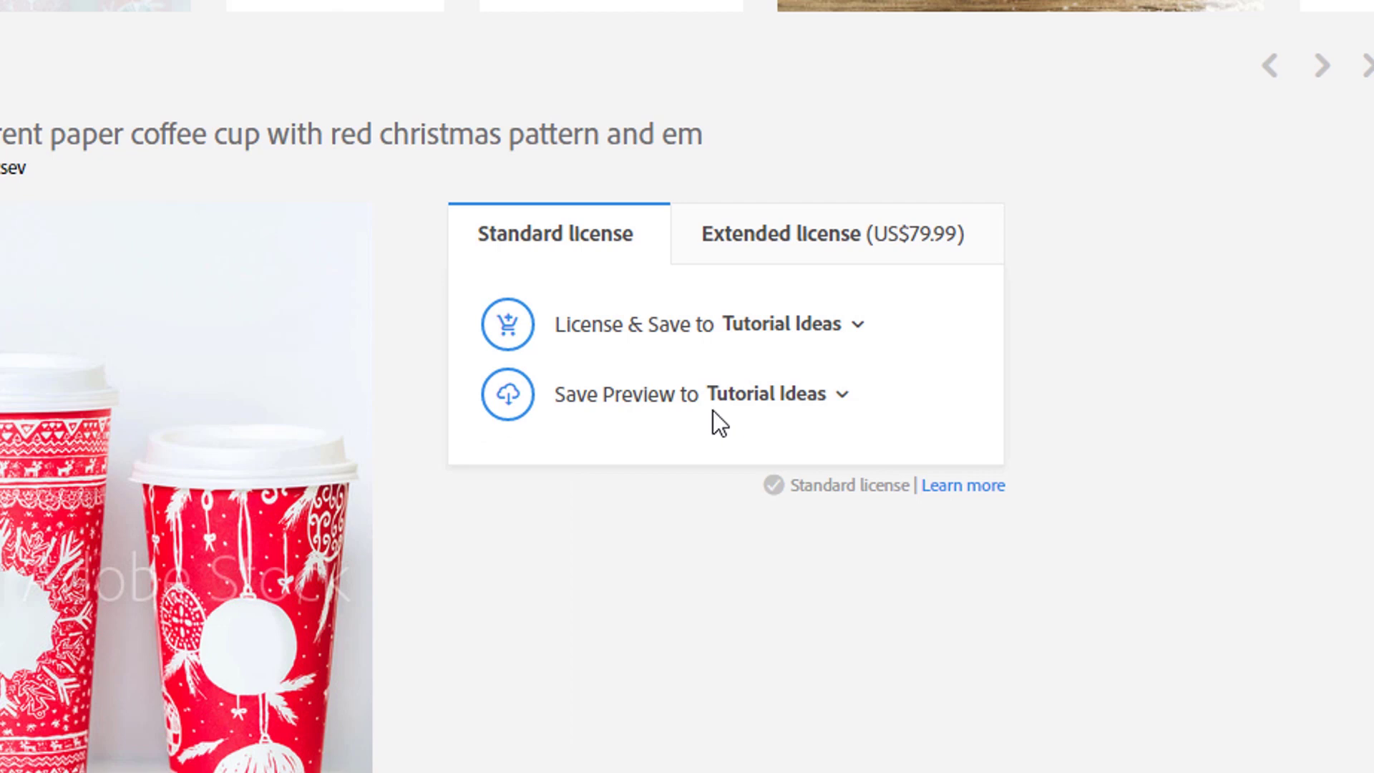
left_click(509, 398)
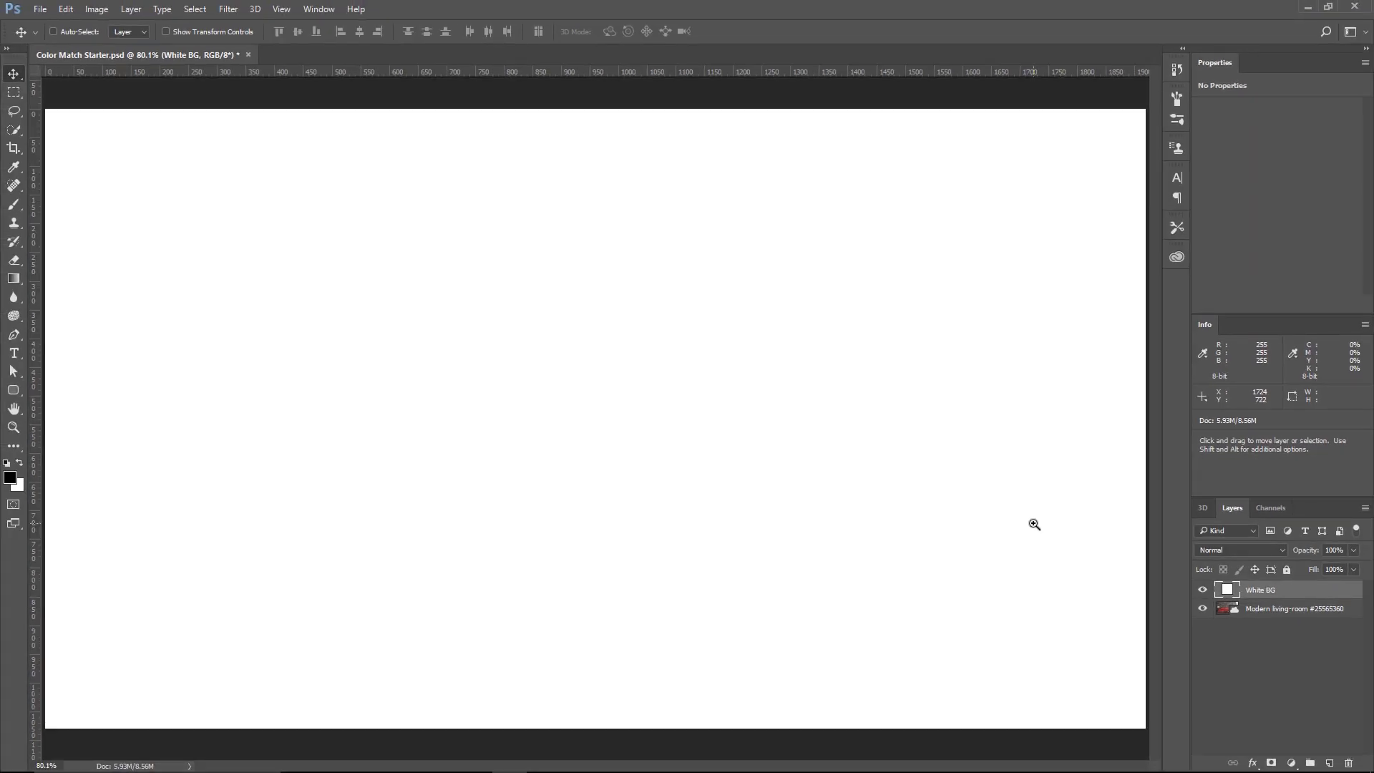
Step: Switch to Photoshop and display the Tutorial Ideas library in the Color Match Starter.psd document
left_click(1176, 256)
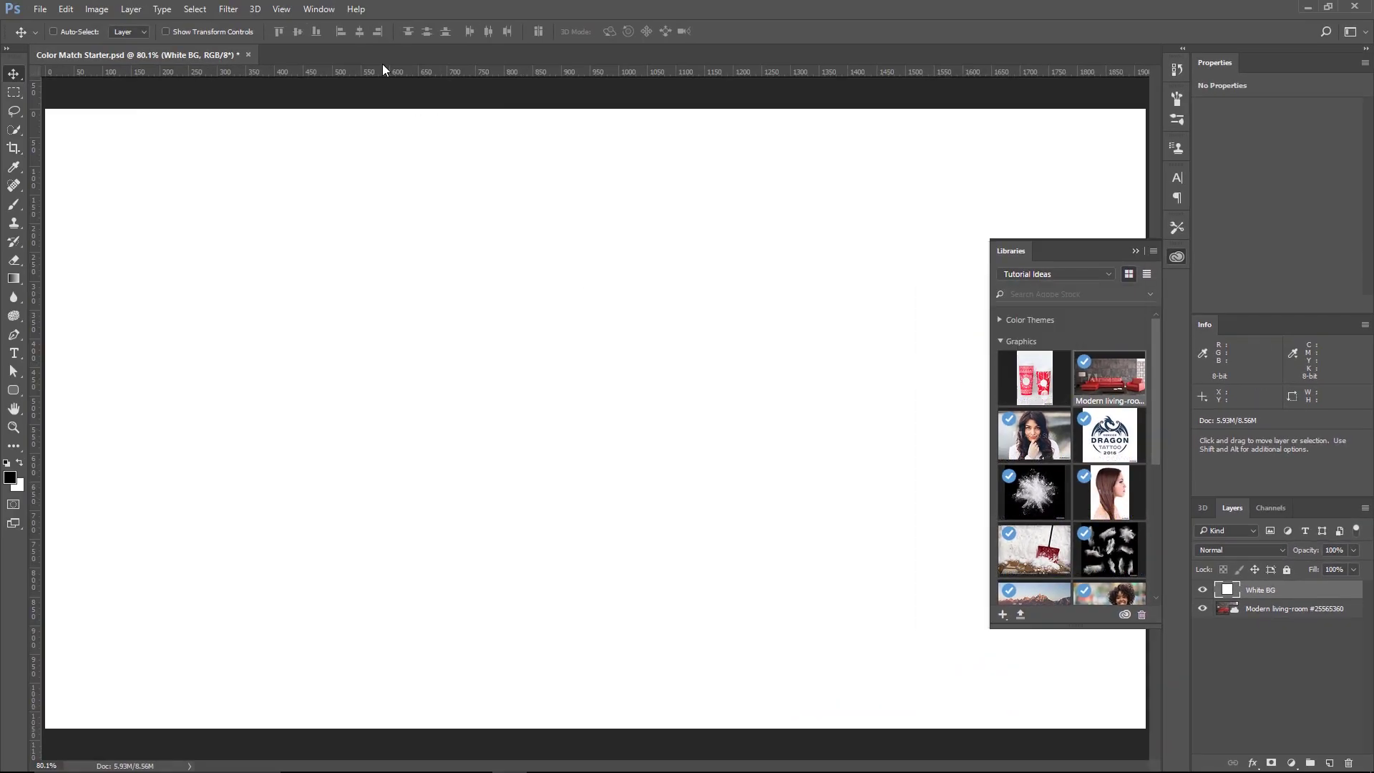
left_click(319, 9)
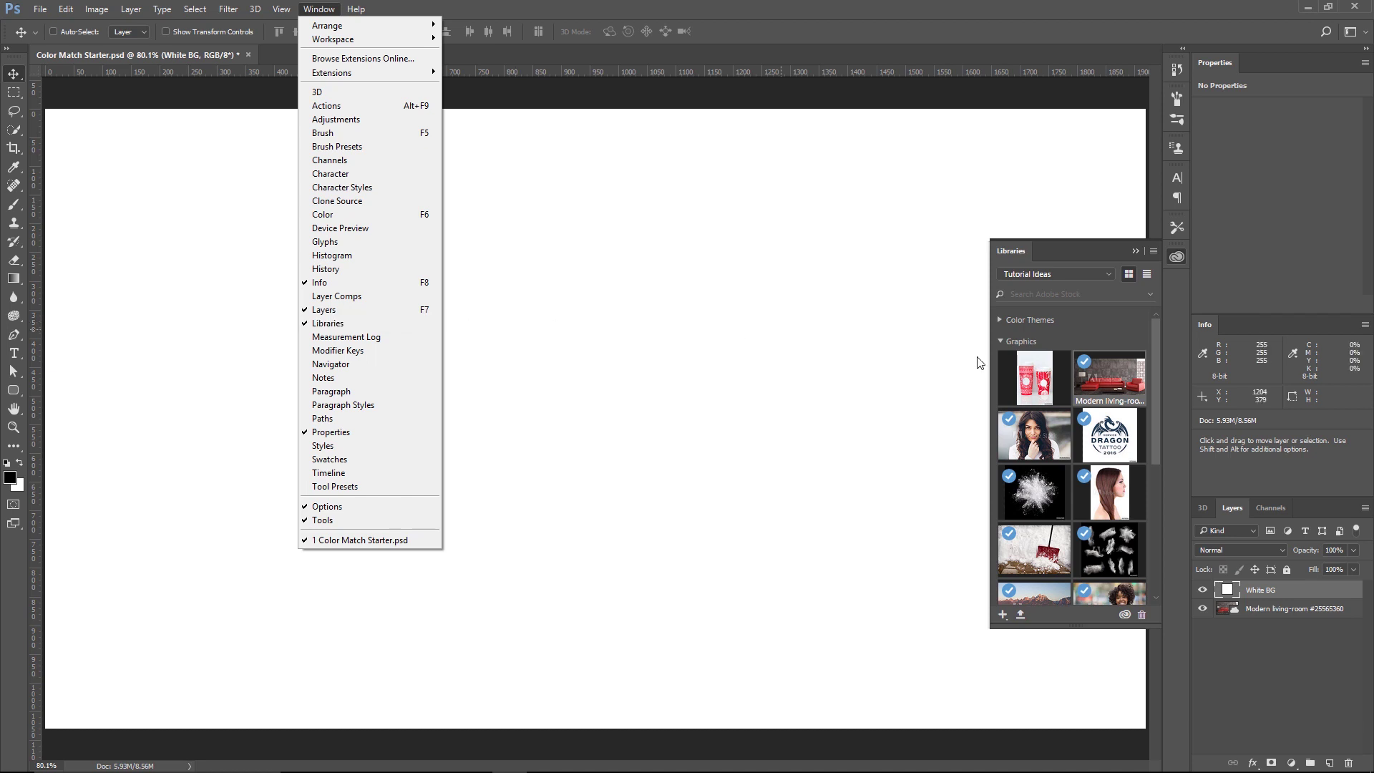
left_click(1102, 337)
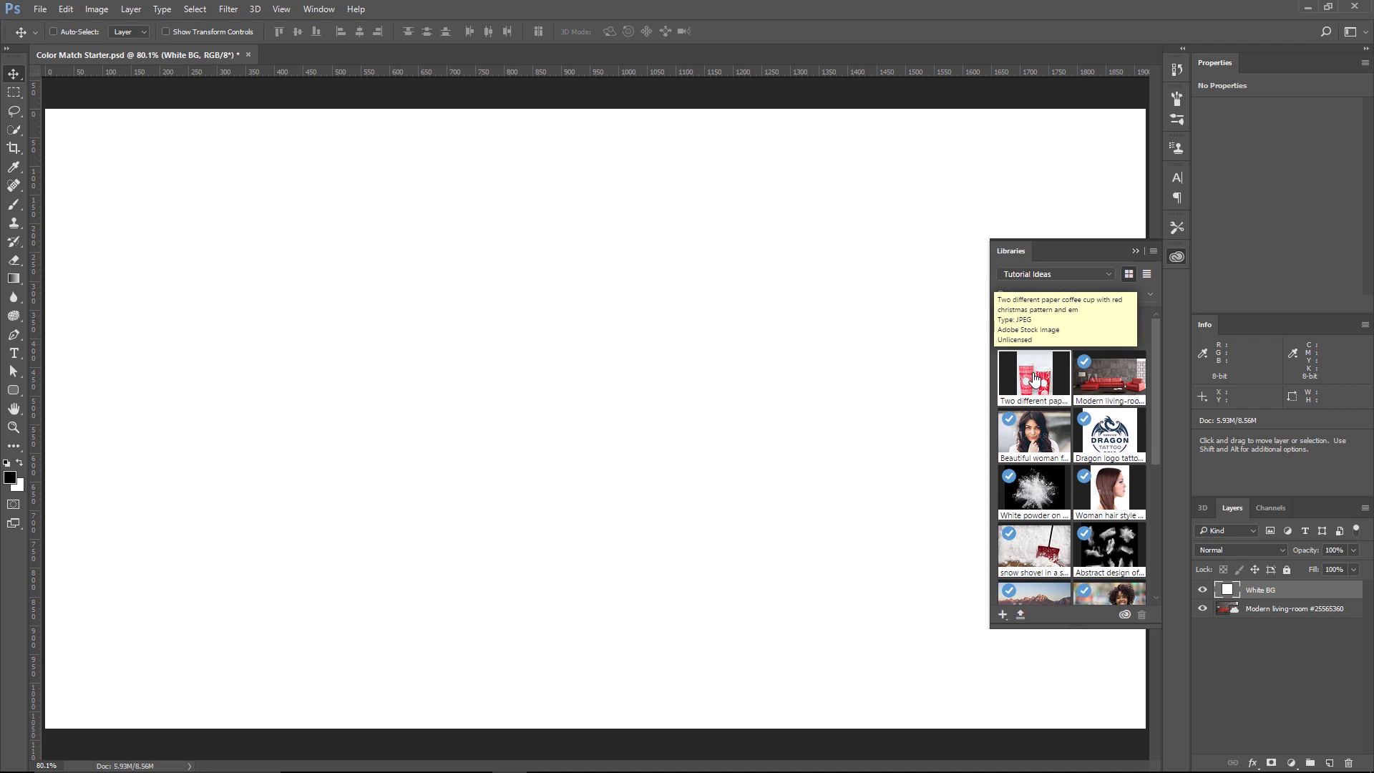
Step: Place the Christmas coffee cups preview from the library on the canvas and enlarge it to about 951 by 1426 px
left_click_drag(1041, 384, 505, 379)
left_click_drag(602, 344, 596, 386)
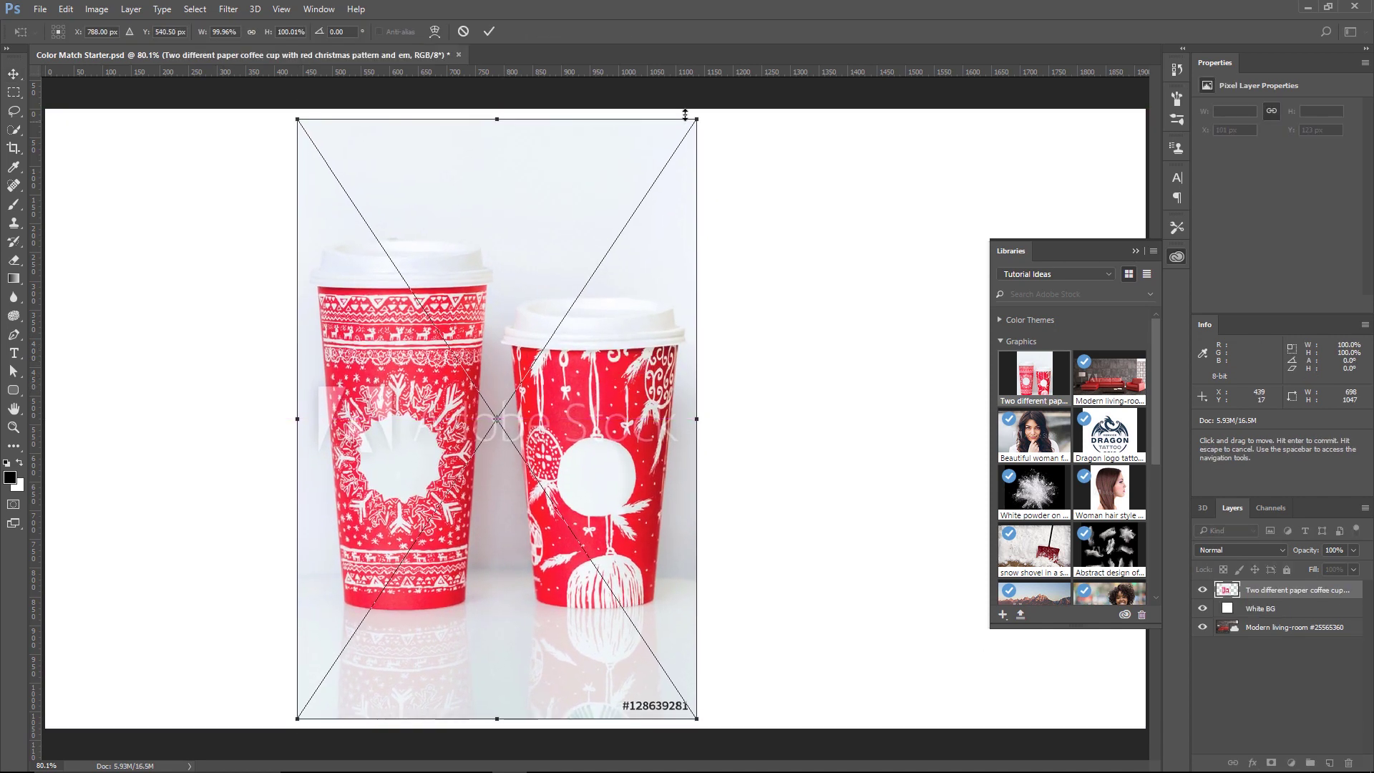
left_click_drag(704, 117, 904, 88)
left_click_drag(651, 354, 651, 332)
key("Return")
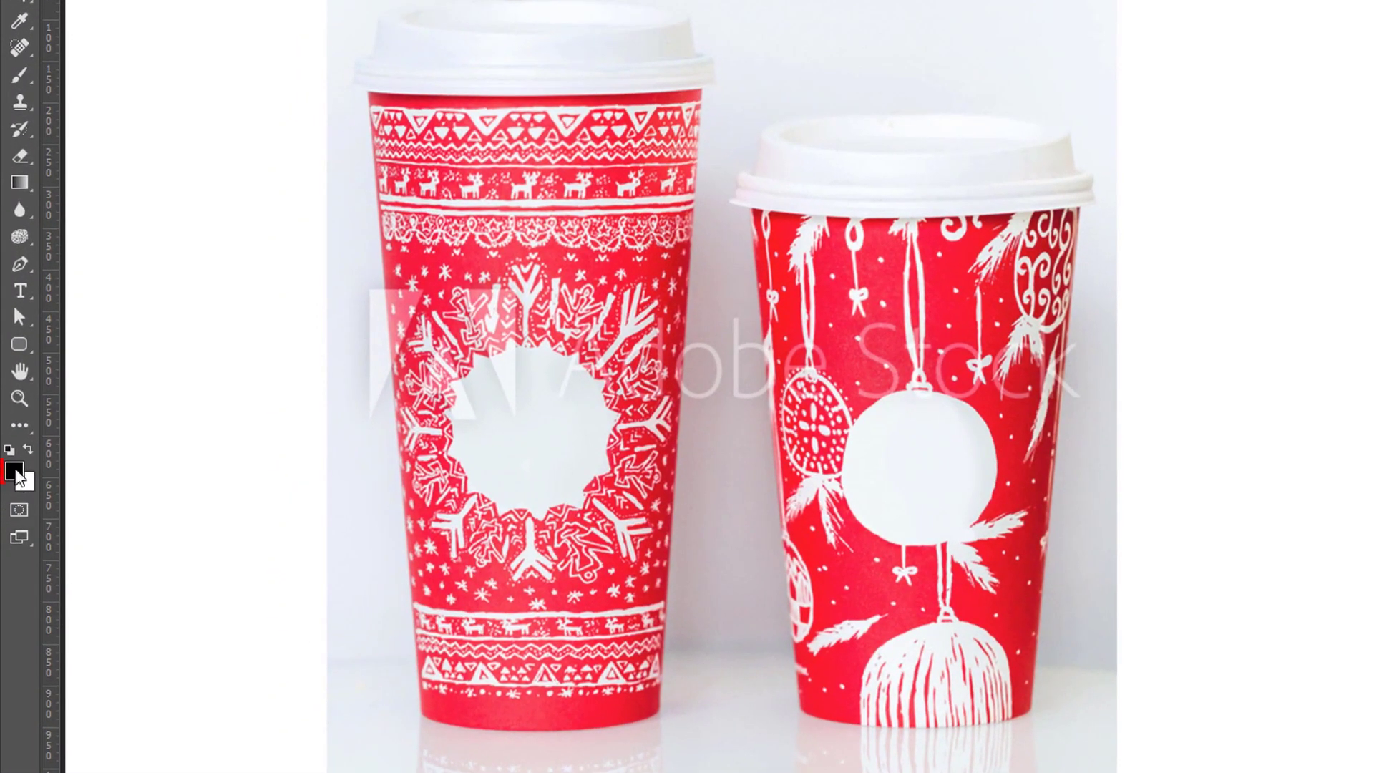
Step: Bring up the color libraries for the foreground color and choose the PANTONE+ Solid Coated book
left_click(13, 470)
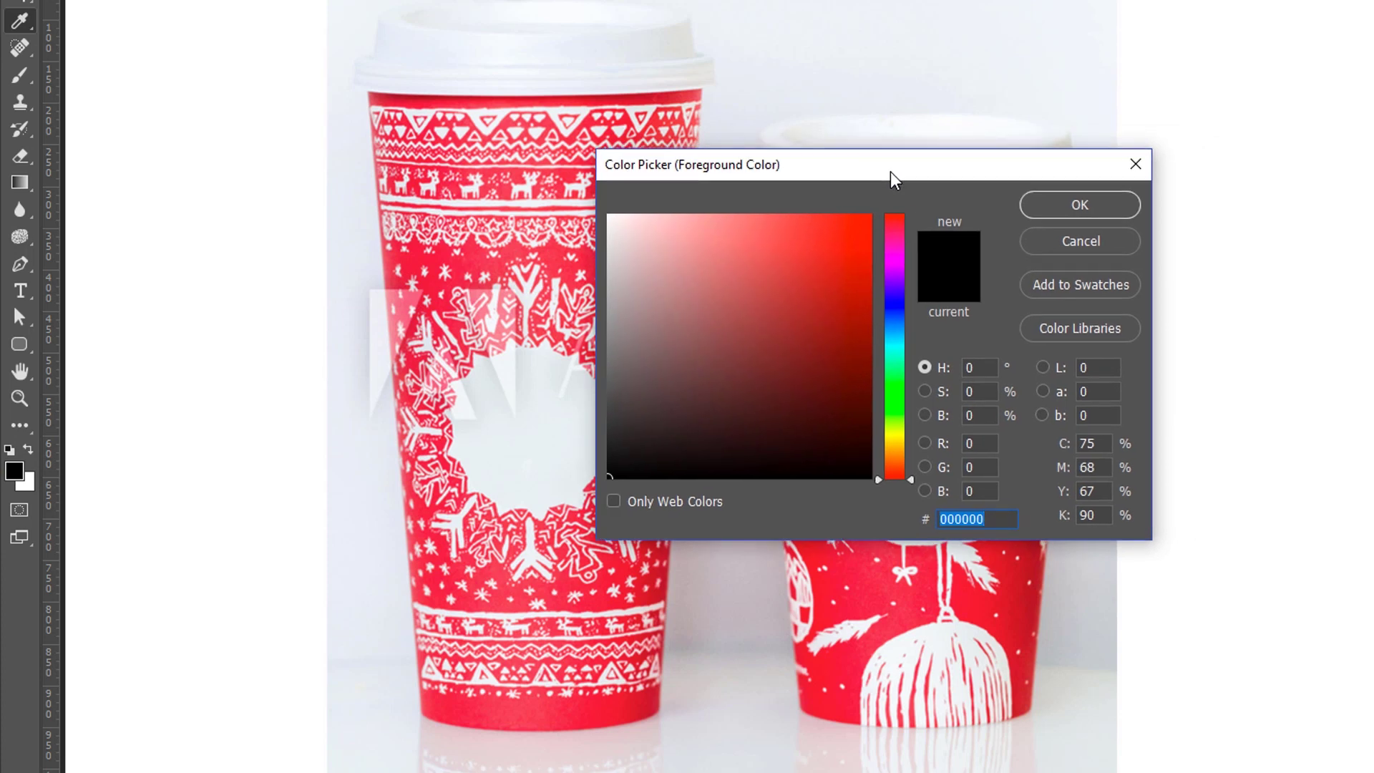
left_click(1089, 333)
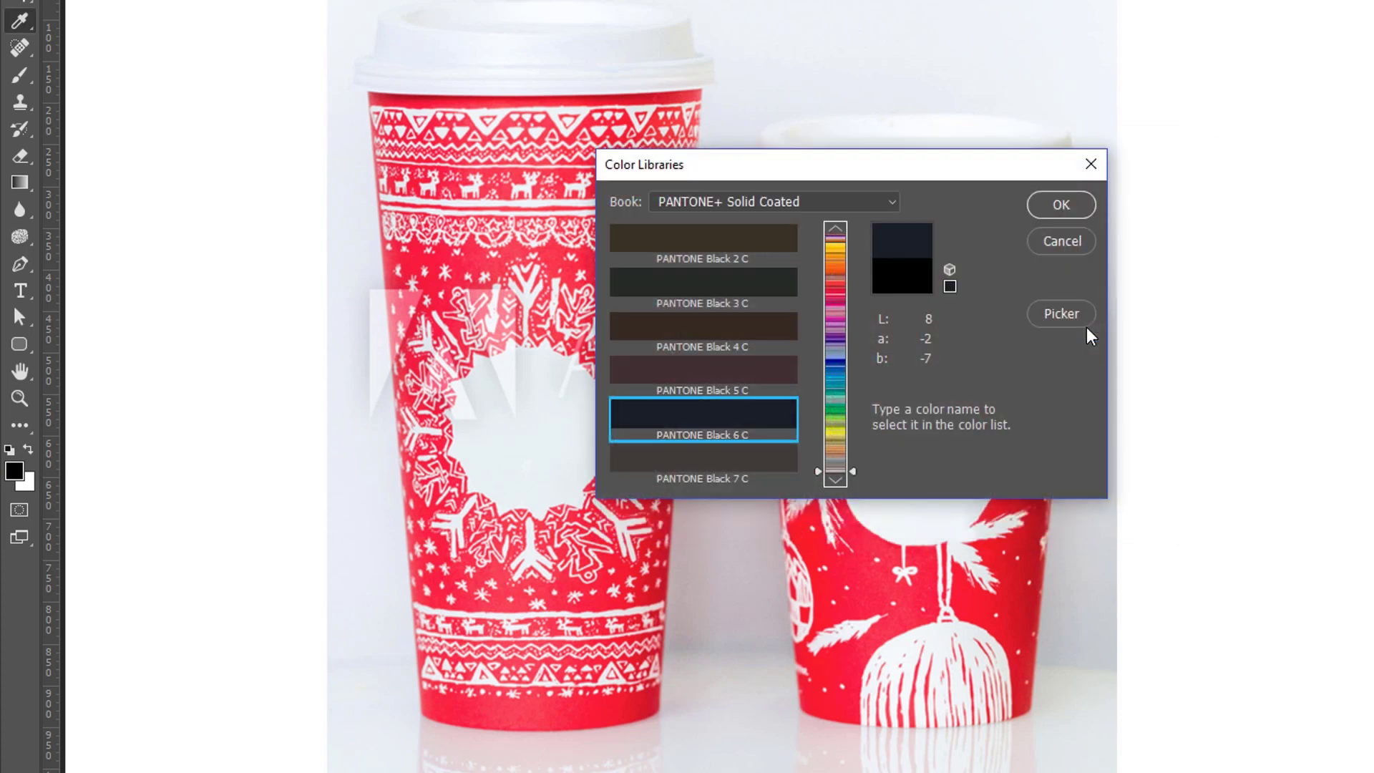
left_click(797, 204)
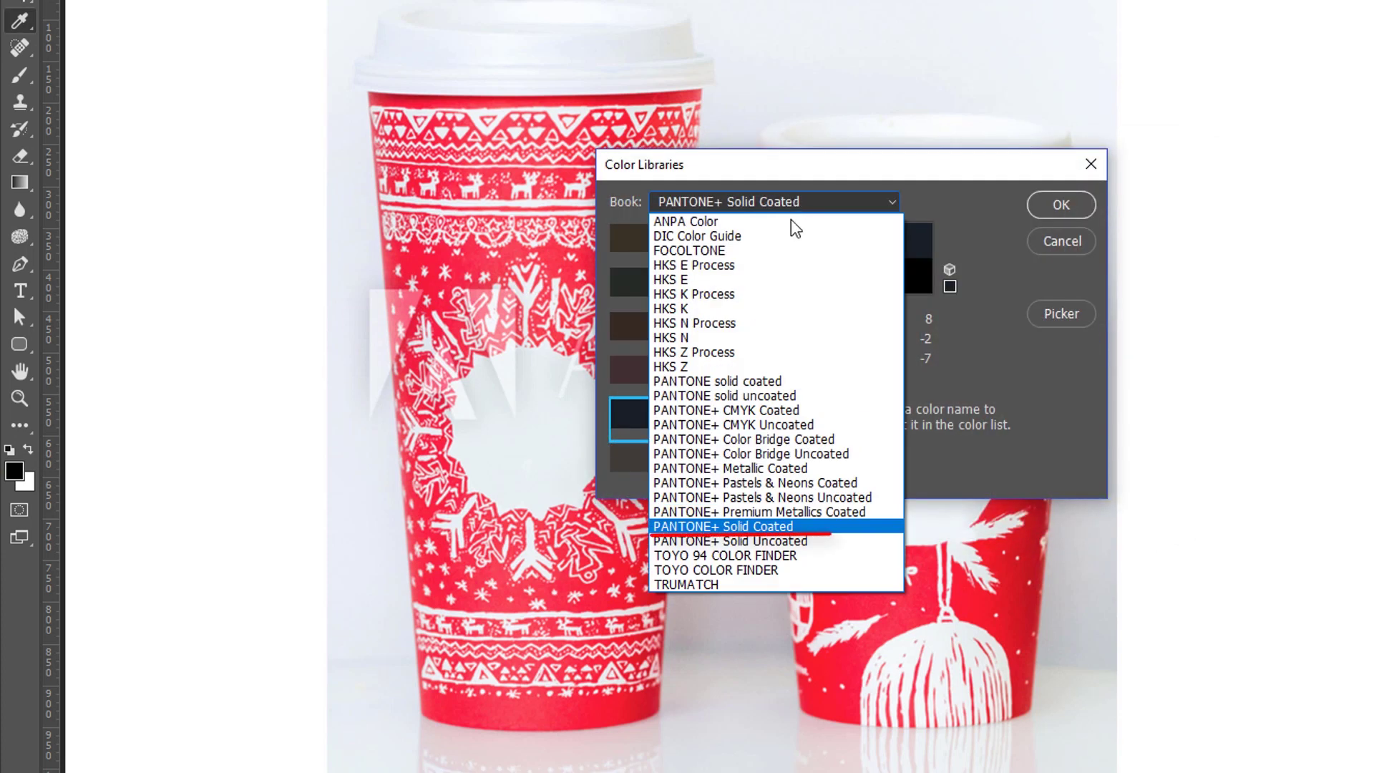
left_click(805, 530)
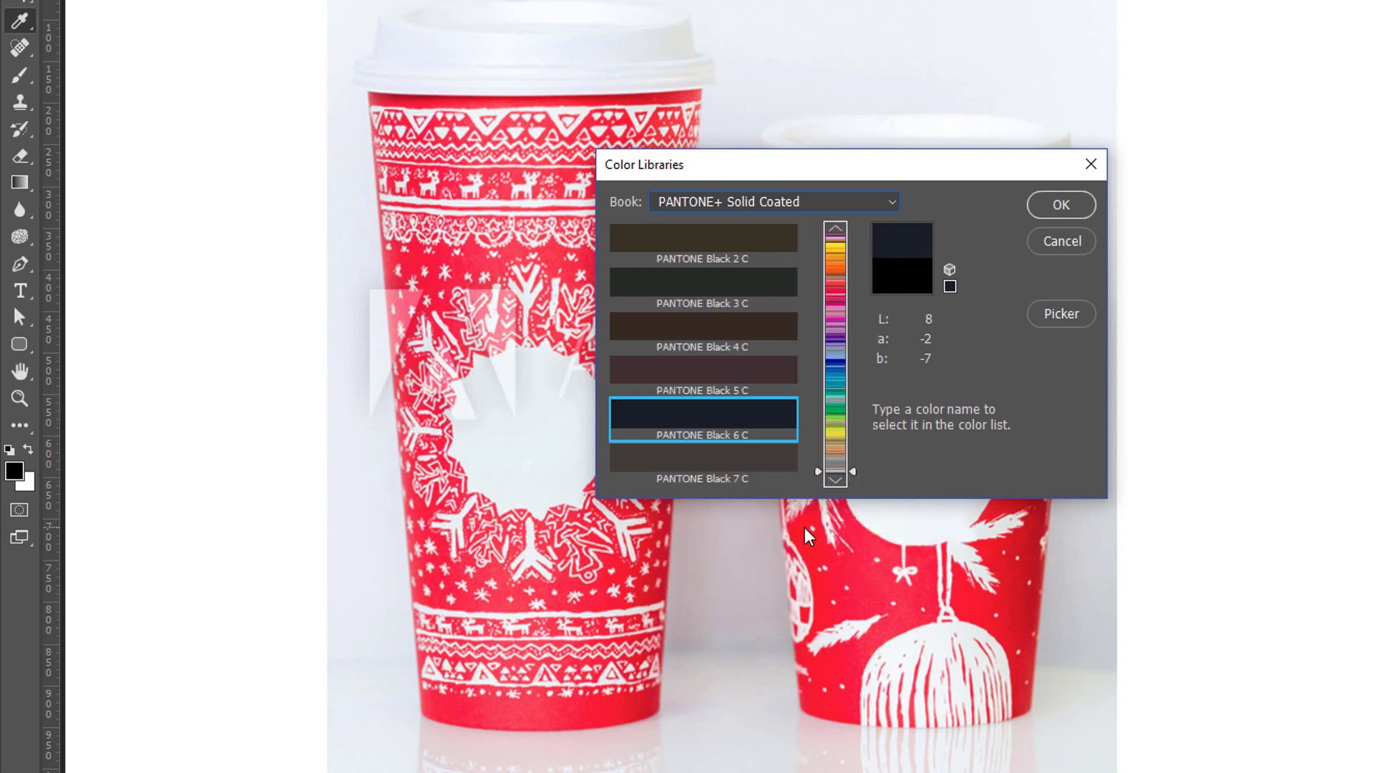
Step: Find PANTONE 376 C among the greens and apply it as the foreground color
left_click(845, 407)
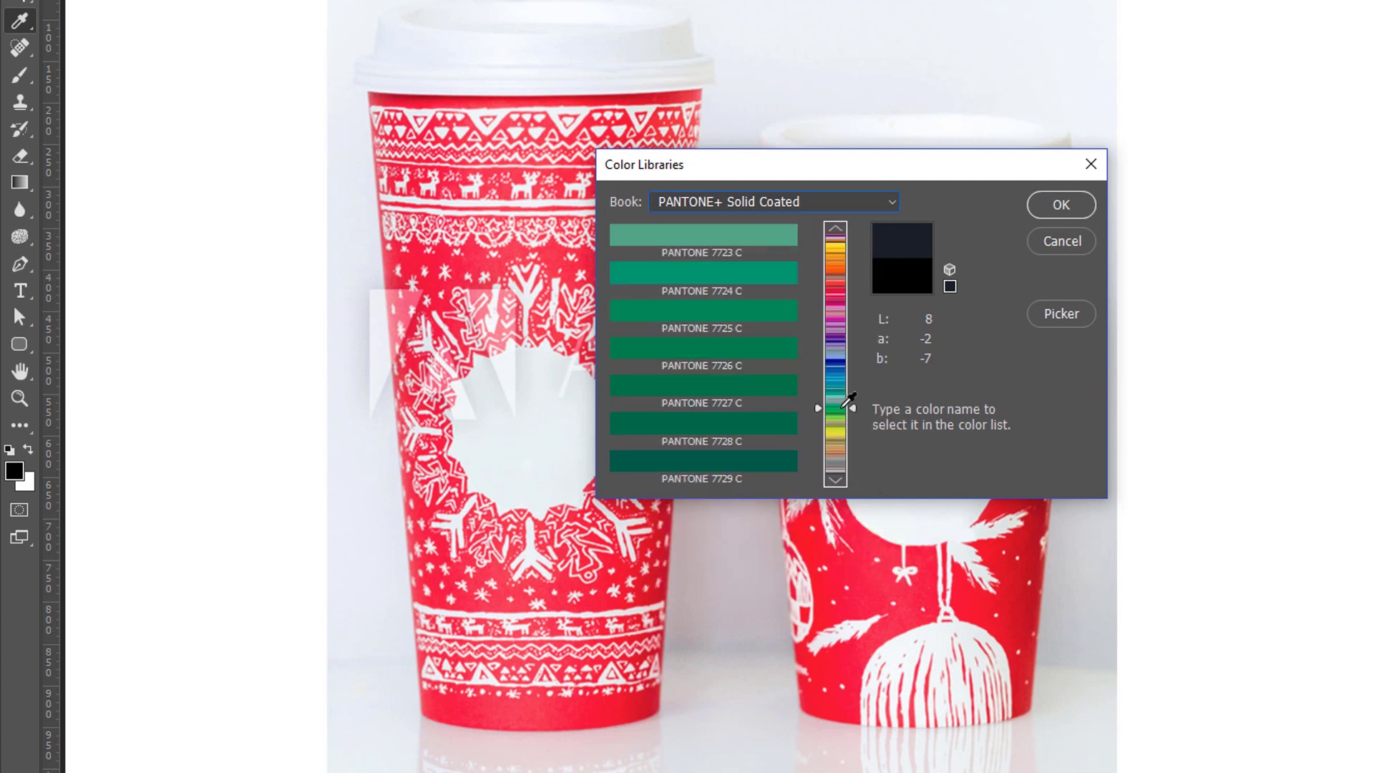
left_click(844, 410)
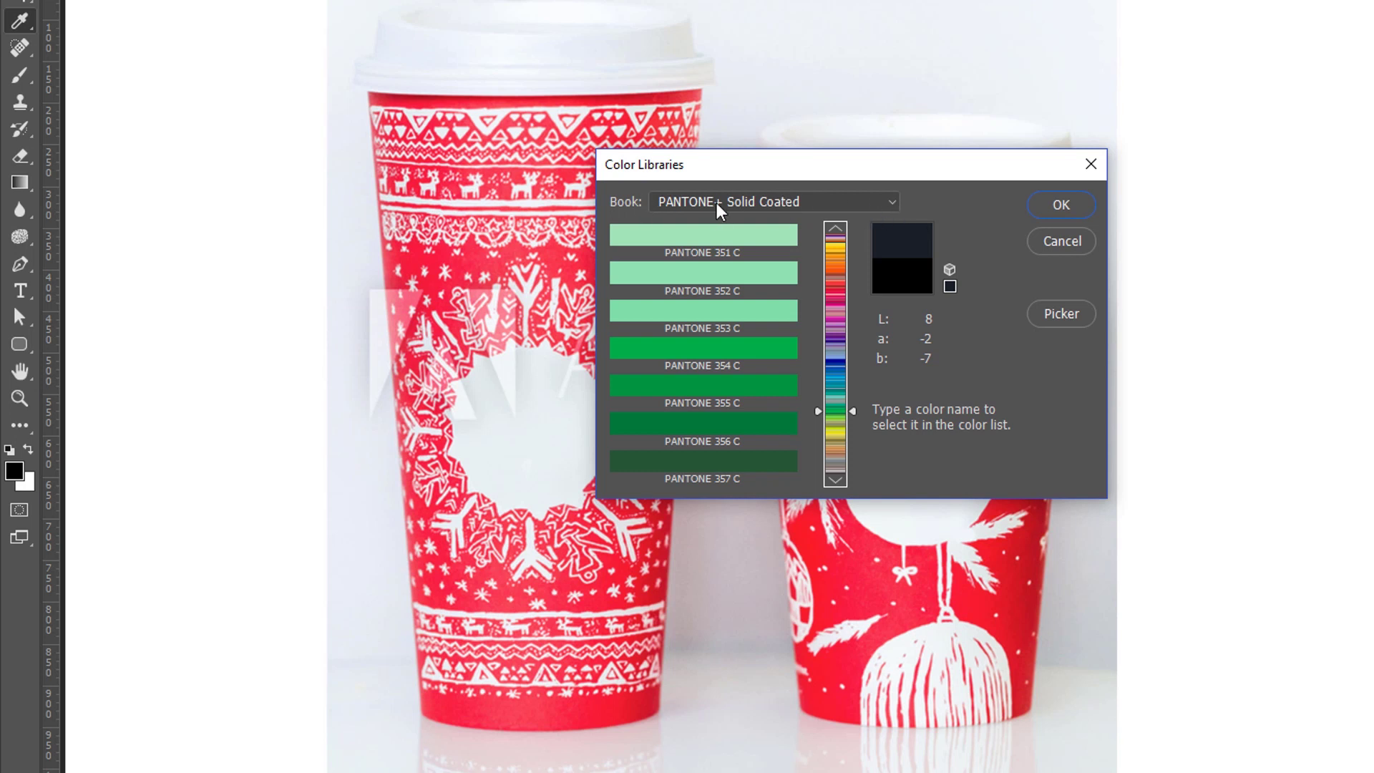
type("345")
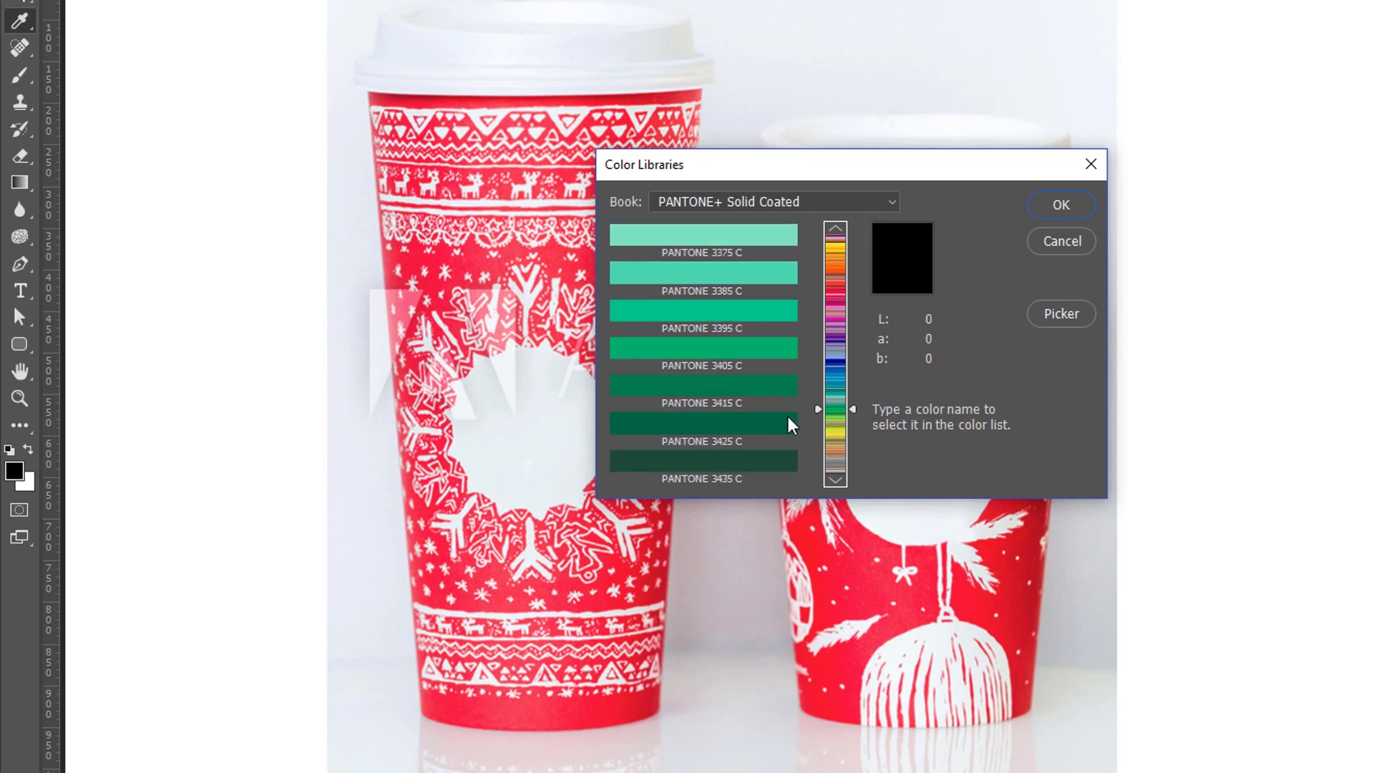
type("375")
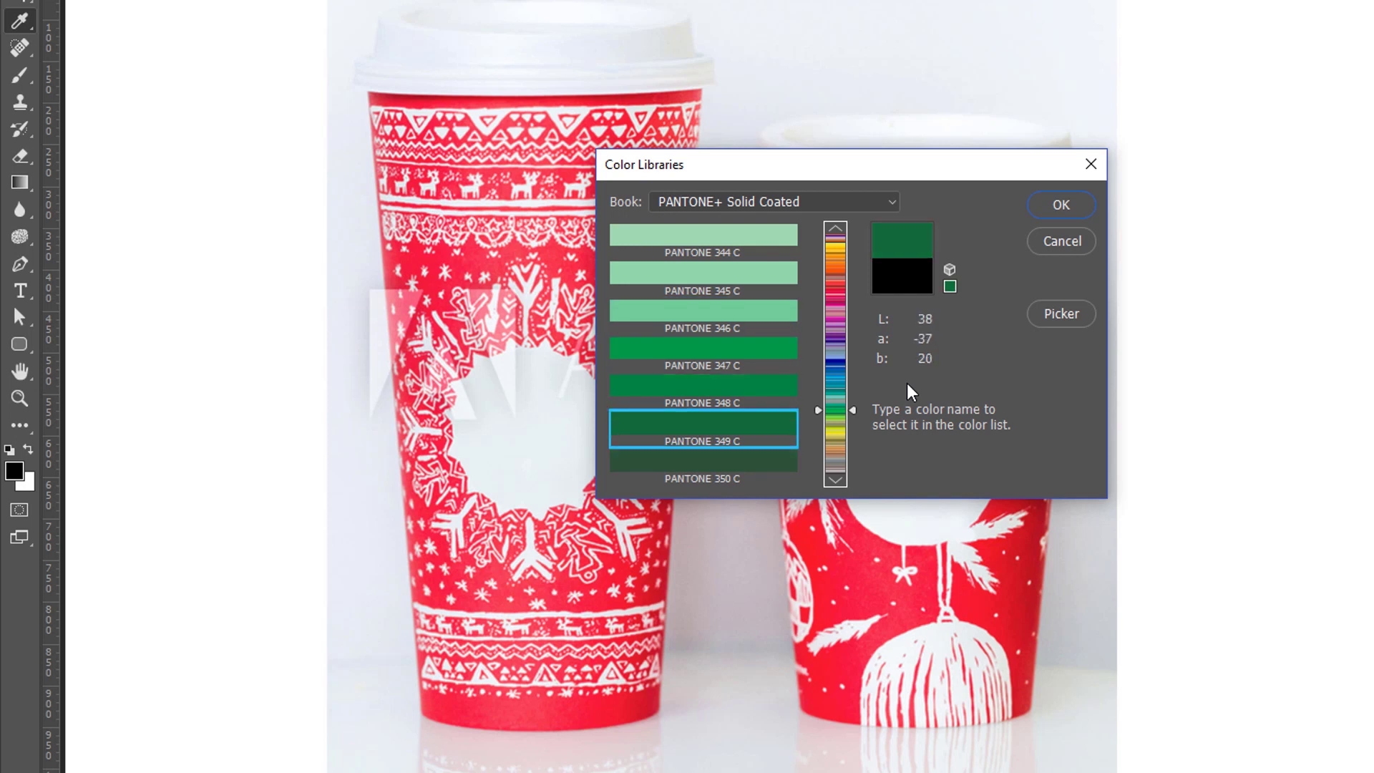
key("Down")
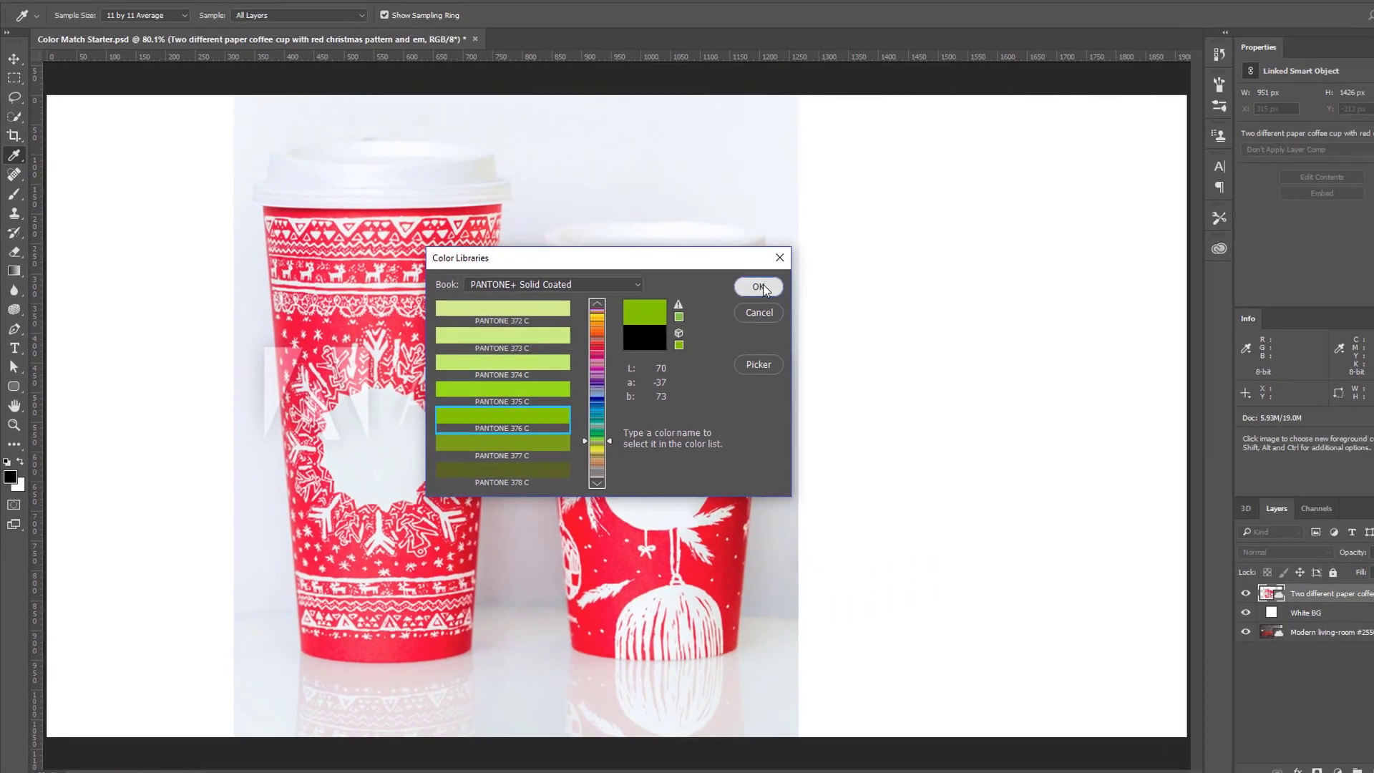
left_click(1061, 205)
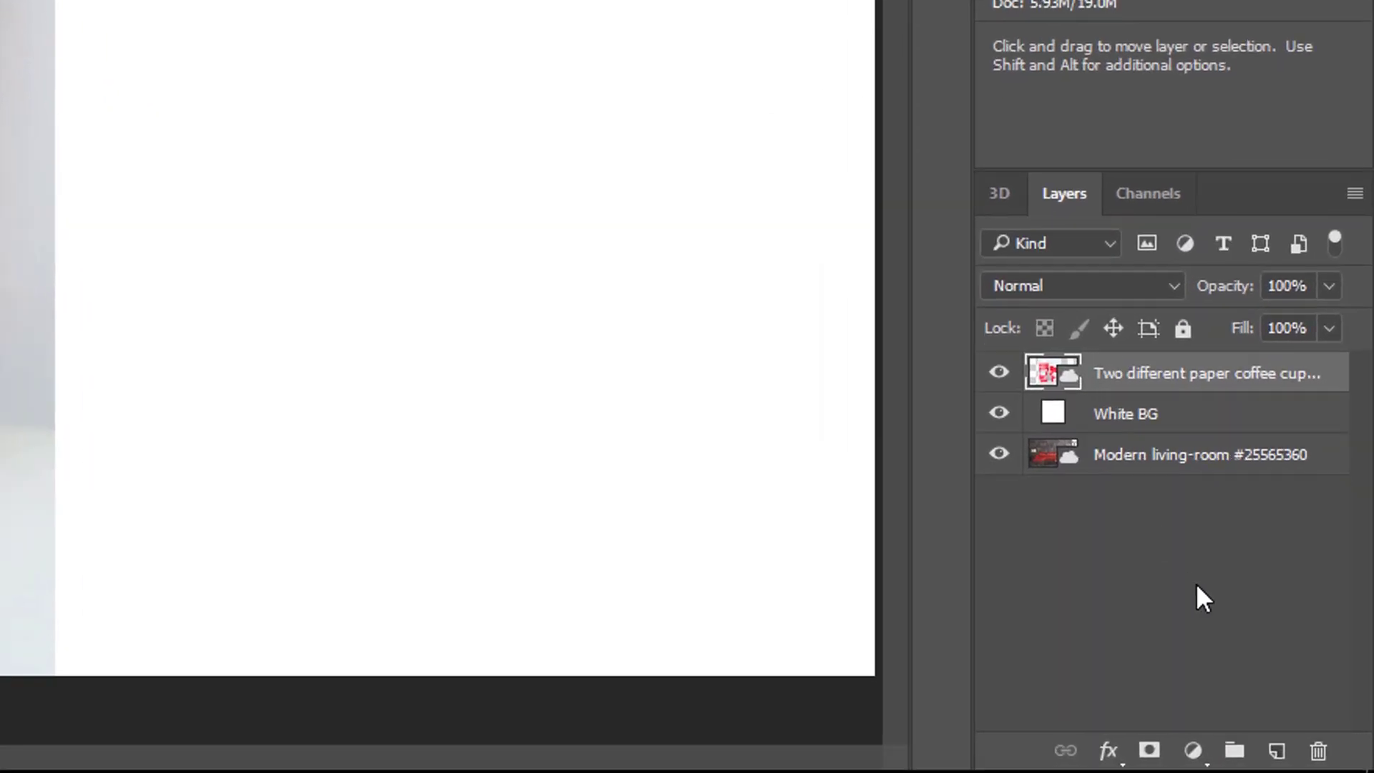
Step: Create a new layer above the coffee cups and name it Greenery
left_click(1273, 748)
double_click(1123, 372)
type("Greenery")
key("Return")
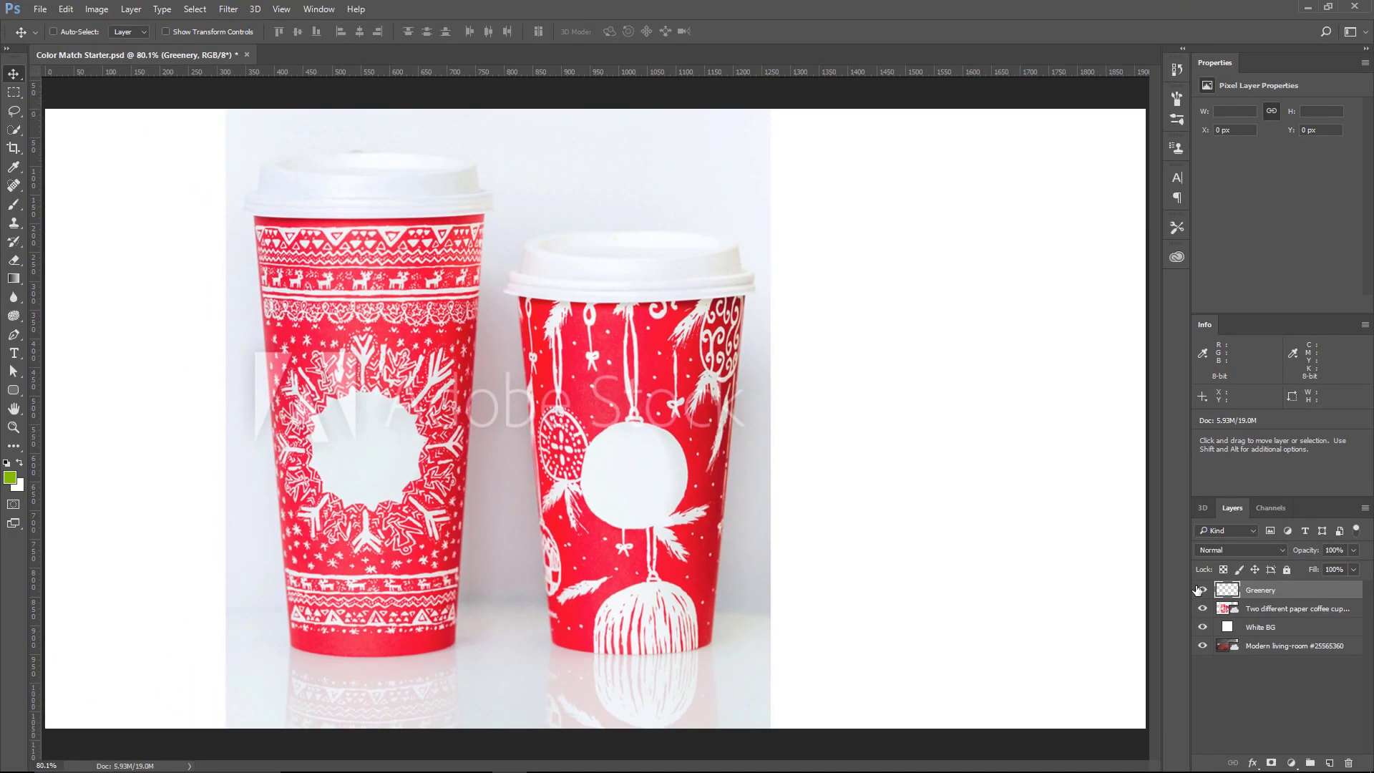
Step: Enlarge the brush to 125 px and paint green over the entire body of the taller cup on the Greenery layer
key("b")
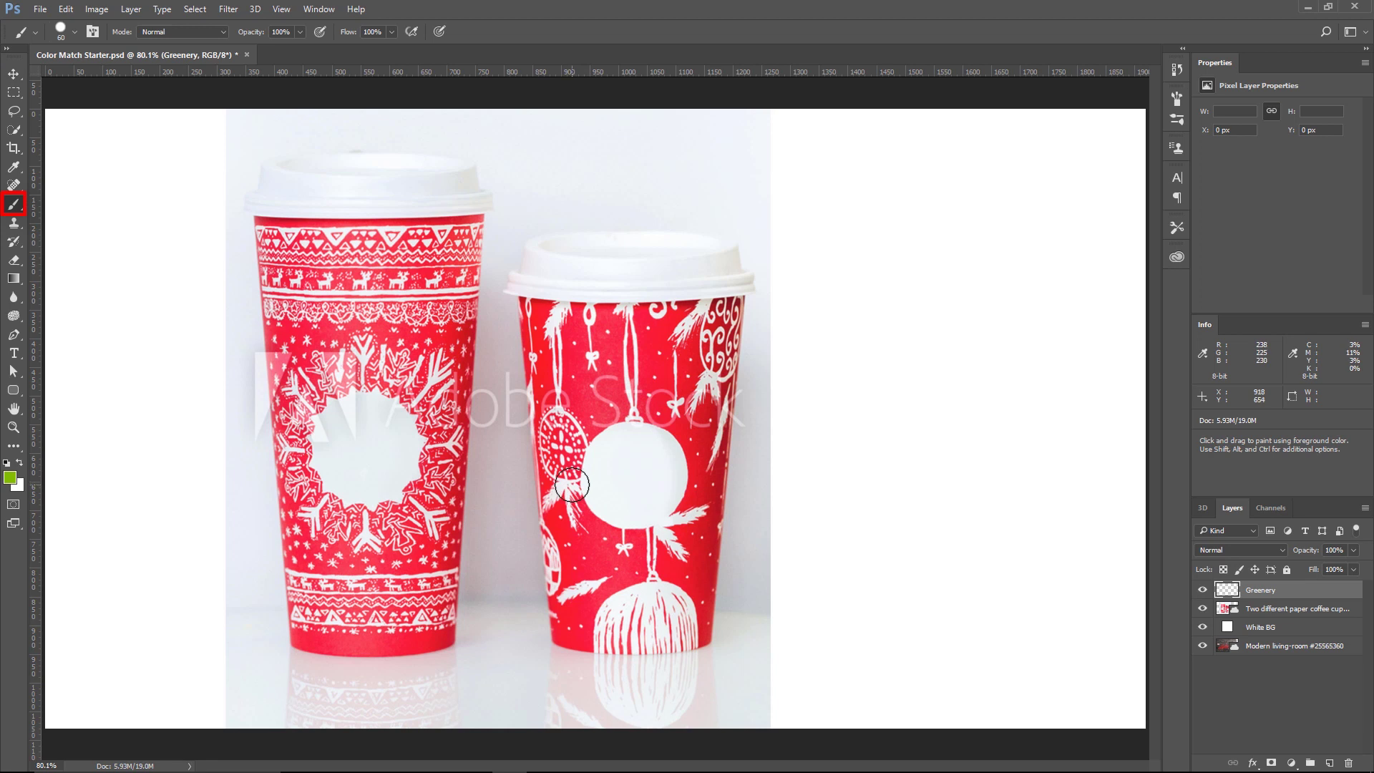
key("bracketright")
key("bracketright")
key("bracketright")
key("bracketright")
key("bracketright")
mouse_move(274, 236)
left_mouse_down()
mouse_move(451, 233)
mouse_move(444, 638)
mouse_move(307, 546)
mouse_move(374, 383)
mouse_move(422, 709)
left_mouse_up()
Step: Set the Greenery layer's blending mode to Hue so the green paint tints the taller cup
left_click(1240, 549)
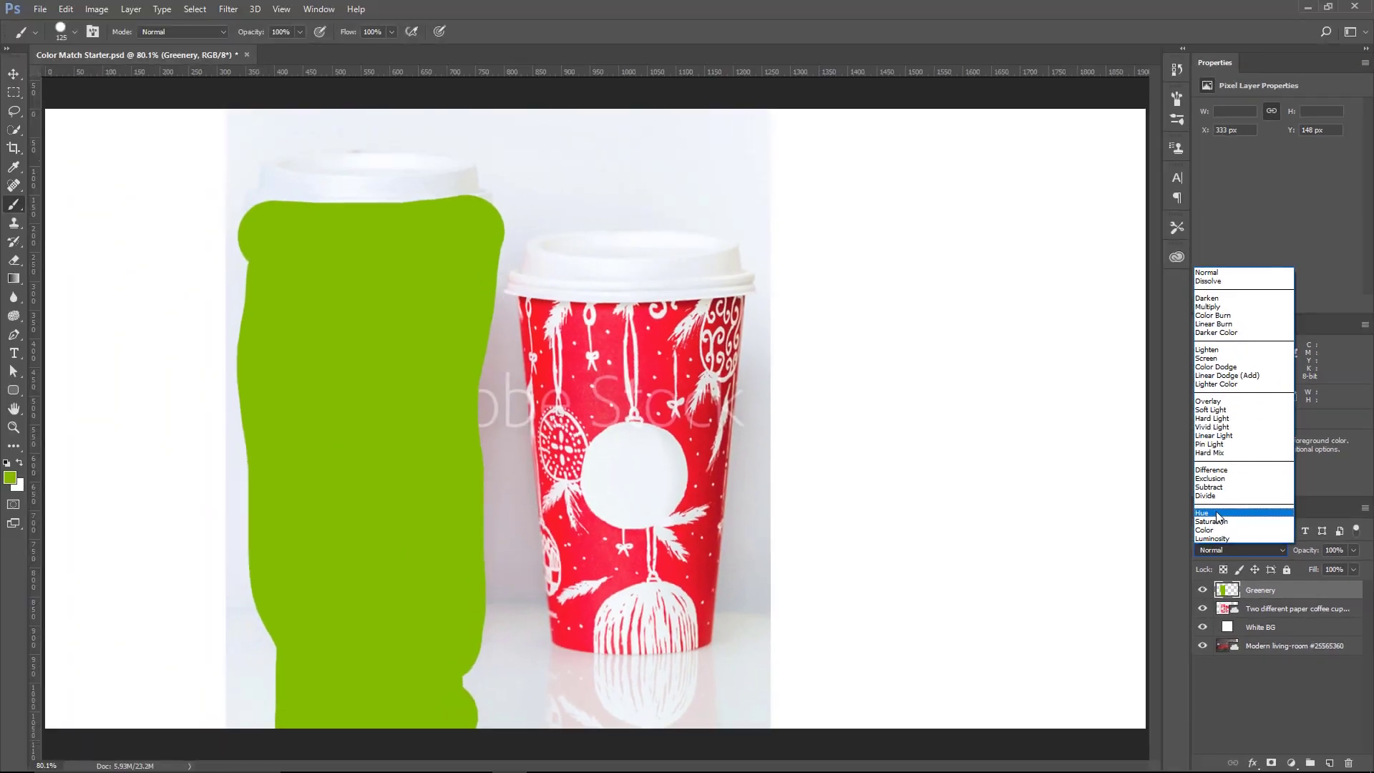
left_click(952, 280)
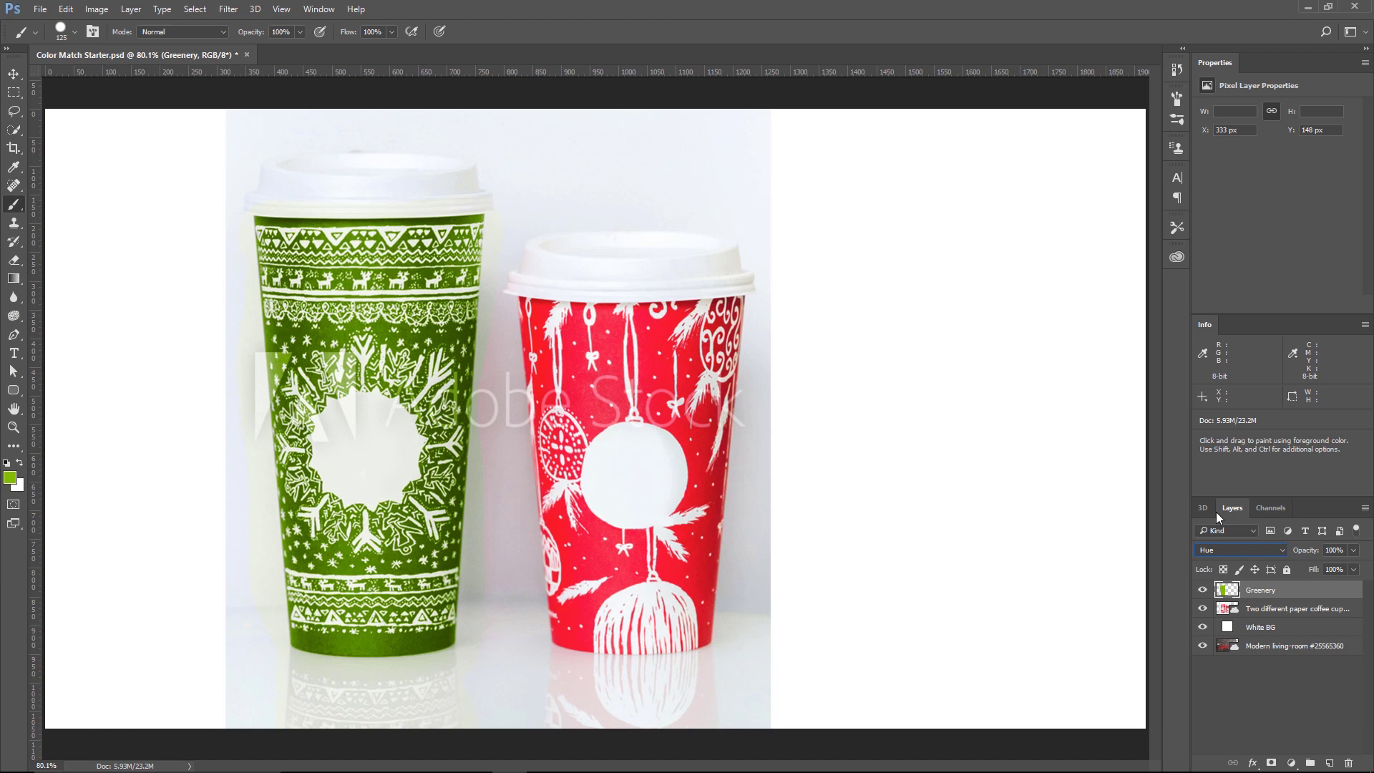
left_click(1226, 548)
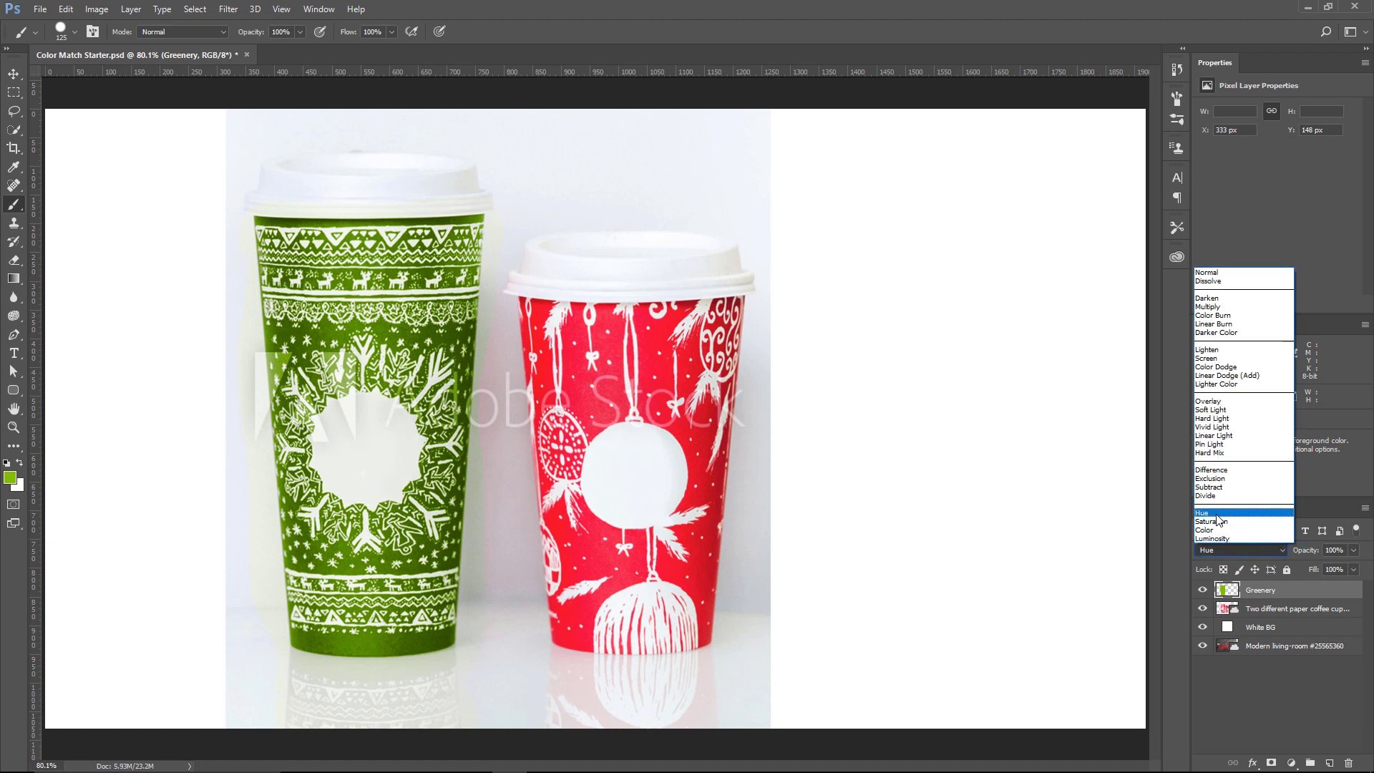
left_click(1216, 512)
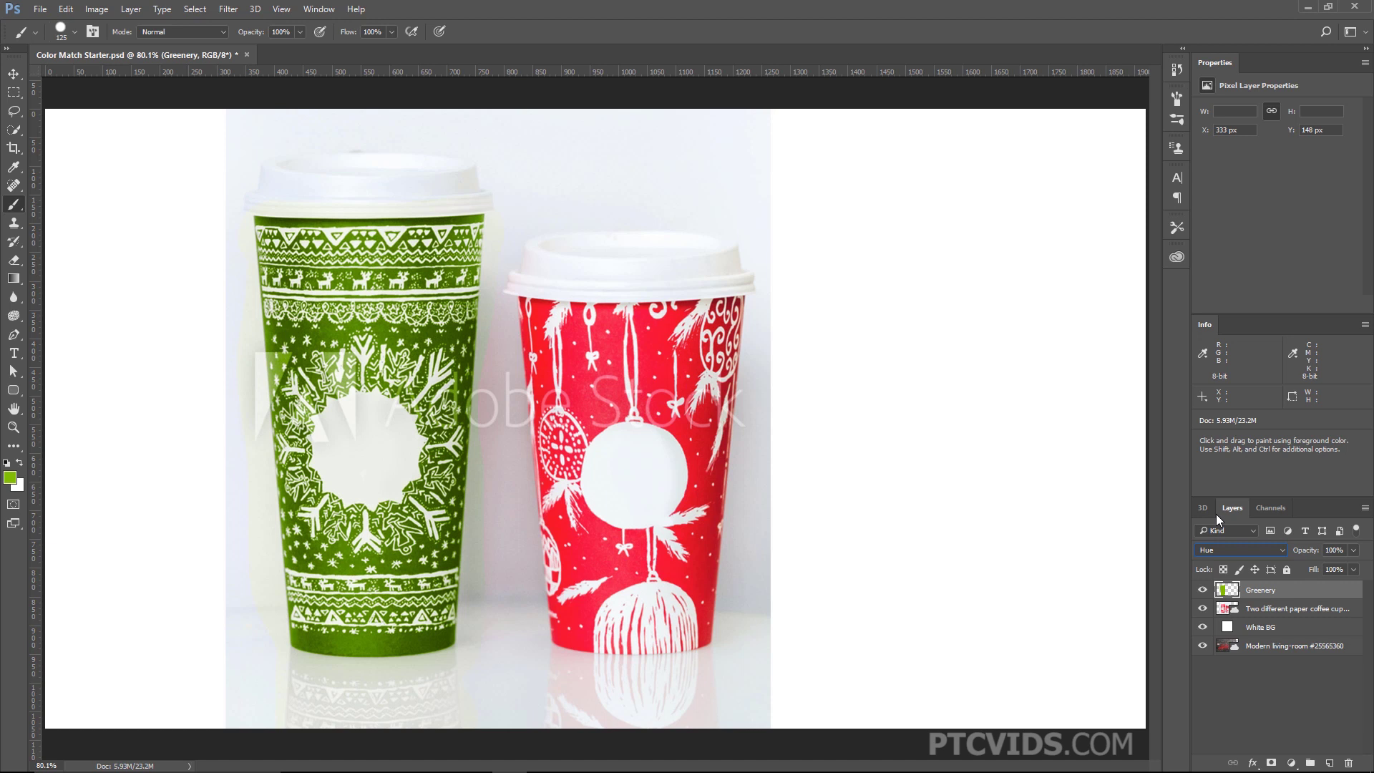
Step: Create a new layer at the top of the stack and name it Greenery Sample Color
left_click(1328, 763)
double_click(1260, 590)
type("Greenery Sample Color")
key("Return")
Step: Enlarge the brush to 700 px and stamp one solid green circle over the shorter cup on the Greenery Sample Color layer
key("bracketright")
key("bracketright")
key("bracketright")
key("bracketright")
key("bracketright")
key("bracketright")
key("bracketright")
key("bracketright")
key("bracketright")
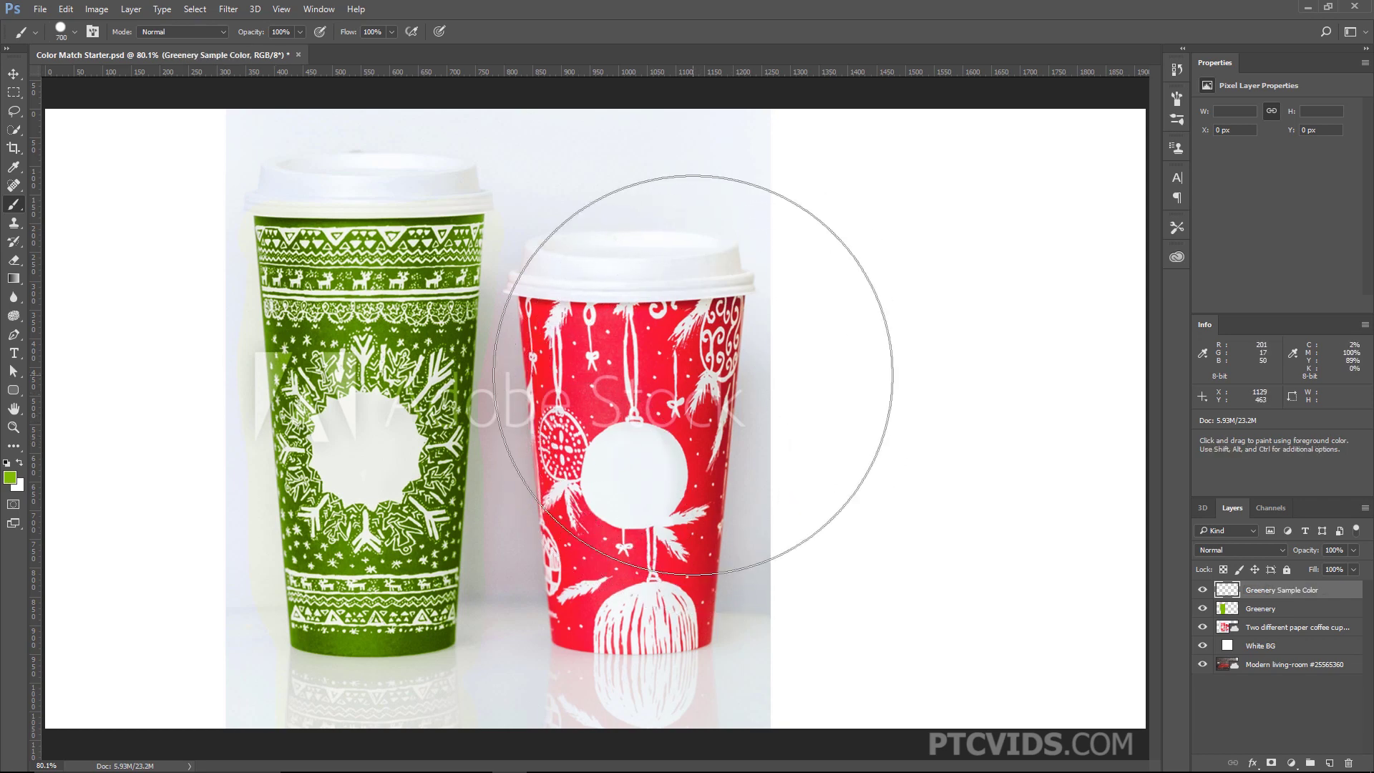
left_click(693, 375)
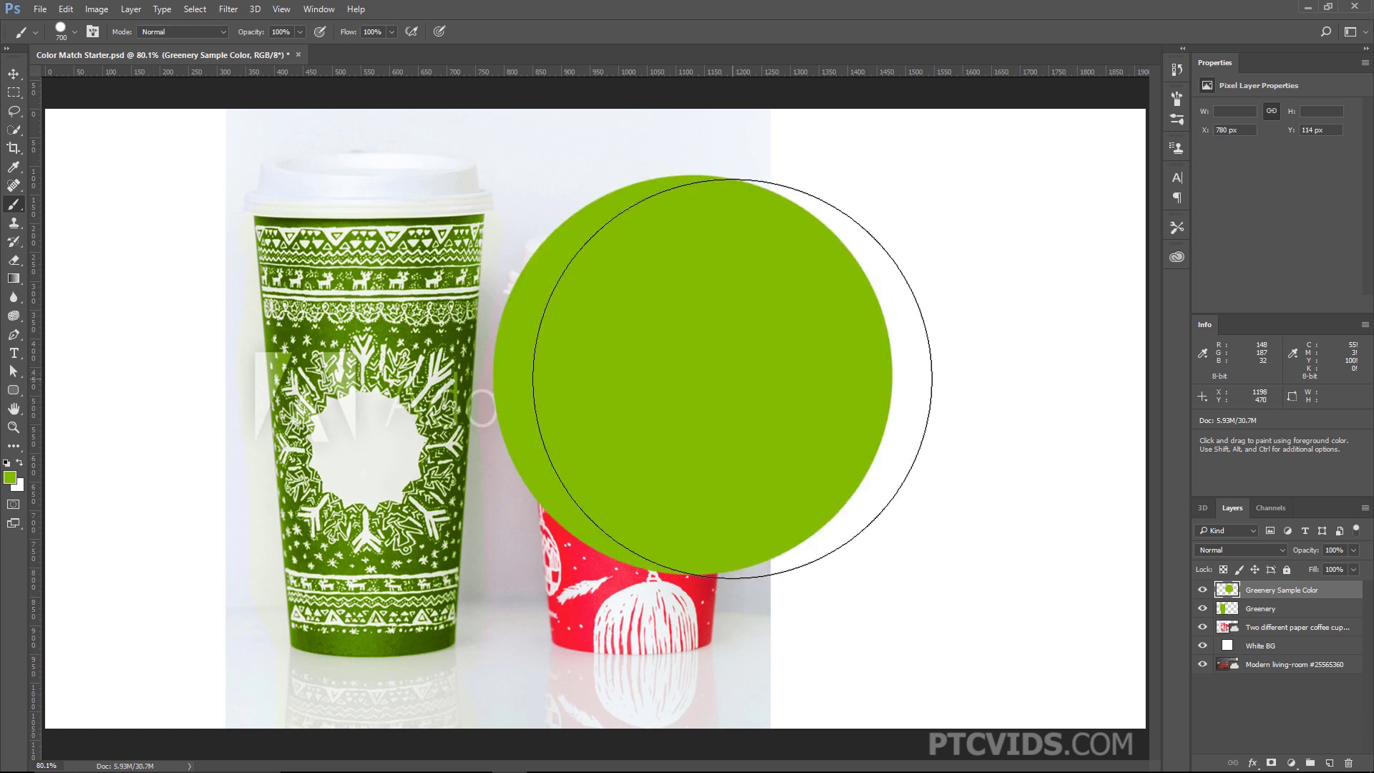
Step: Move the green circle over the taller cup to compare the colors, and return it over the shorter cup
key("v")
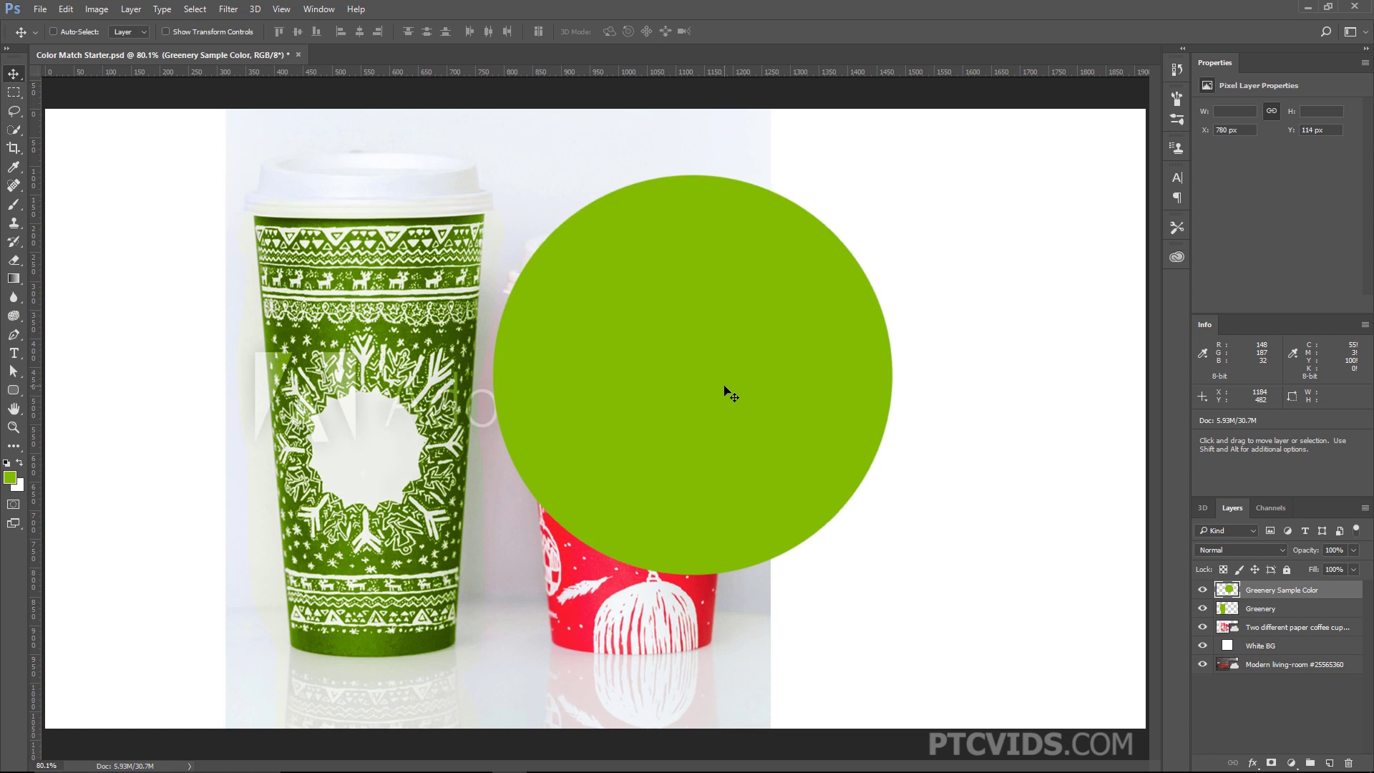
left_click_drag(731, 393, 552, 438)
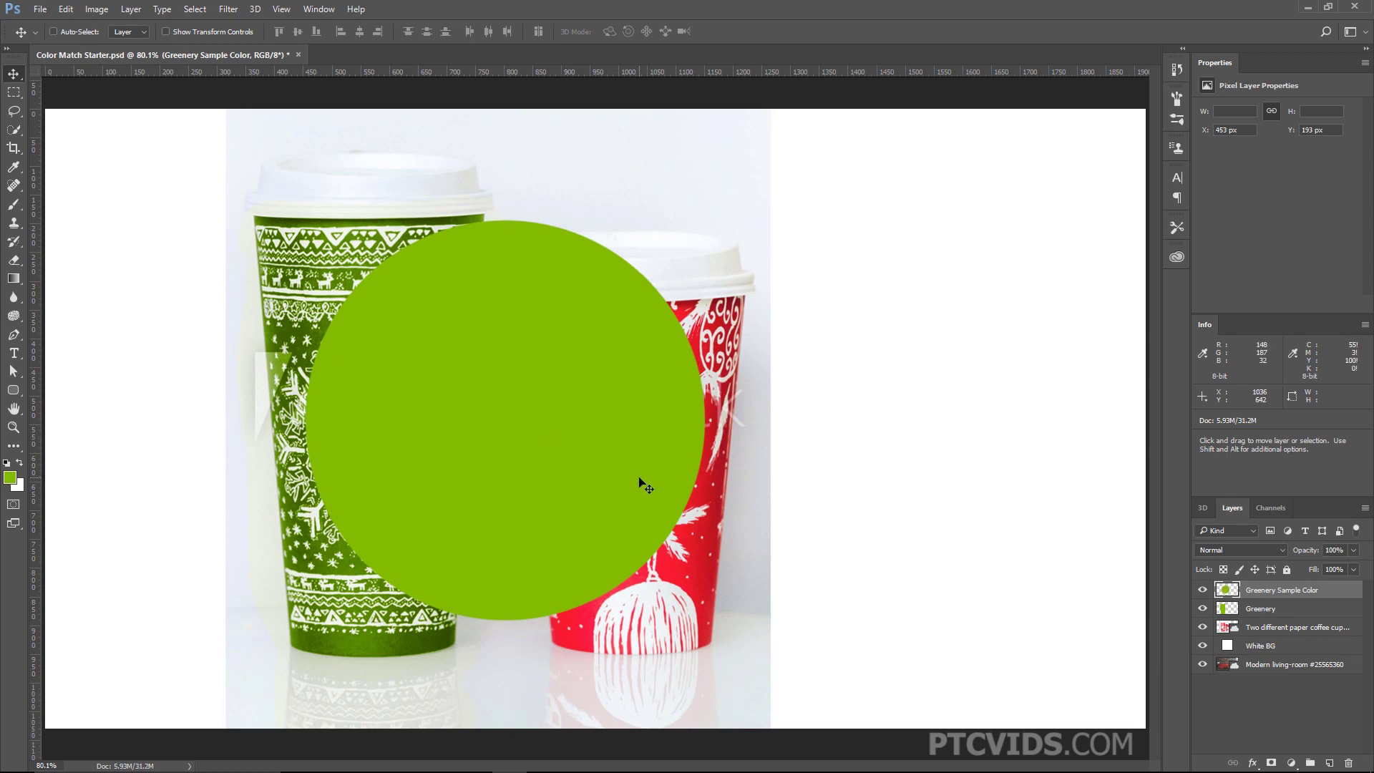
left_click_drag(553, 436, 732, 414)
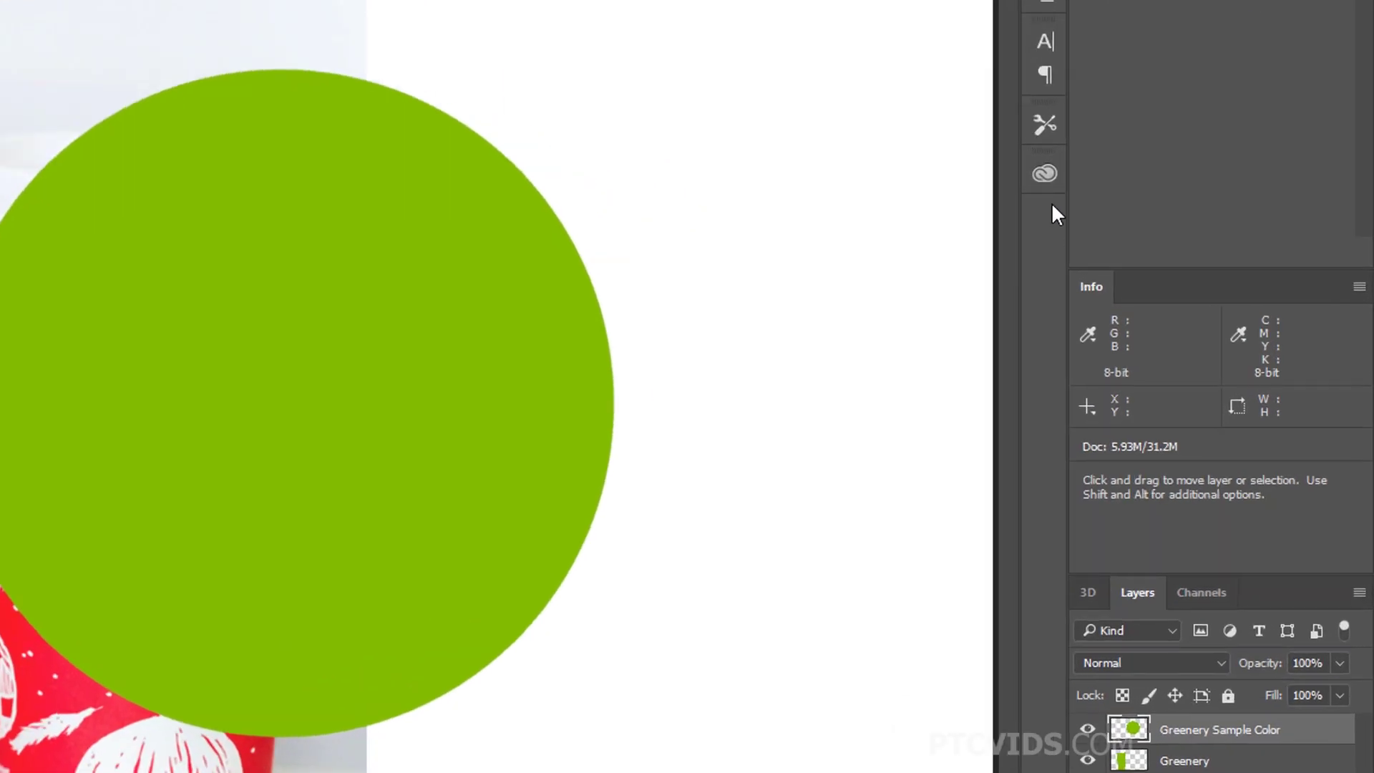
Step: License the two paper coffee cups image from the Tutorial Ideas library and accept using one license
left_click(1176, 256)
right_click(641, 393)
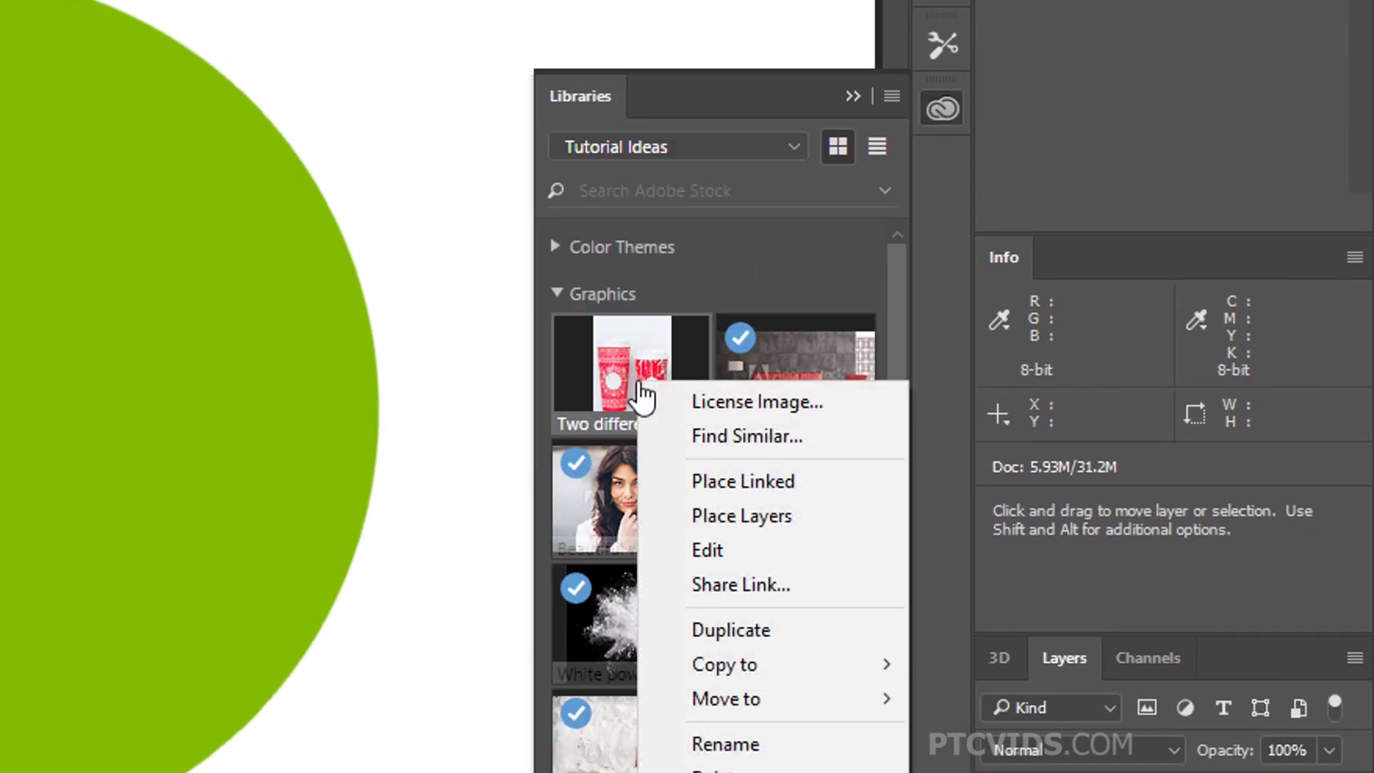
left_click(723, 398)
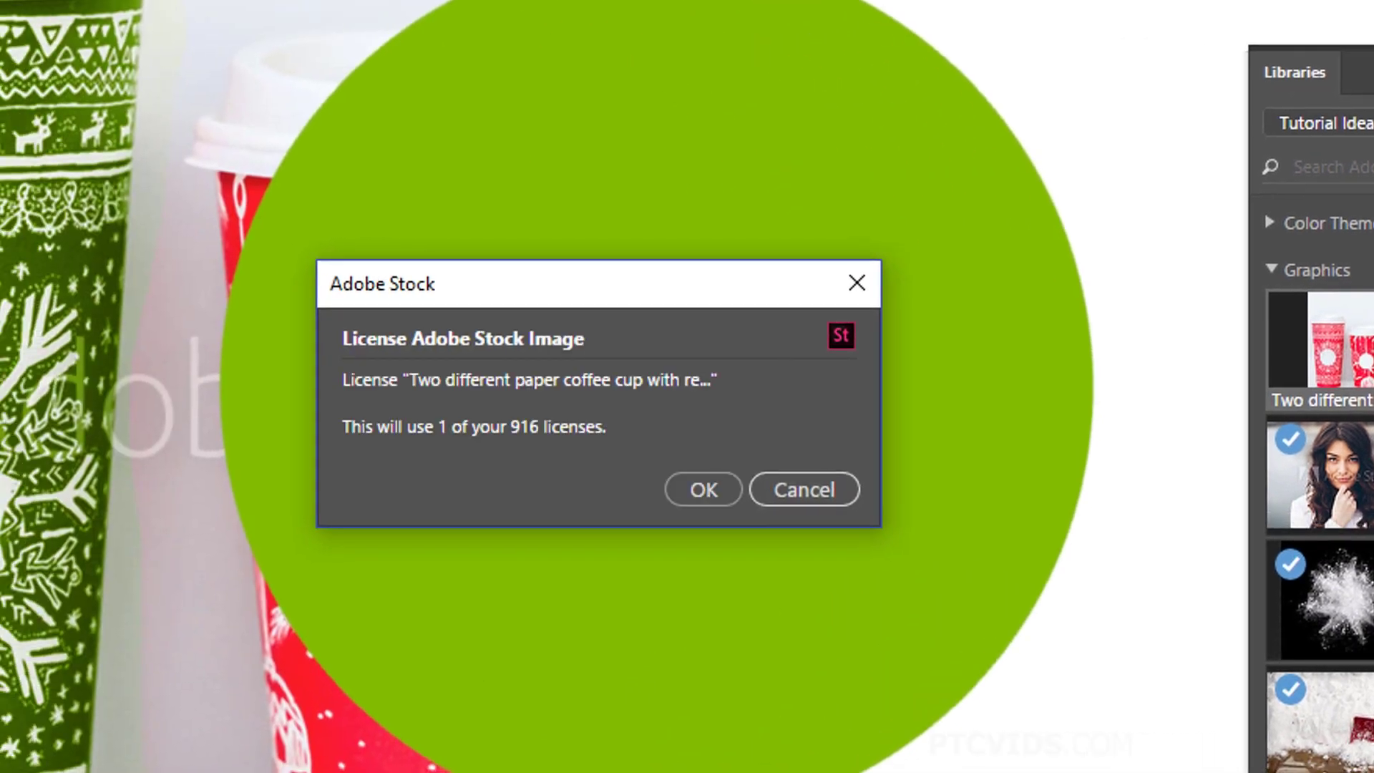
left_click(680, 493)
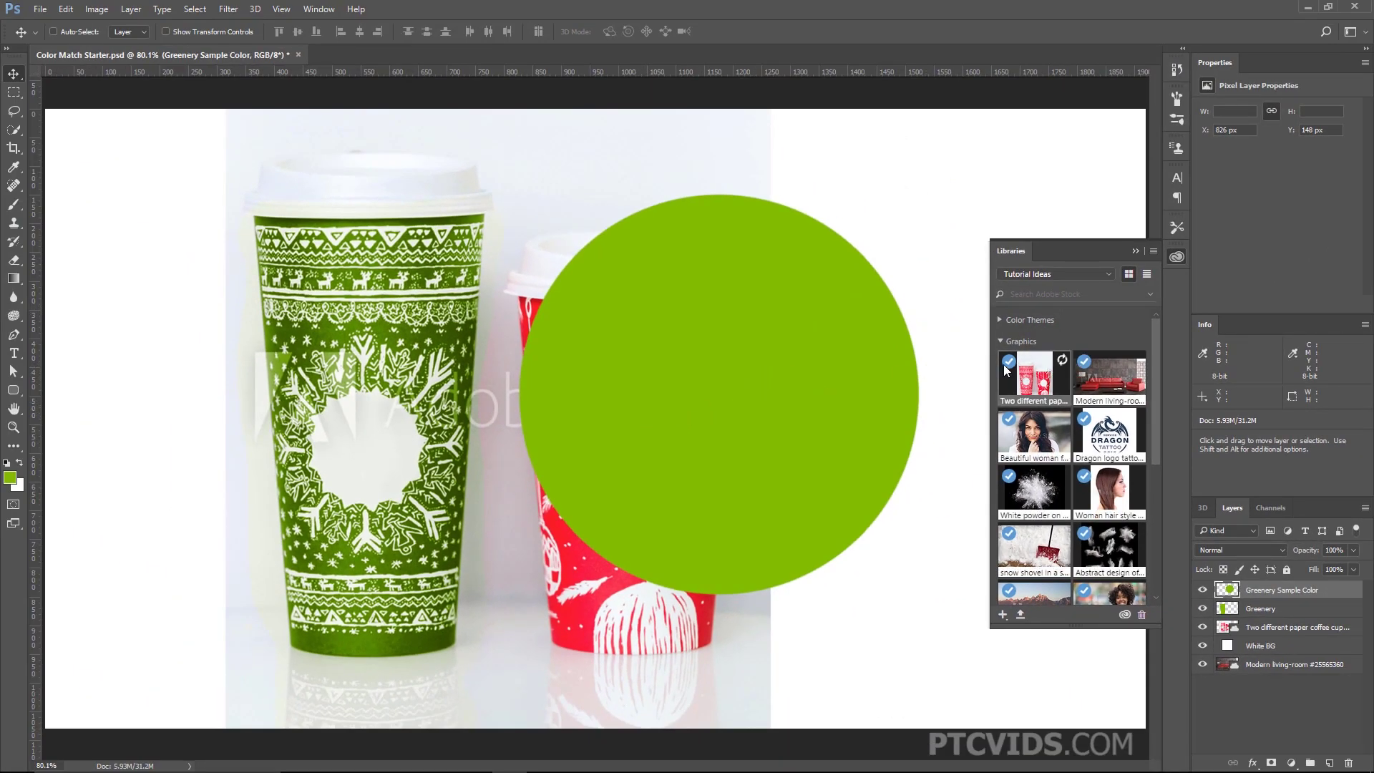
Step: Move the green circle off the cups into the blank white area and collapse the Libraries panel
left_click_drag(626, 420, 882, 409)
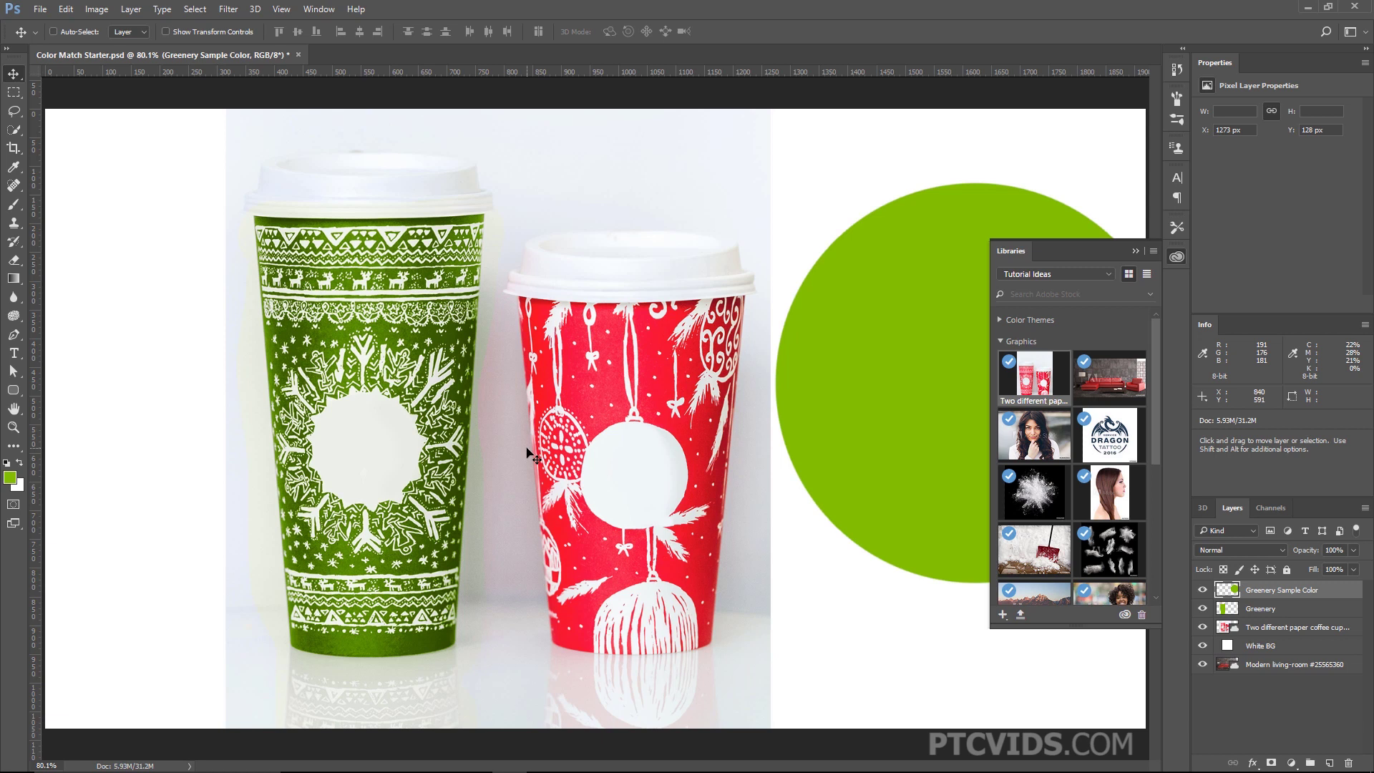
left_click(1135, 252)
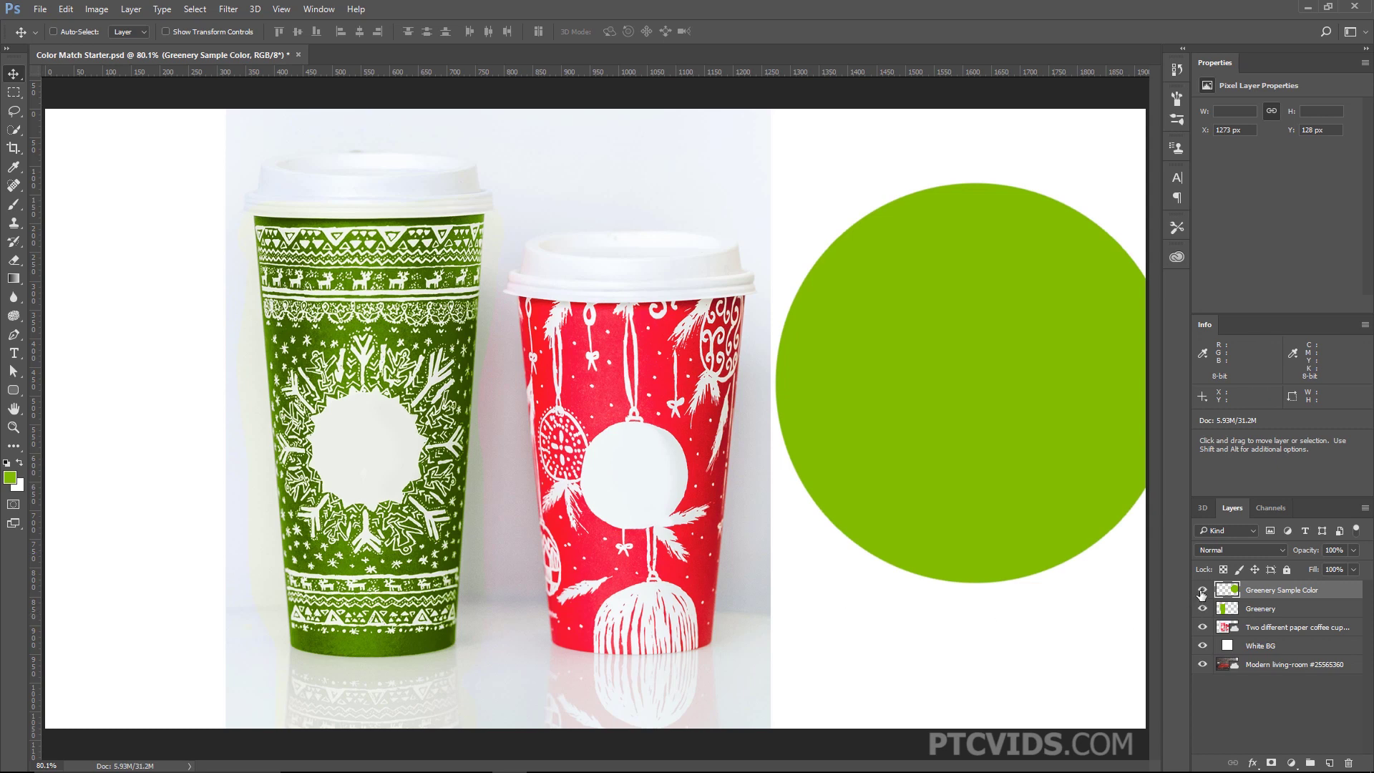
Step: Hide the Greenery, coffee cup and White BG layers, and move the green circle onto the wall above the sofa
left_click(1202, 608)
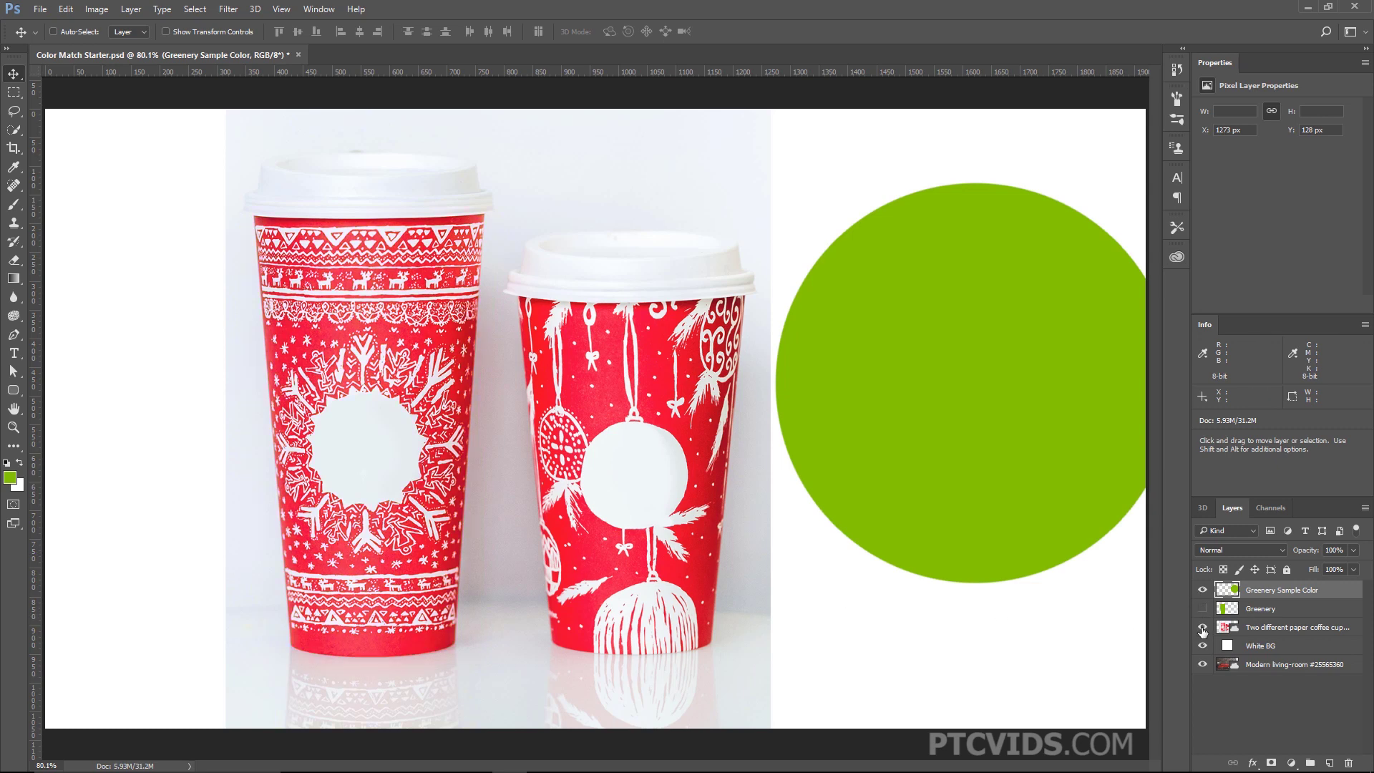
left_click(1201, 627)
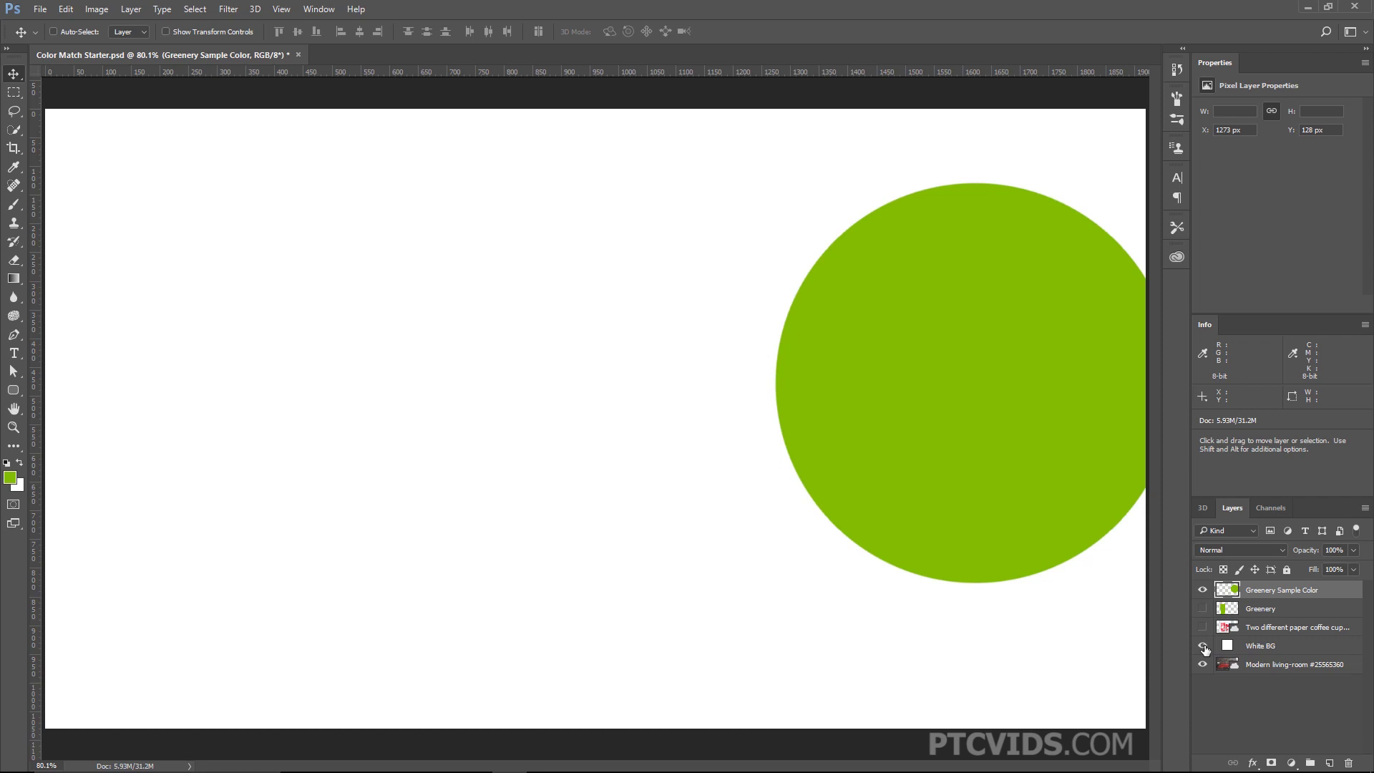
left_click(1203, 646)
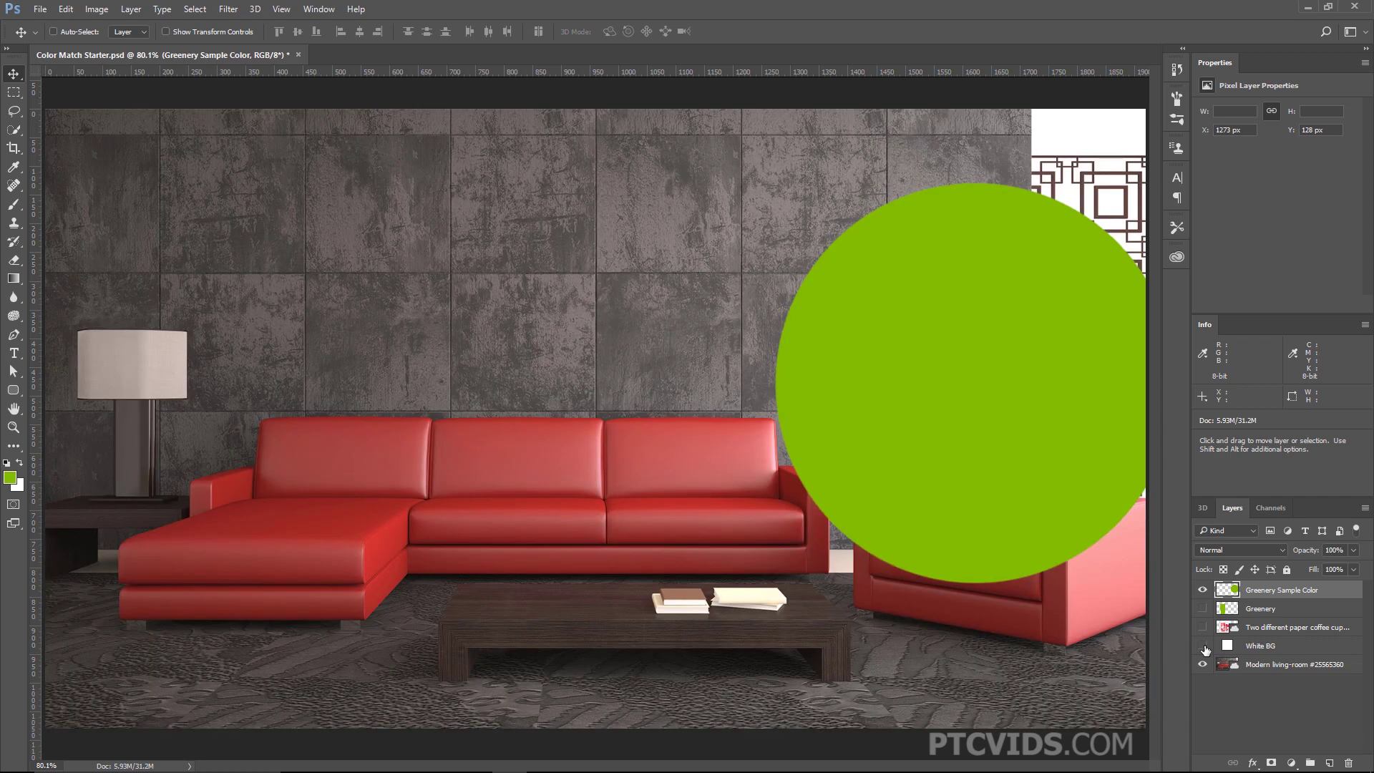
left_click_drag(1026, 493, 523, 258)
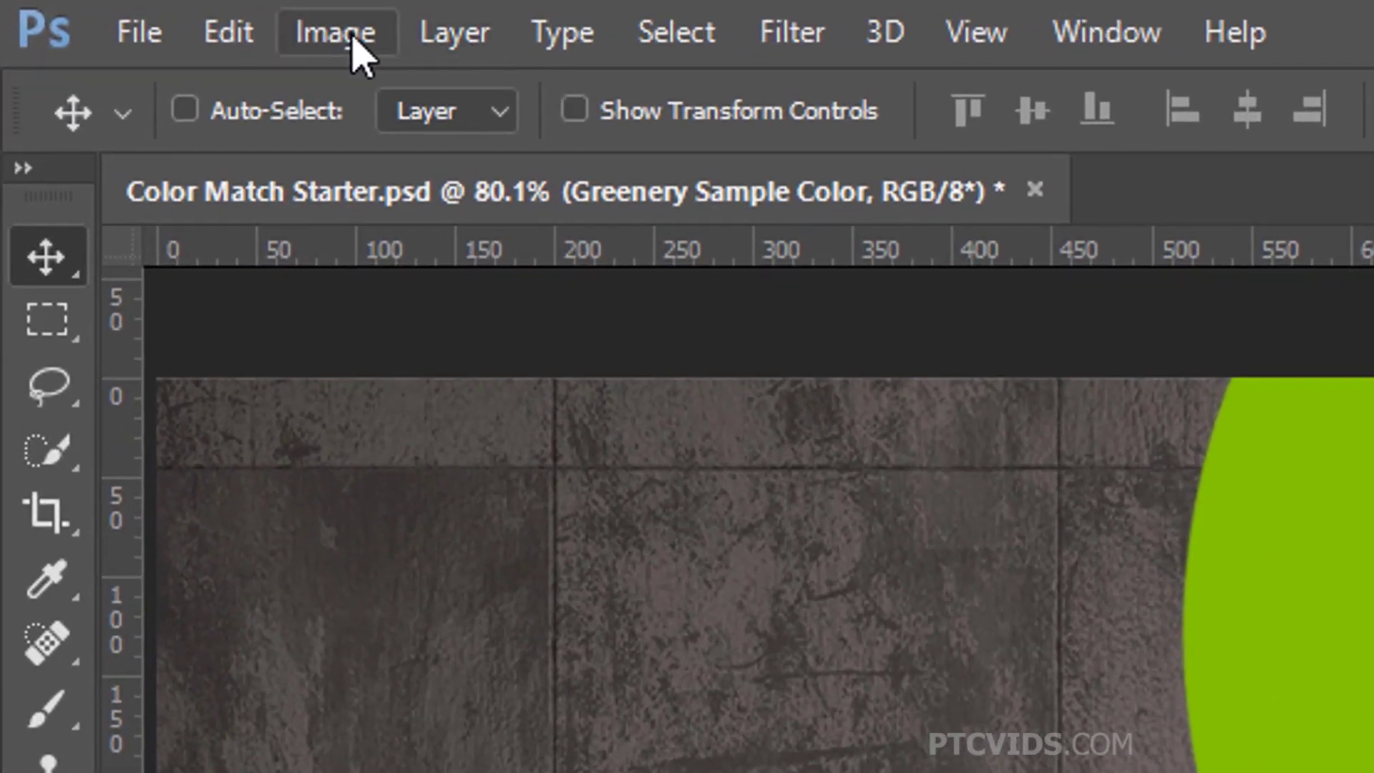
Step: Convert the document to Lab Color mode without merging the layers or rasterizing the smart objects
left_click(97, 9)
mouse_move(375, 91)
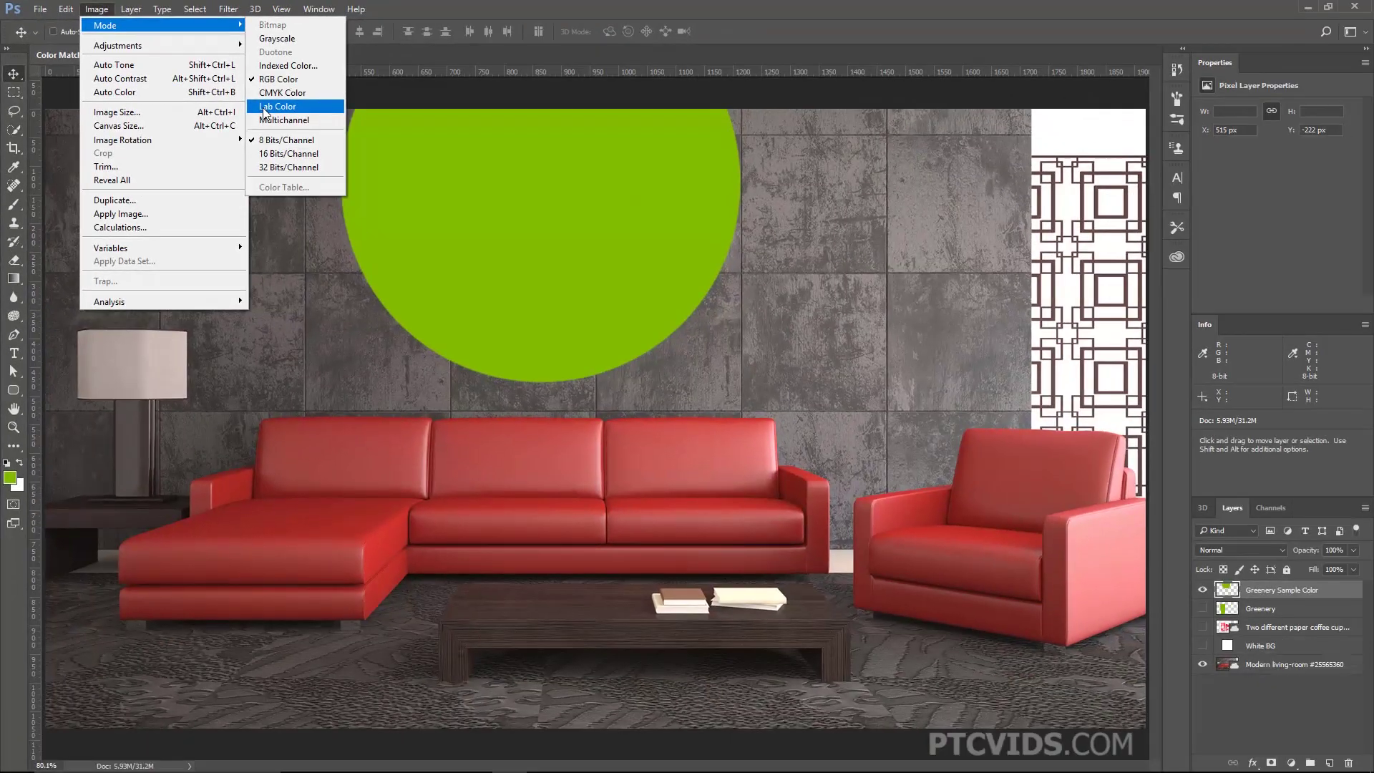
left_click(930, 370)
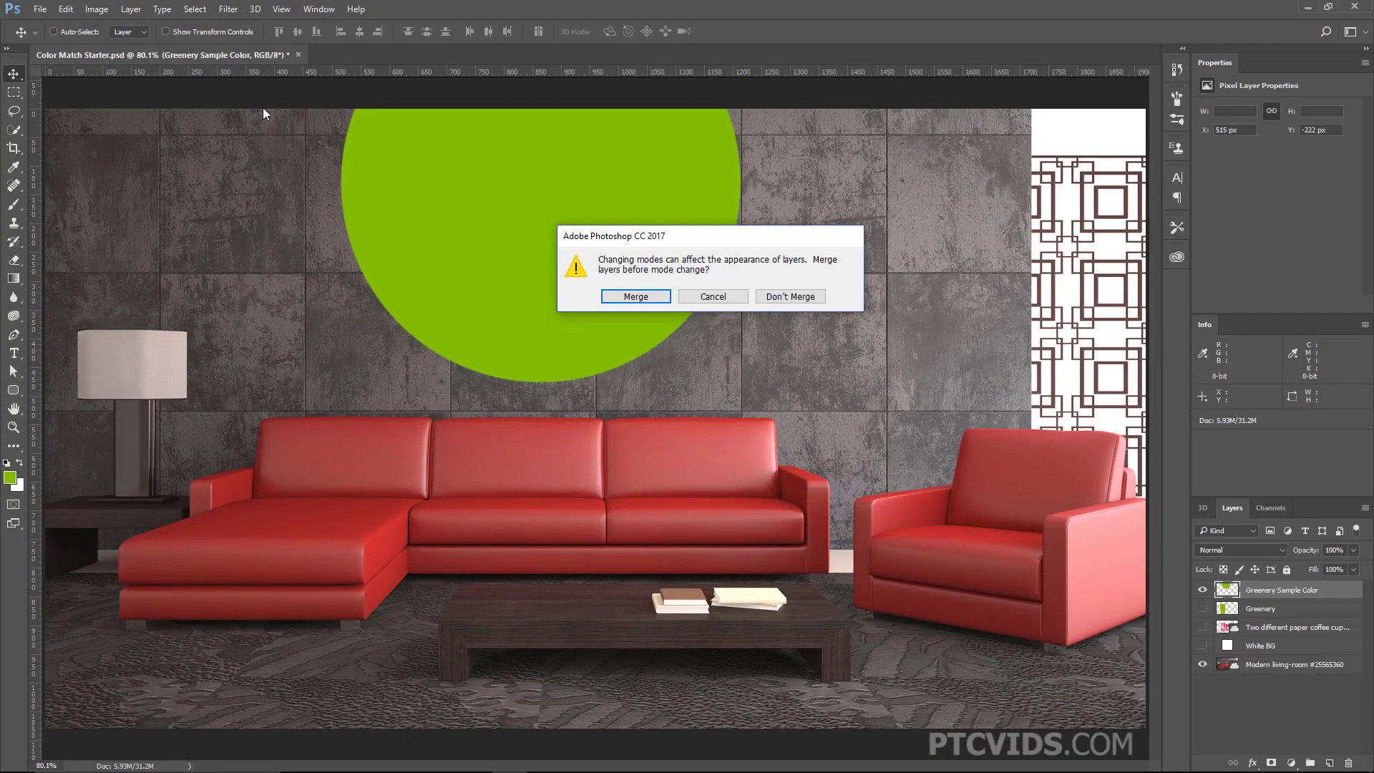
left_click(799, 299)
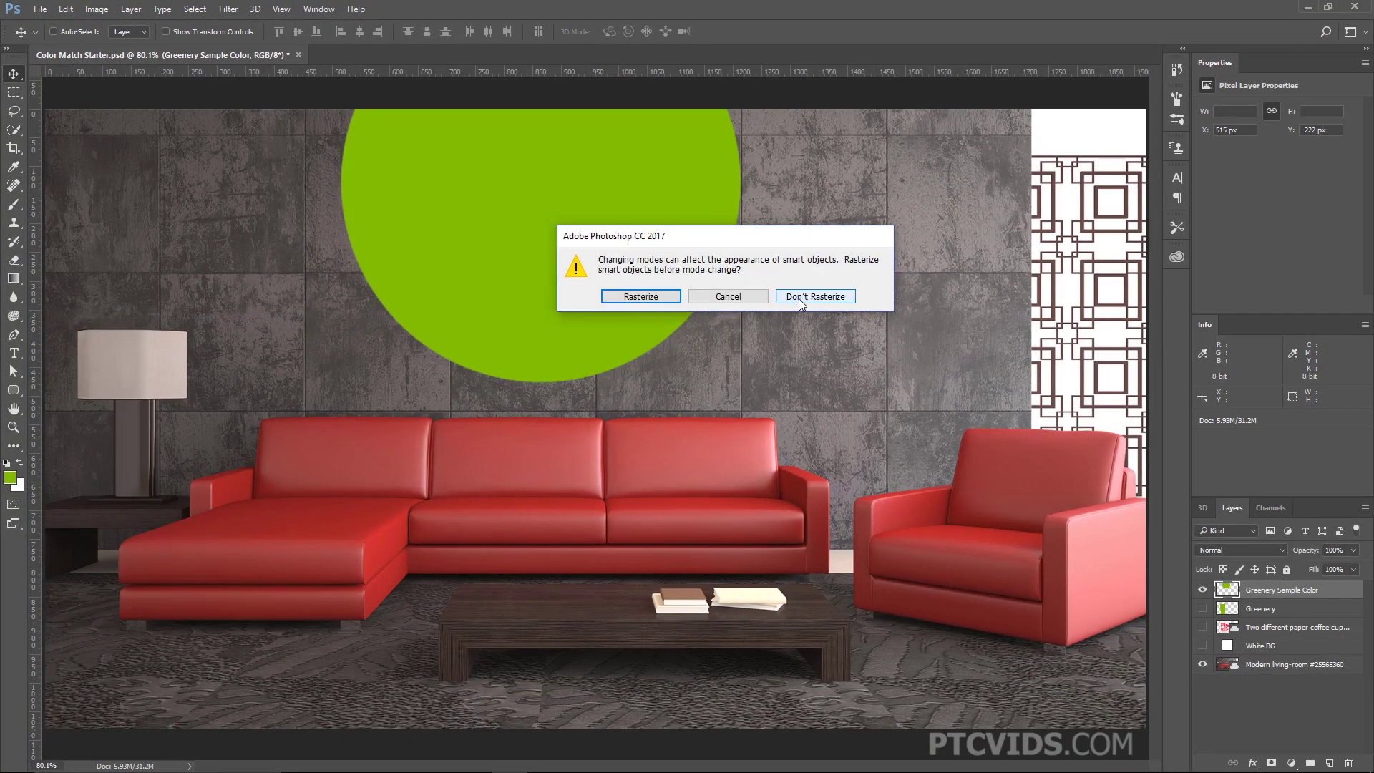
left_click(798, 294)
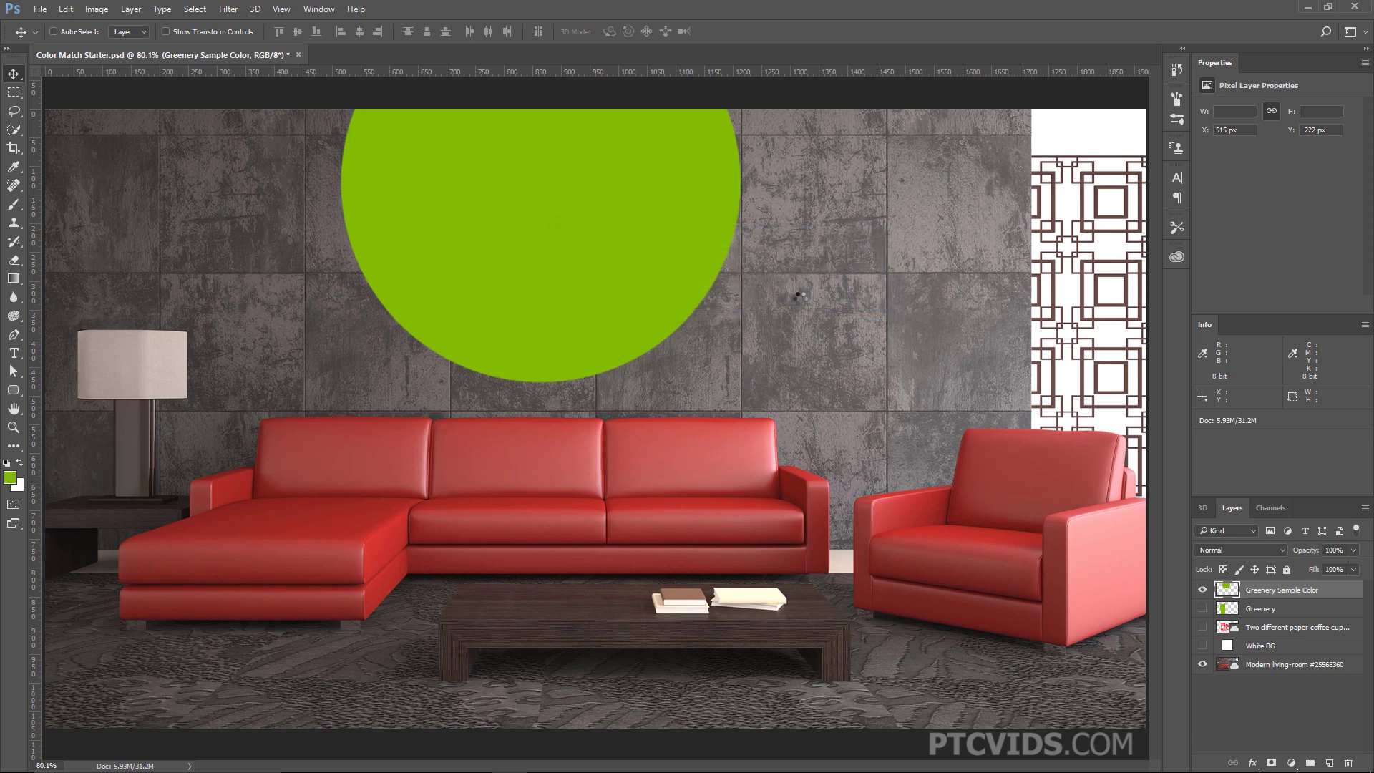
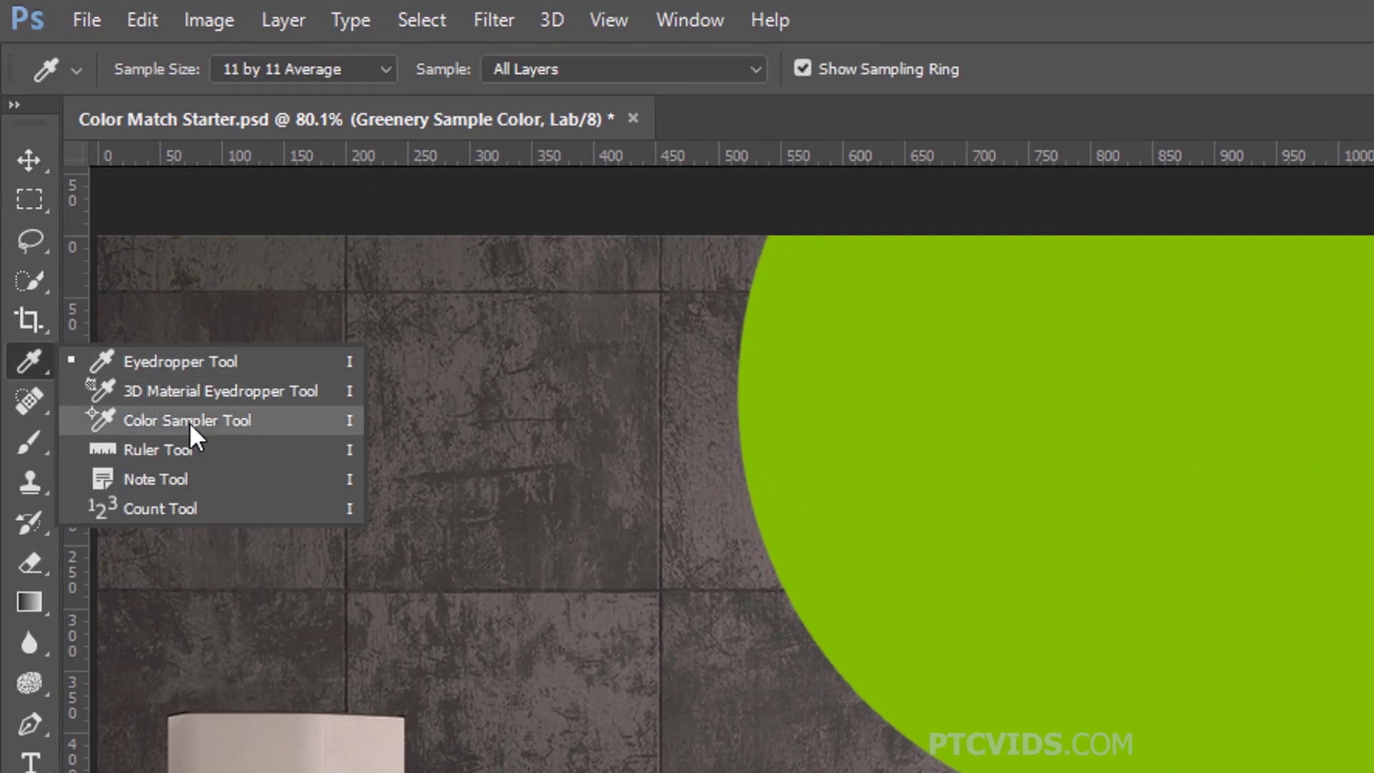
Step: Choose the Eyedropper tool and set its sample size to 11 by 11 Average
left_click(200, 365)
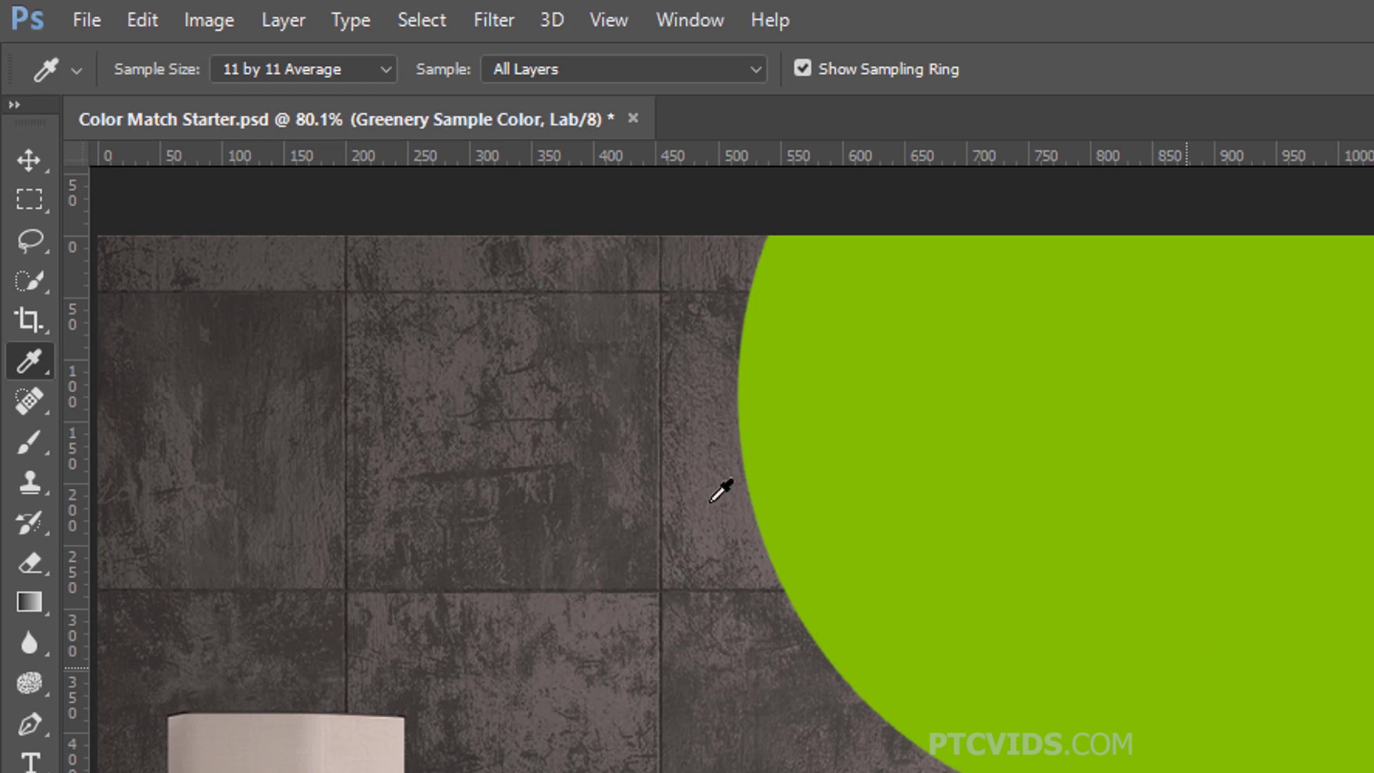
left_click(345, 70)
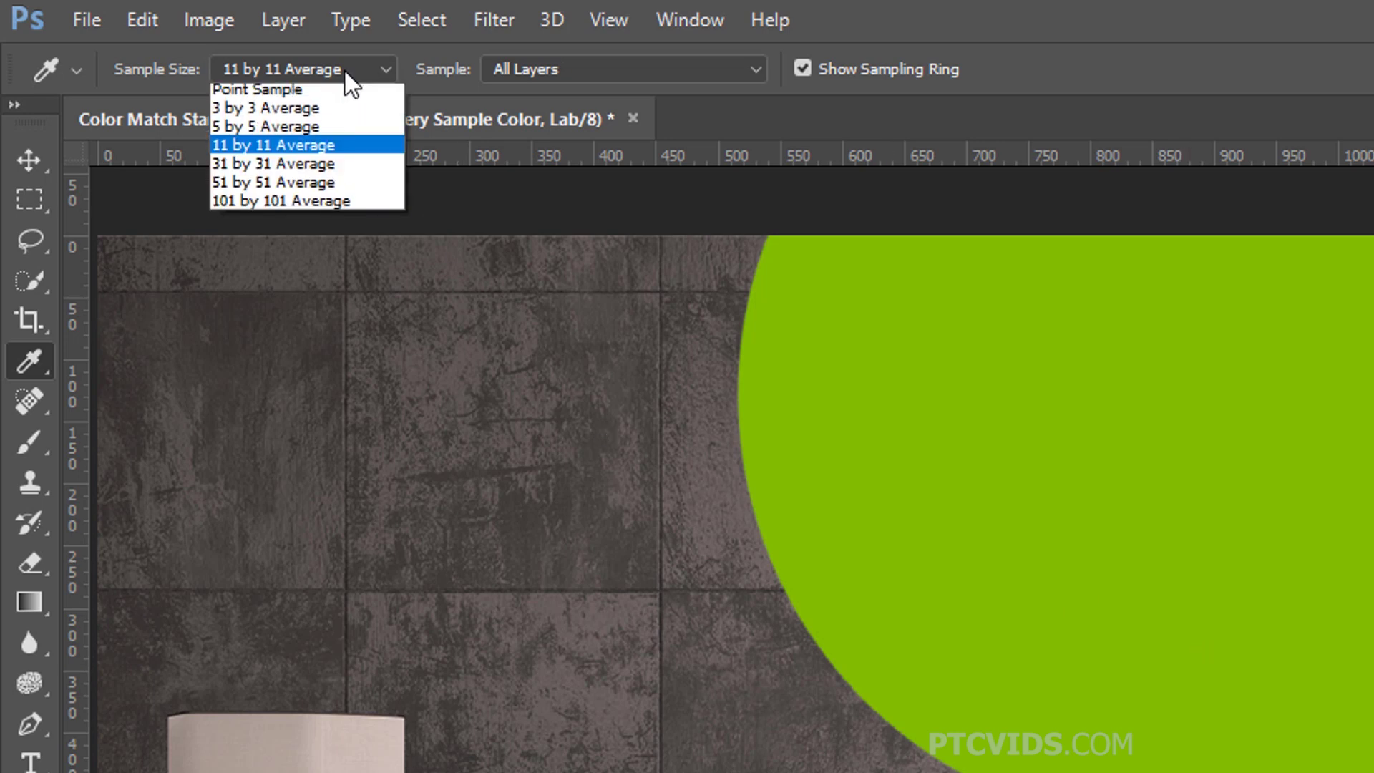
left_click(328, 150)
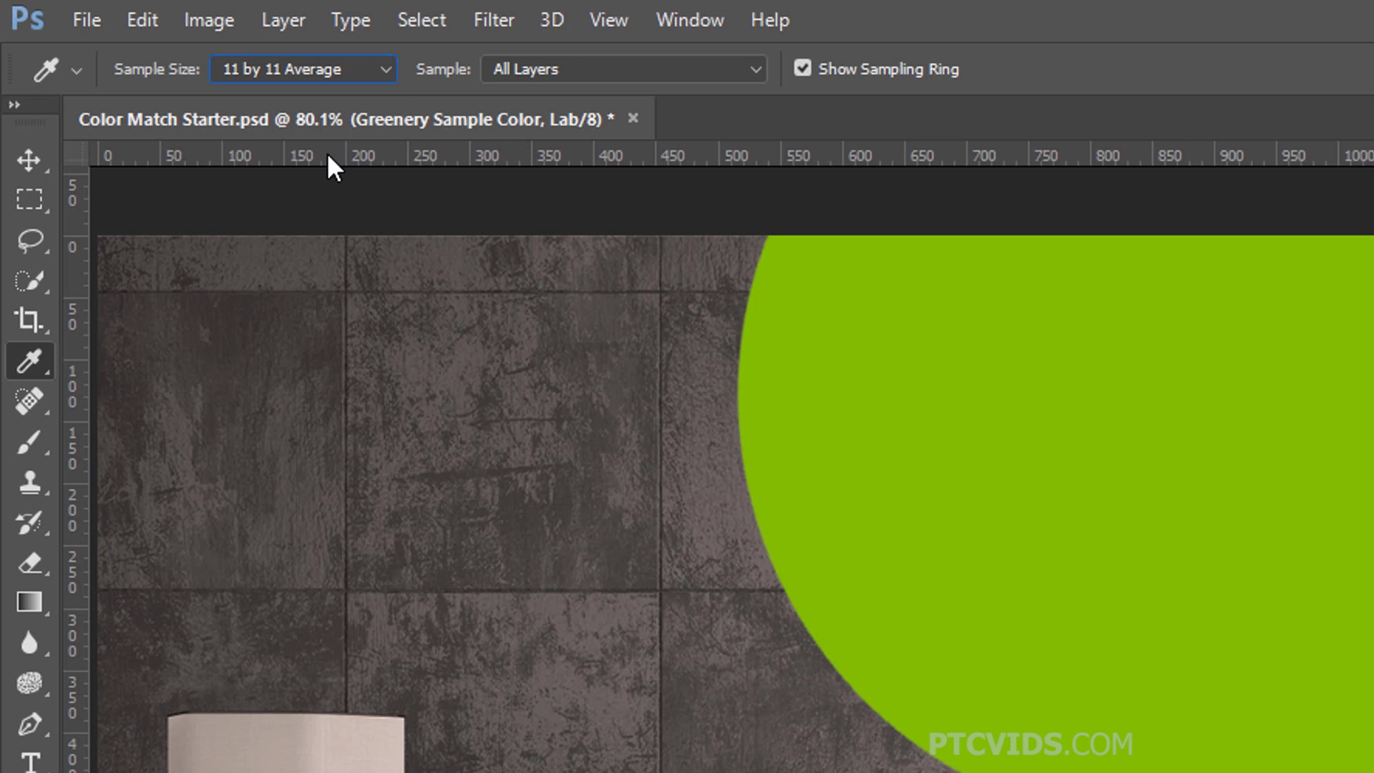
left_click(345, 70)
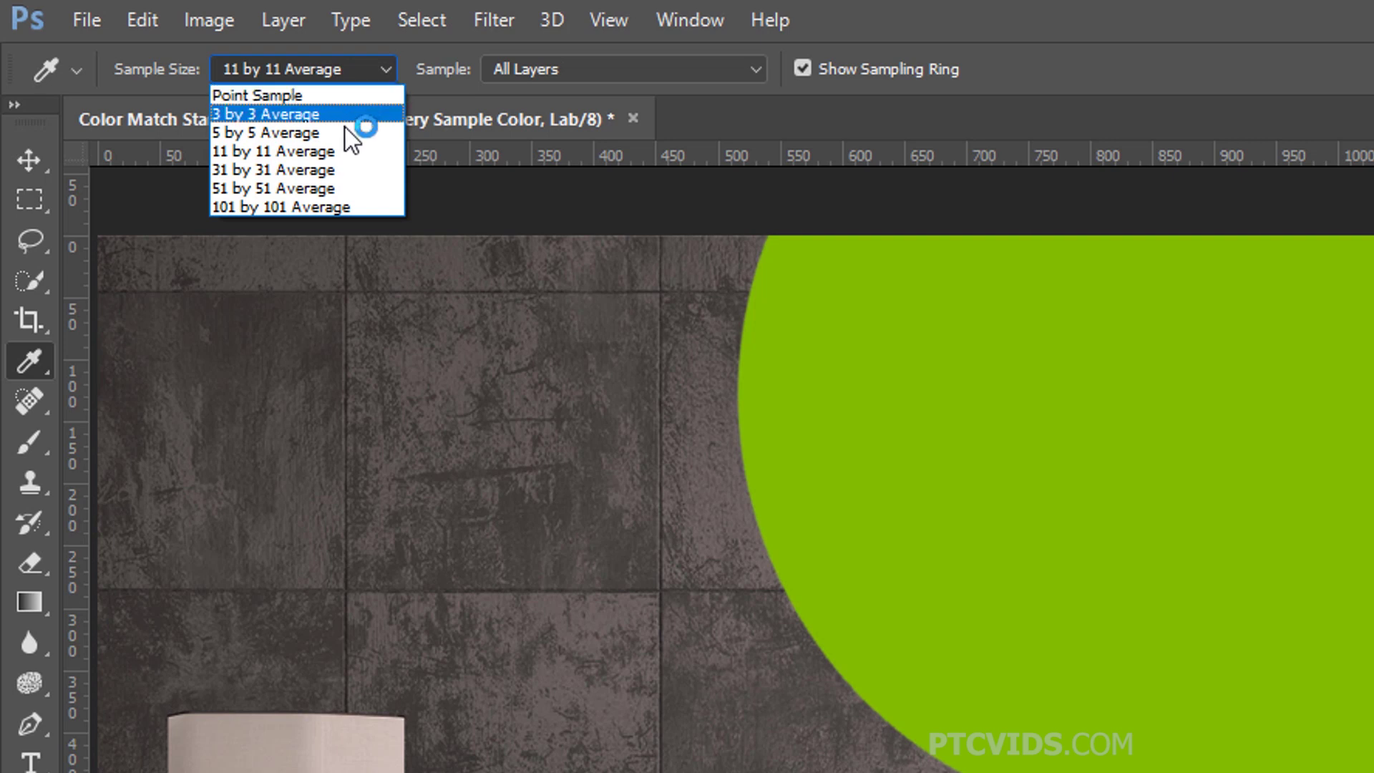
left_click(342, 149)
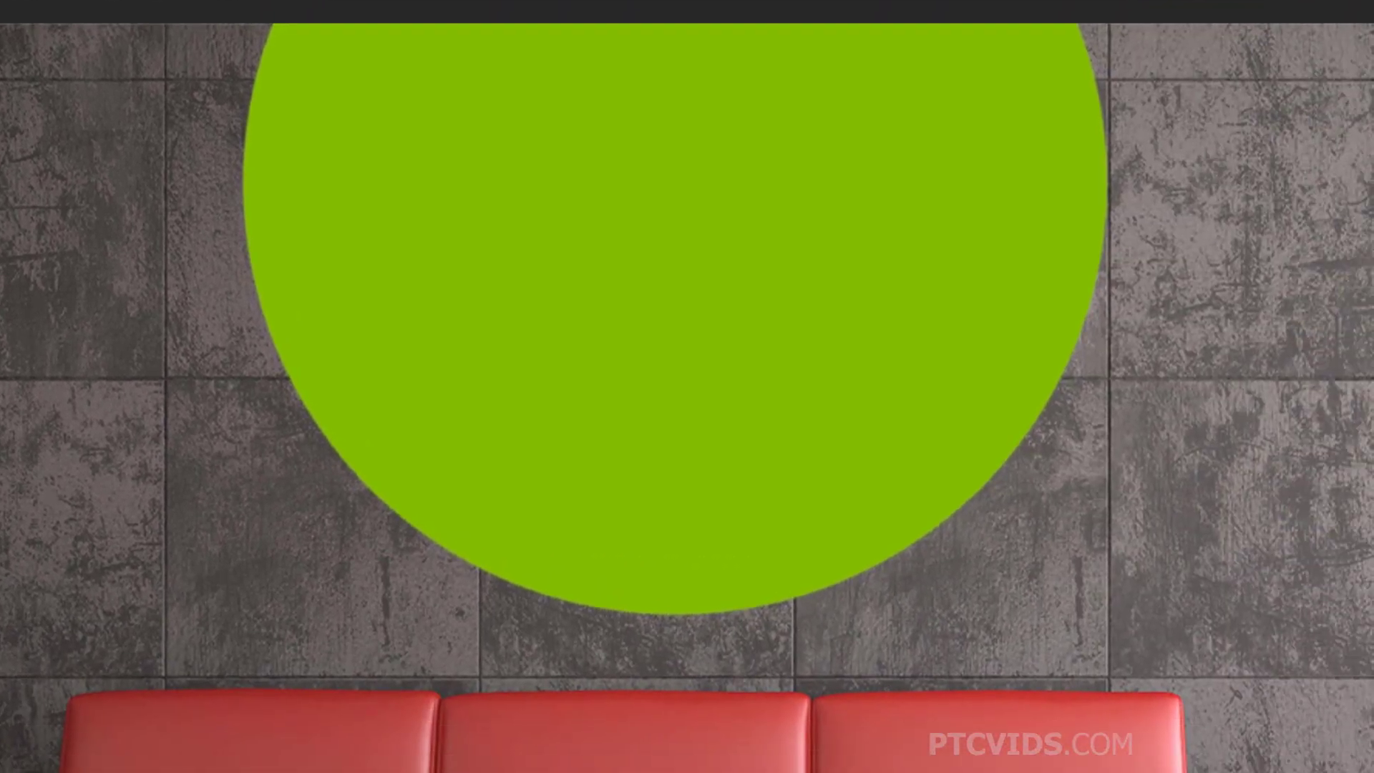
Step: Place one color sampler on the green circle and a second on the sofa's middle back cushion
left_click(674, 473)
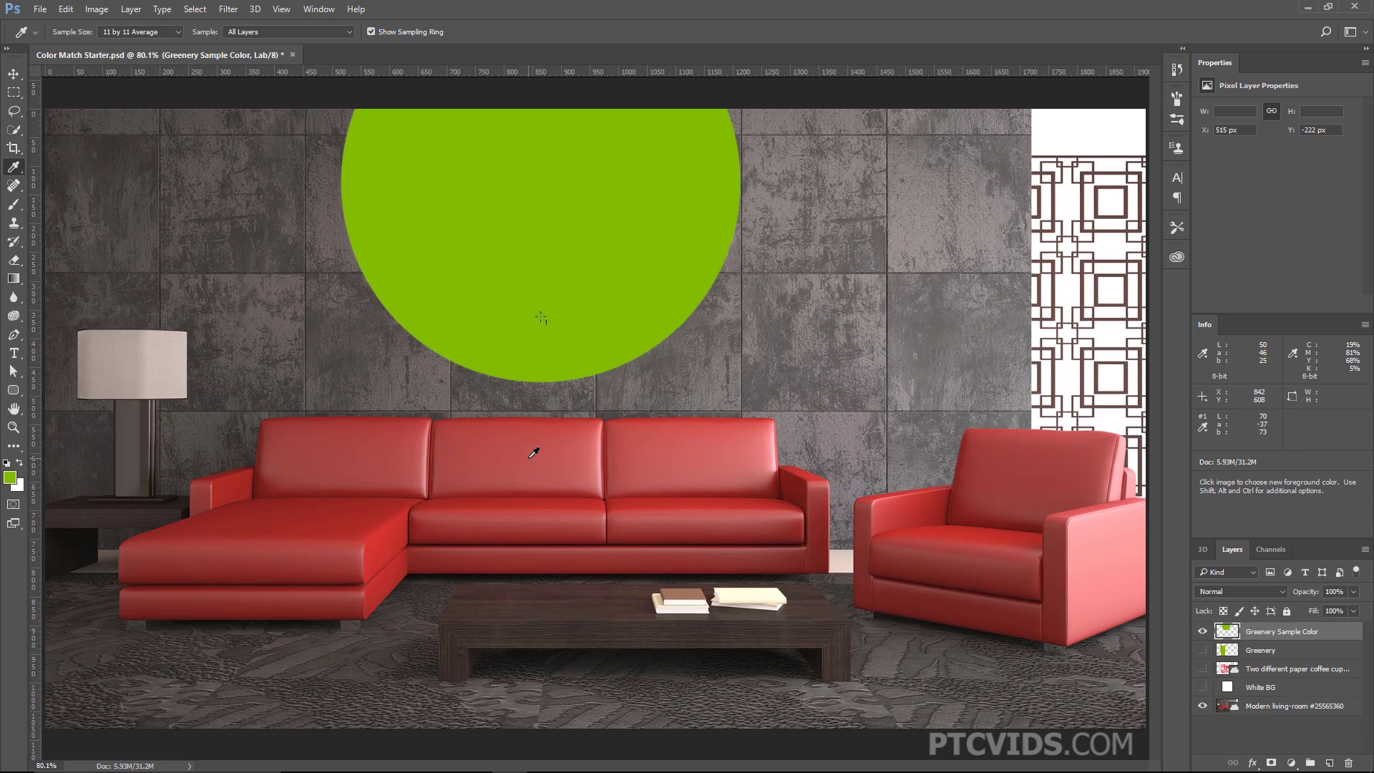
key("shift")
left_click(528, 458, "shift")
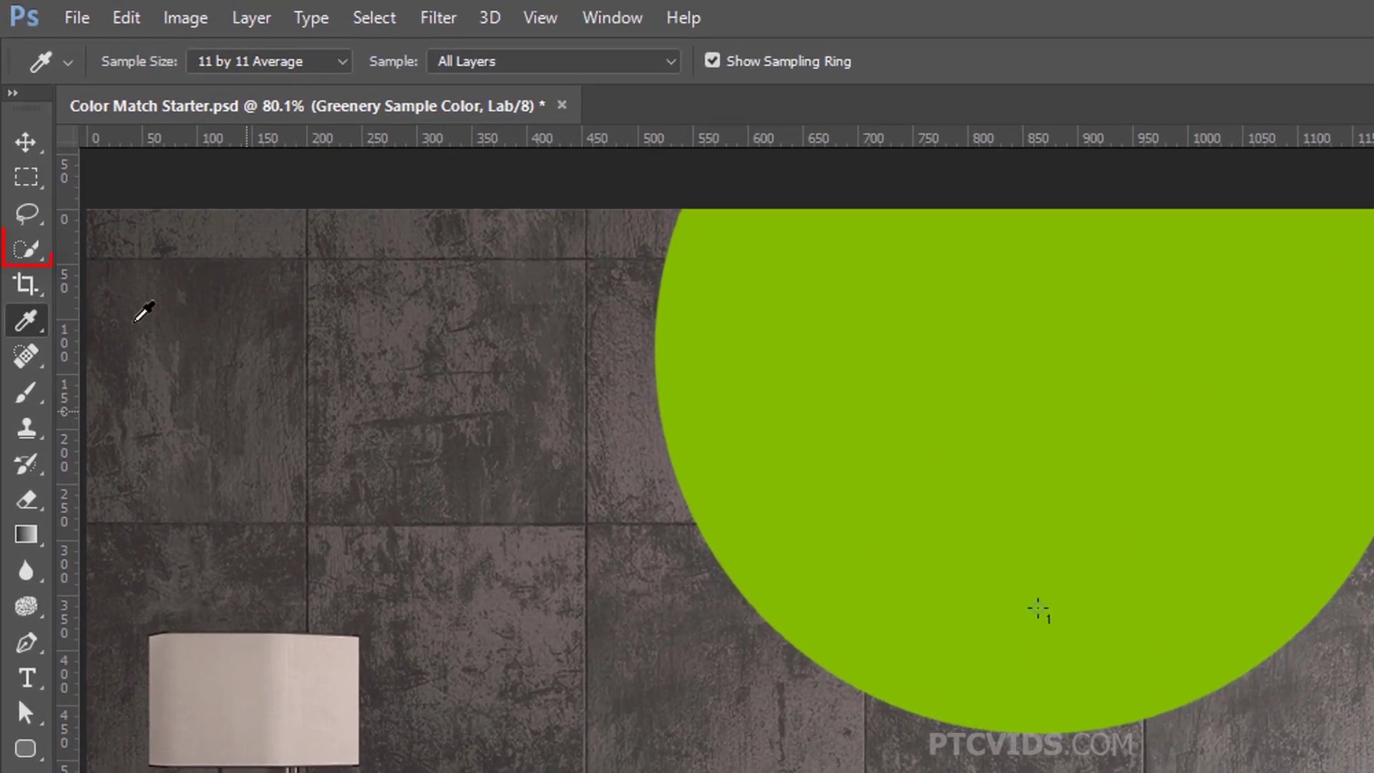
Step: Make the Modern living-room layer active and select the whole red sofa, including its chaise base, with the Quick Selection tool
left_click(27, 248)
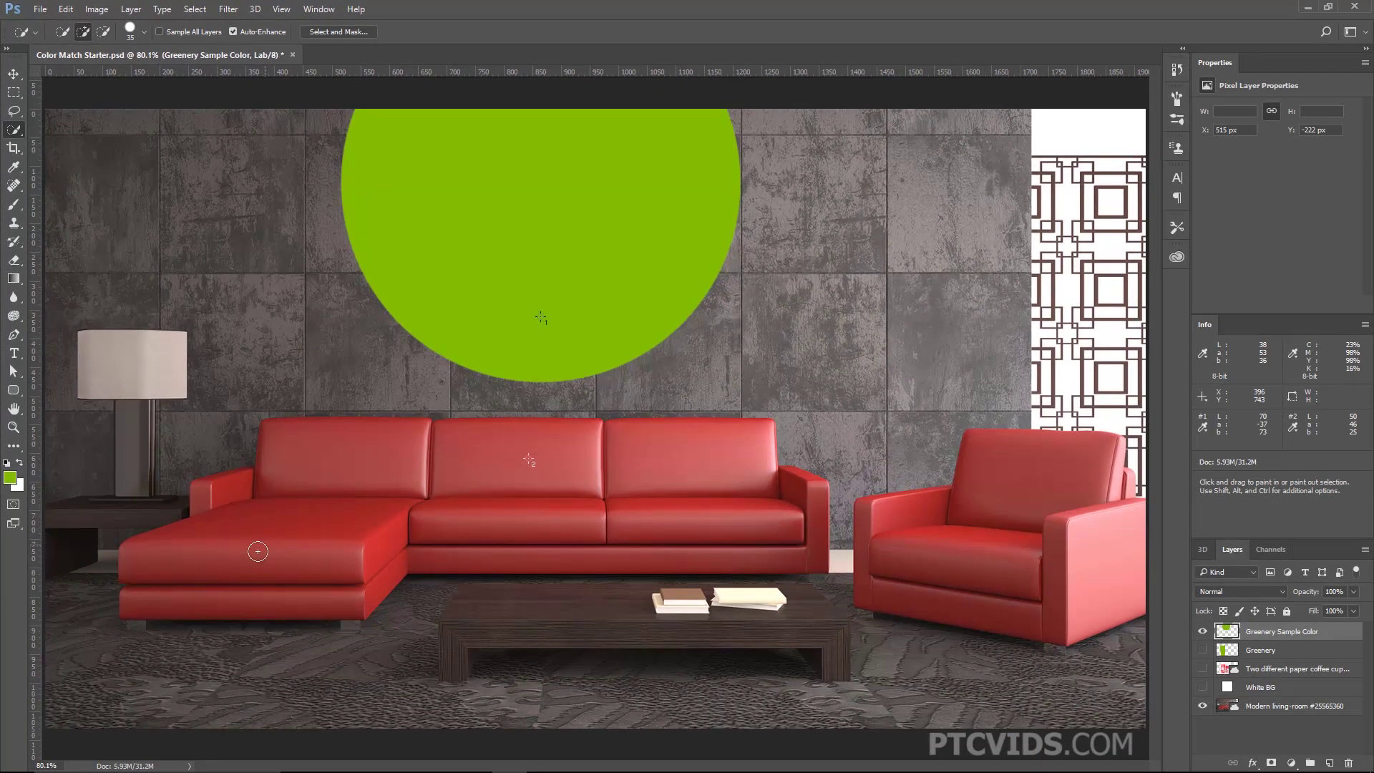
left_click(292, 643, "ctrl")
mouse_move(240, 662)
left_mouse_down()
mouse_move(287, 593)
mouse_move(463, 564)
left_mouse_up()
mouse_move(396, 484)
left_mouse_down()
mouse_move(726, 507)
mouse_move(800, 543)
left_mouse_up()
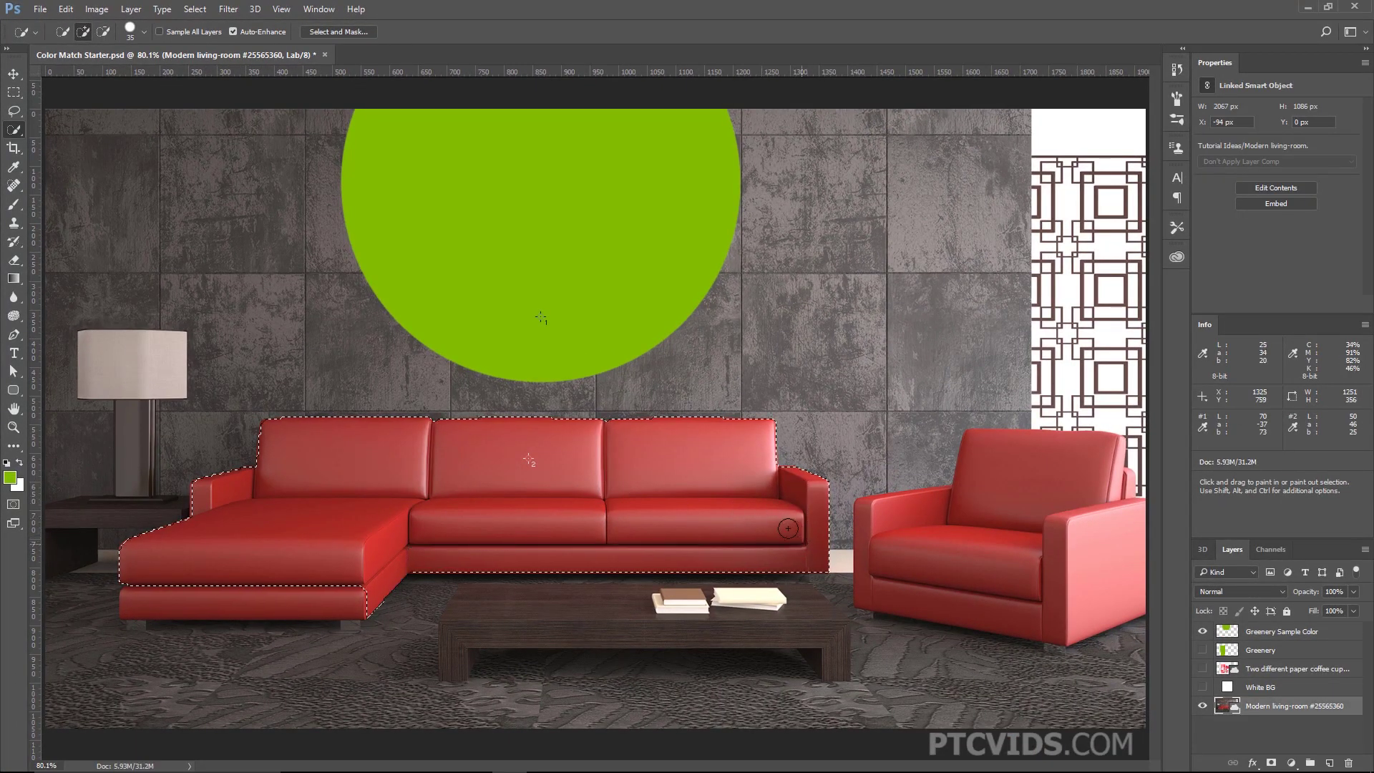
left_click_drag(311, 601, 357, 591)
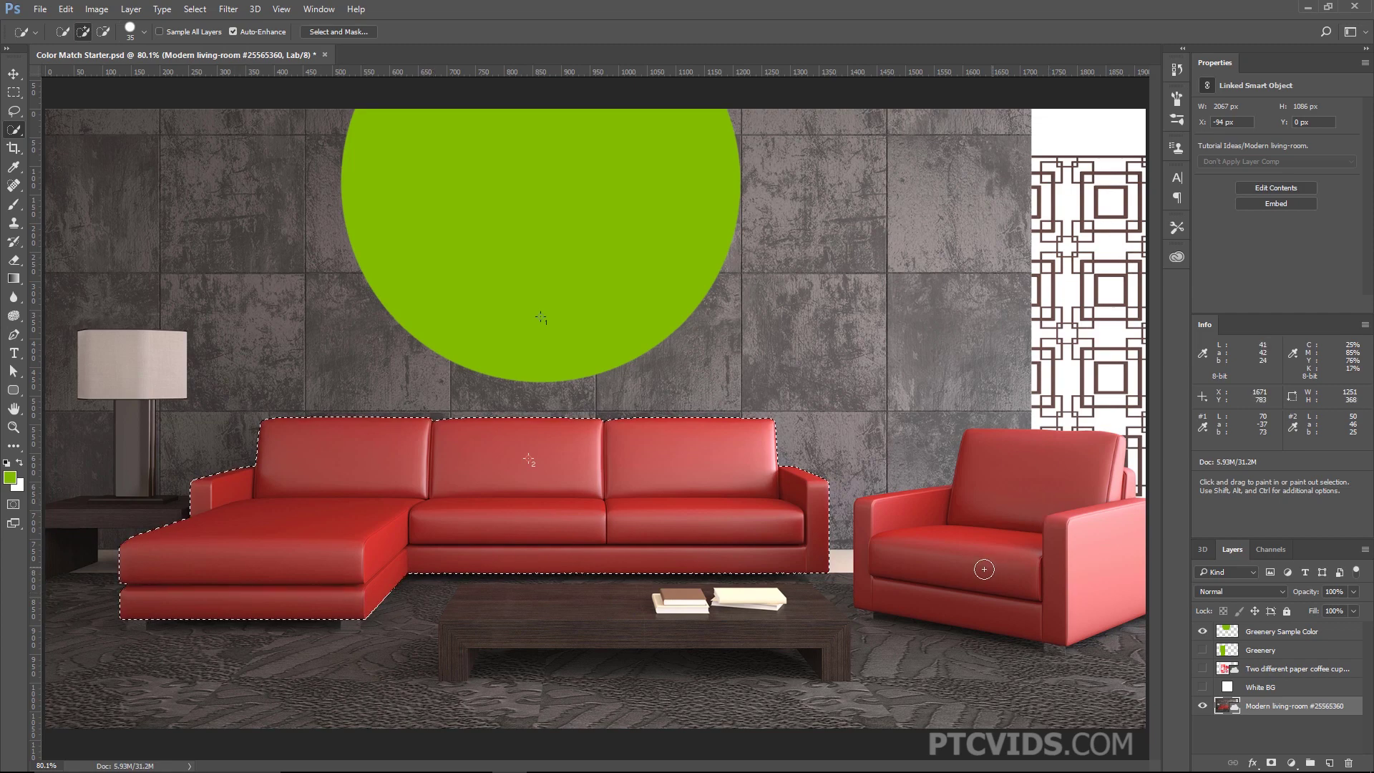
Step: Add the whole armchair to the selection and exclude the patterned wall area beside its backrest
mouse_move(963, 569)
left_mouse_down()
mouse_move(933, 543)
mouse_move(1003, 494)
left_mouse_up()
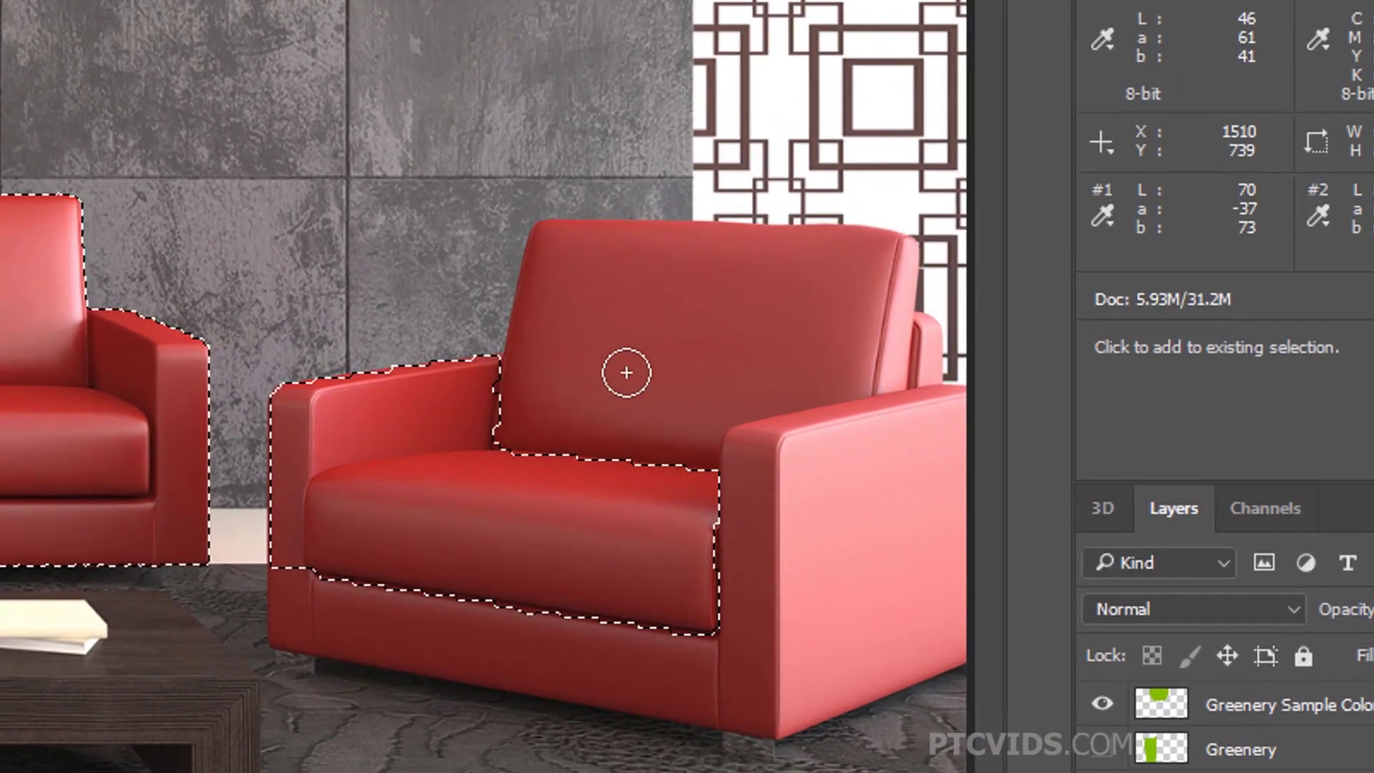
left_click(626, 372)
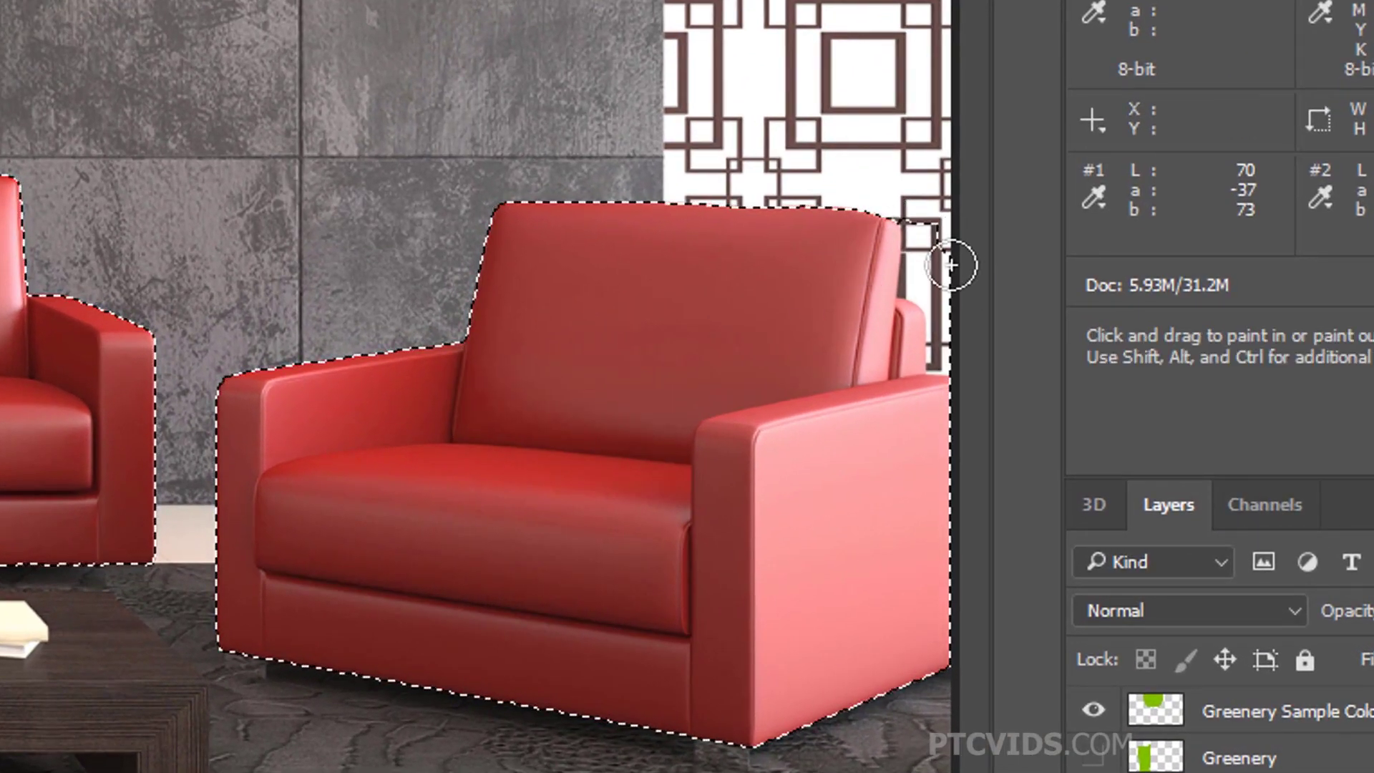
left_click(936, 287, "alt")
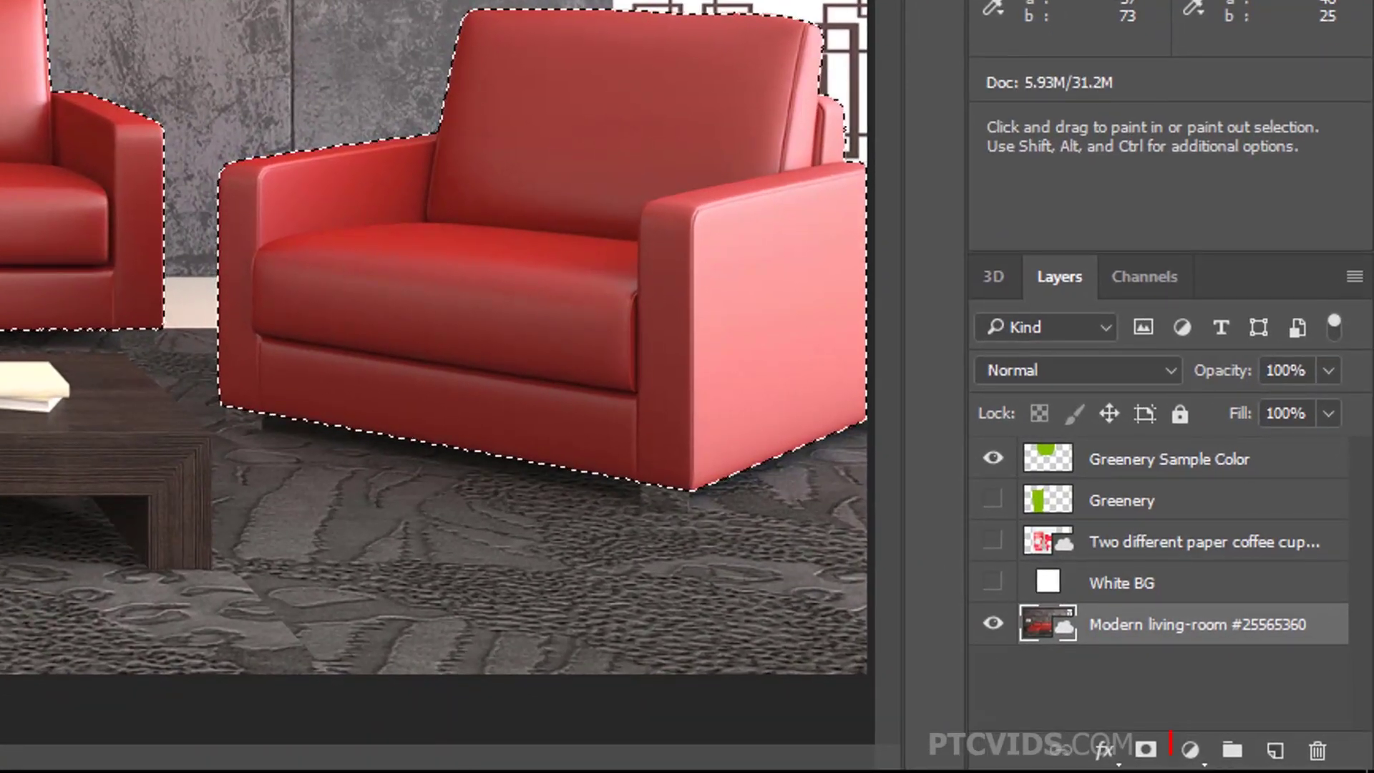
Step: Add a Curves adjustment layer masked to the selected sofa and armchair and activate its on-image adjustment tool
left_click(1190, 749)
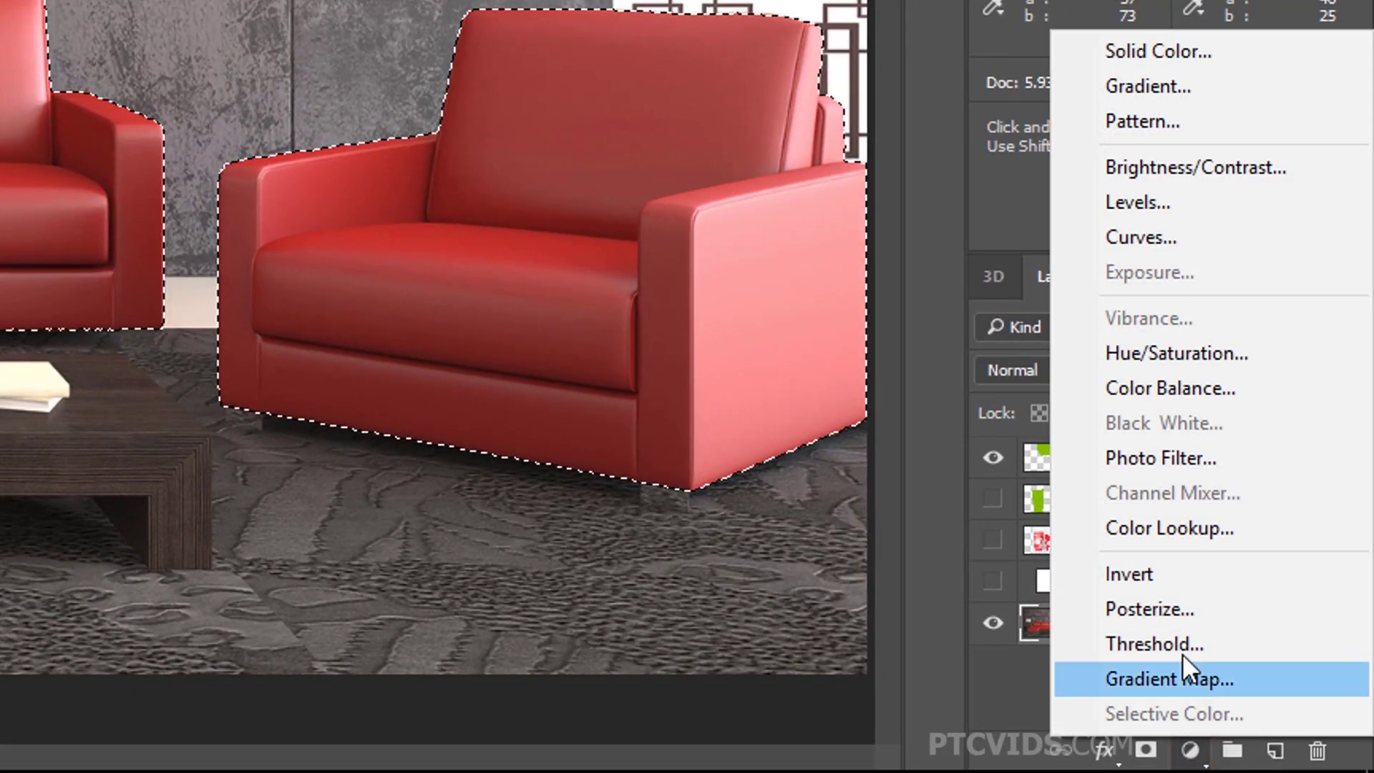
left_click(1157, 237)
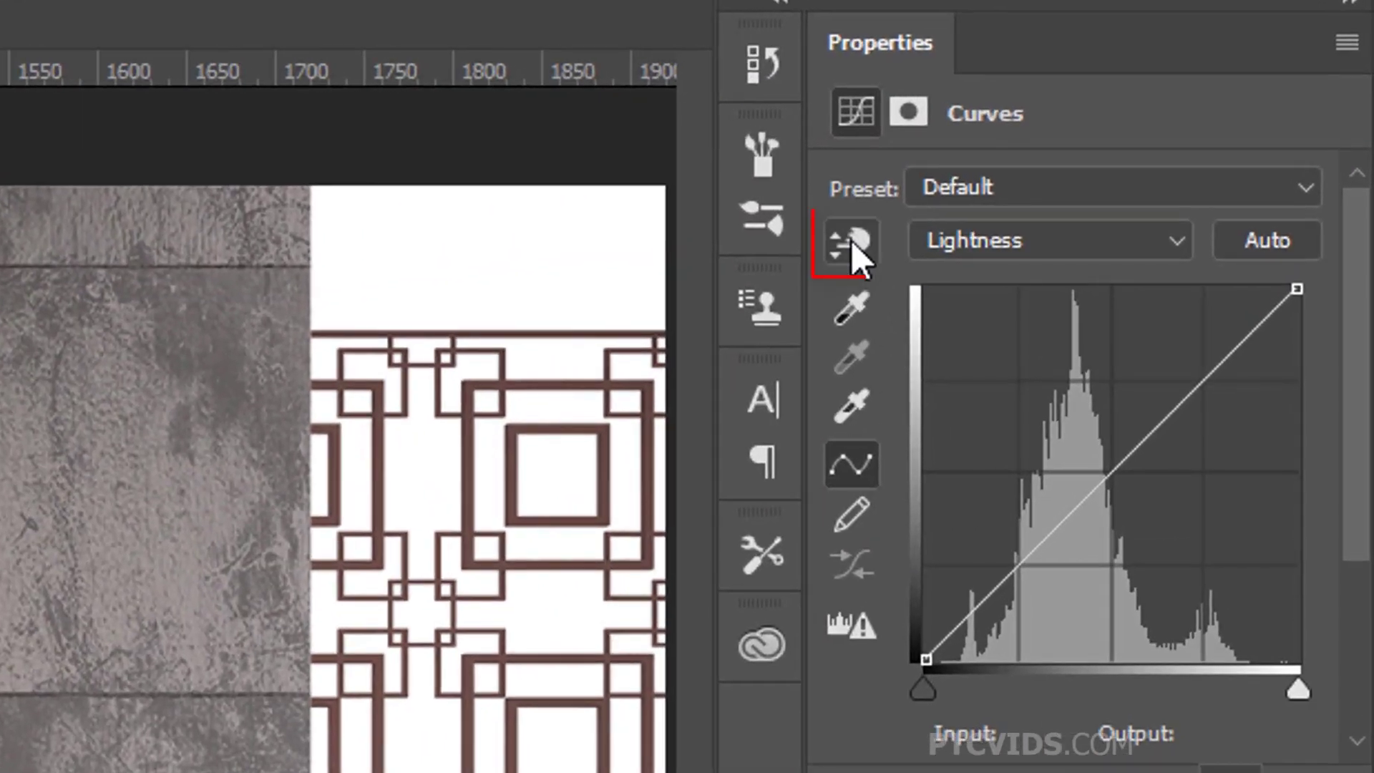
left_click(846, 245)
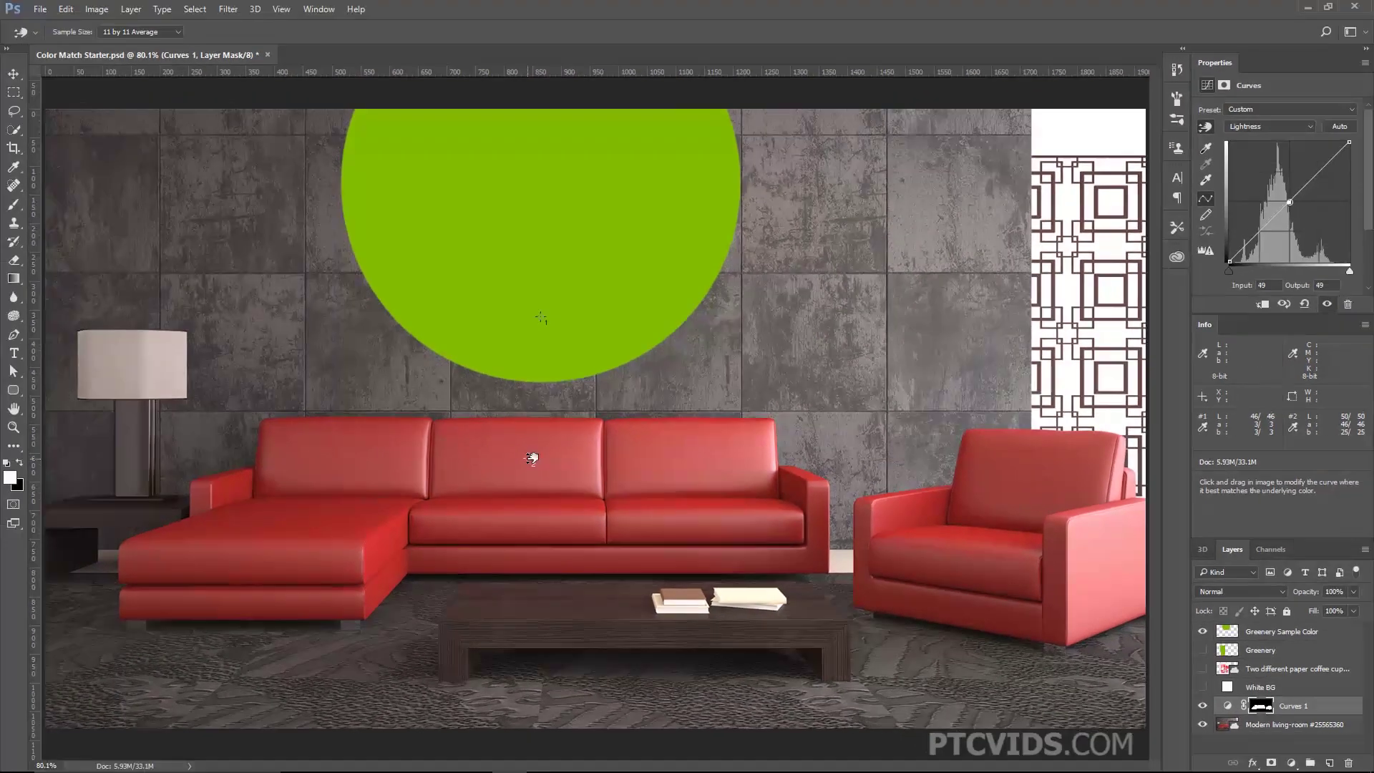
Step: Try adding a Lightness curve point from the sofa's sampler, check the a and b curves, and reset the adjustment to defaults
left_click(532, 458)
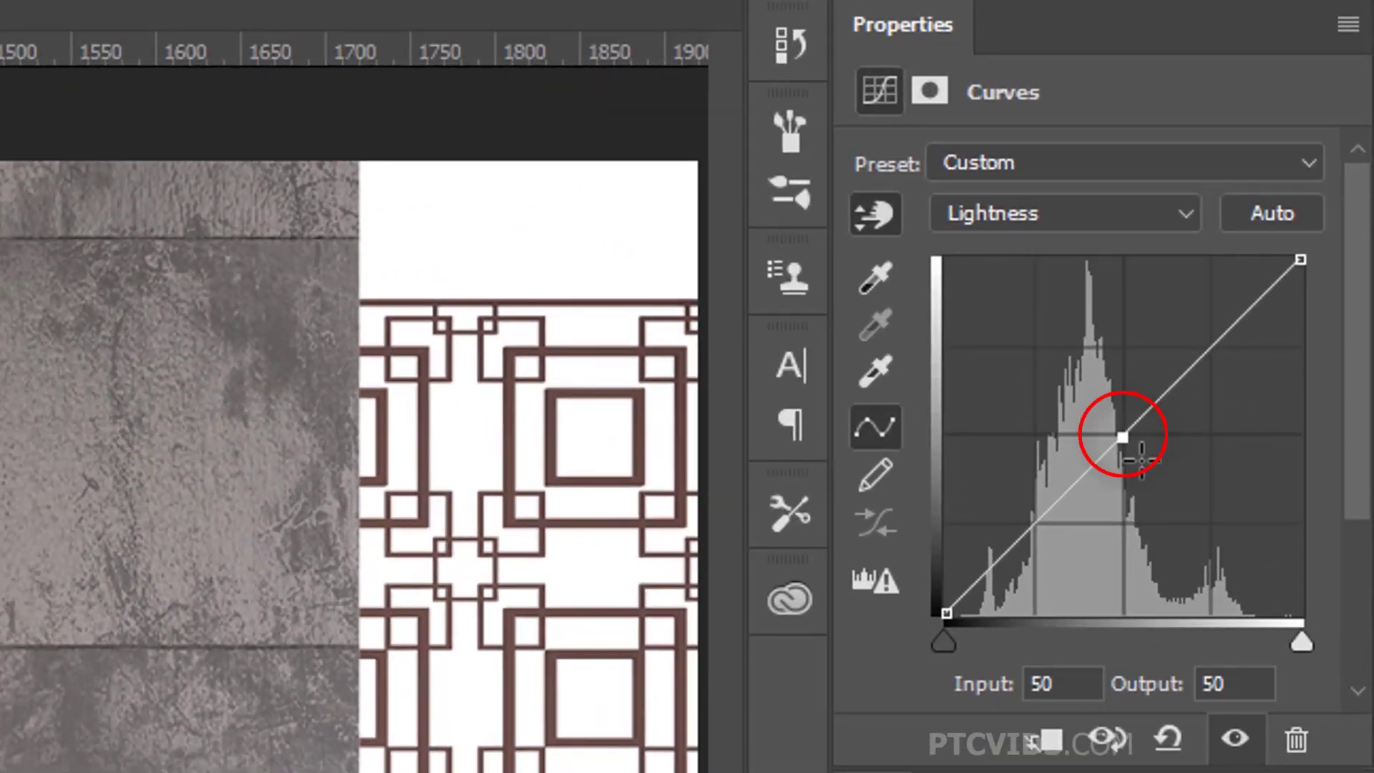
left_click(1029, 213)
left_click(1014, 277)
left_click(1027, 218)
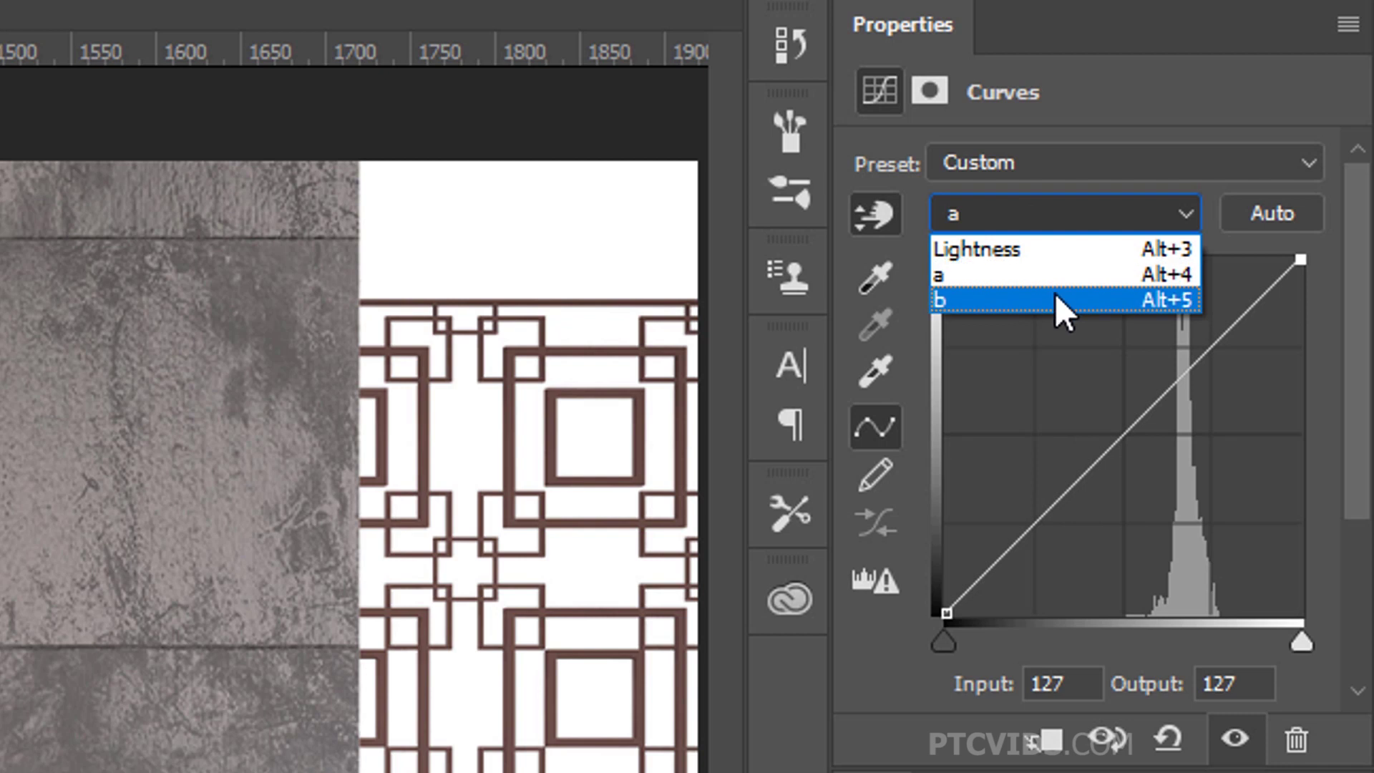
left_click(1055, 299)
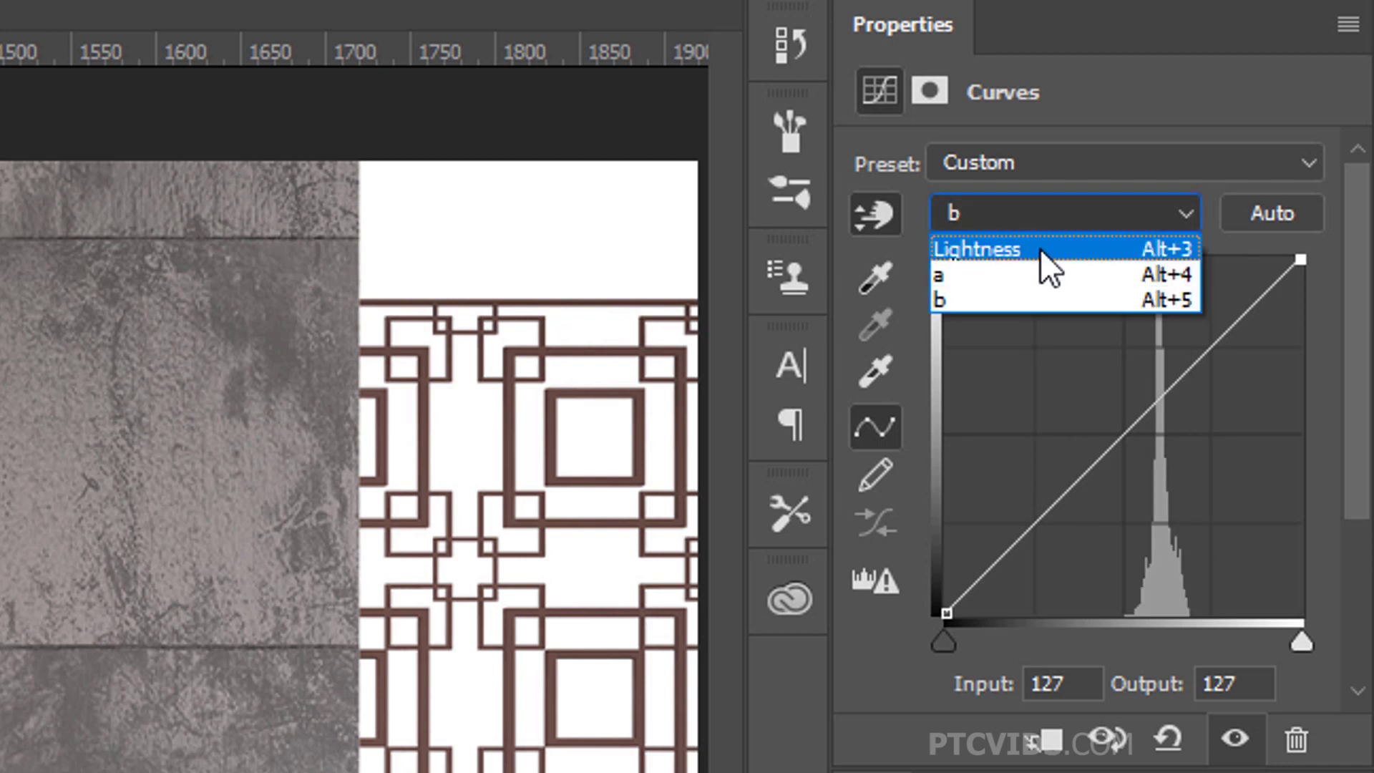
left_click(1040, 247)
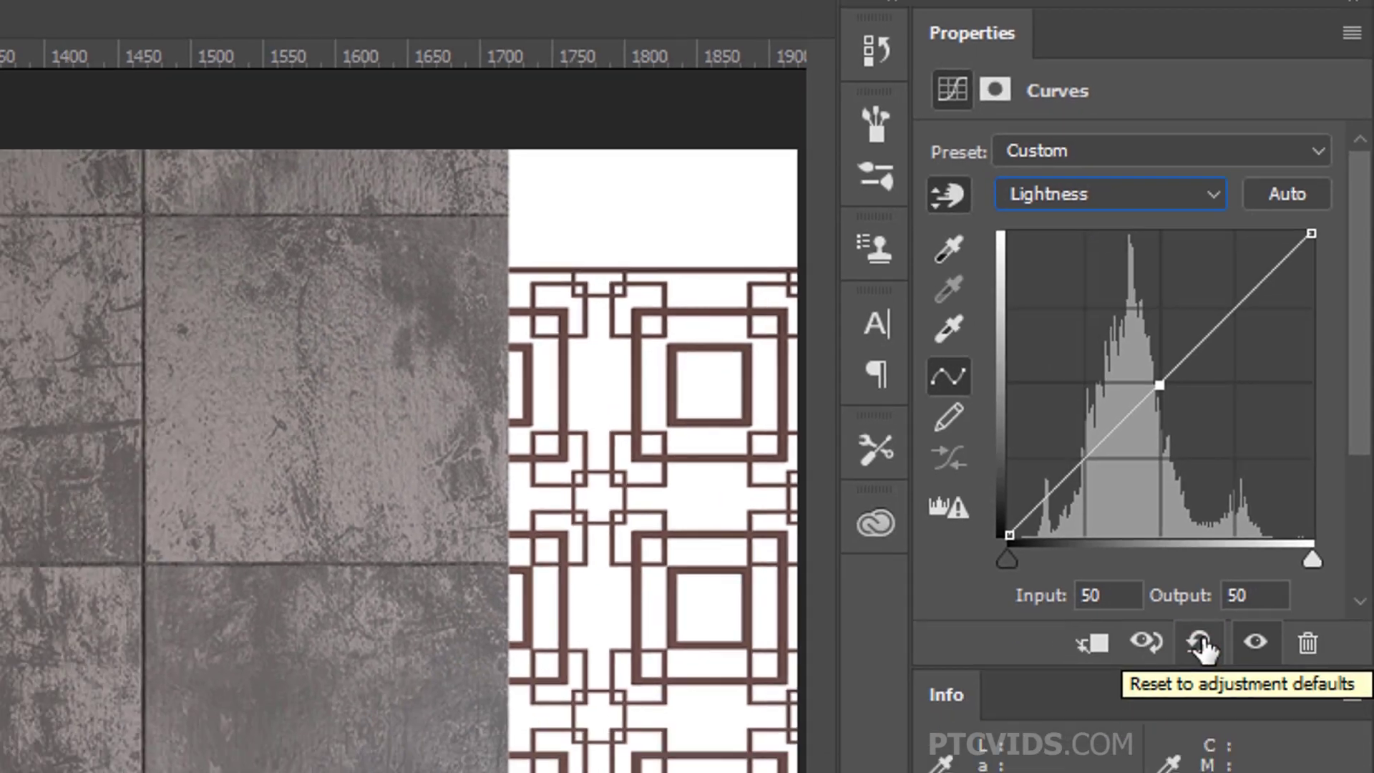
left_click(1170, 740)
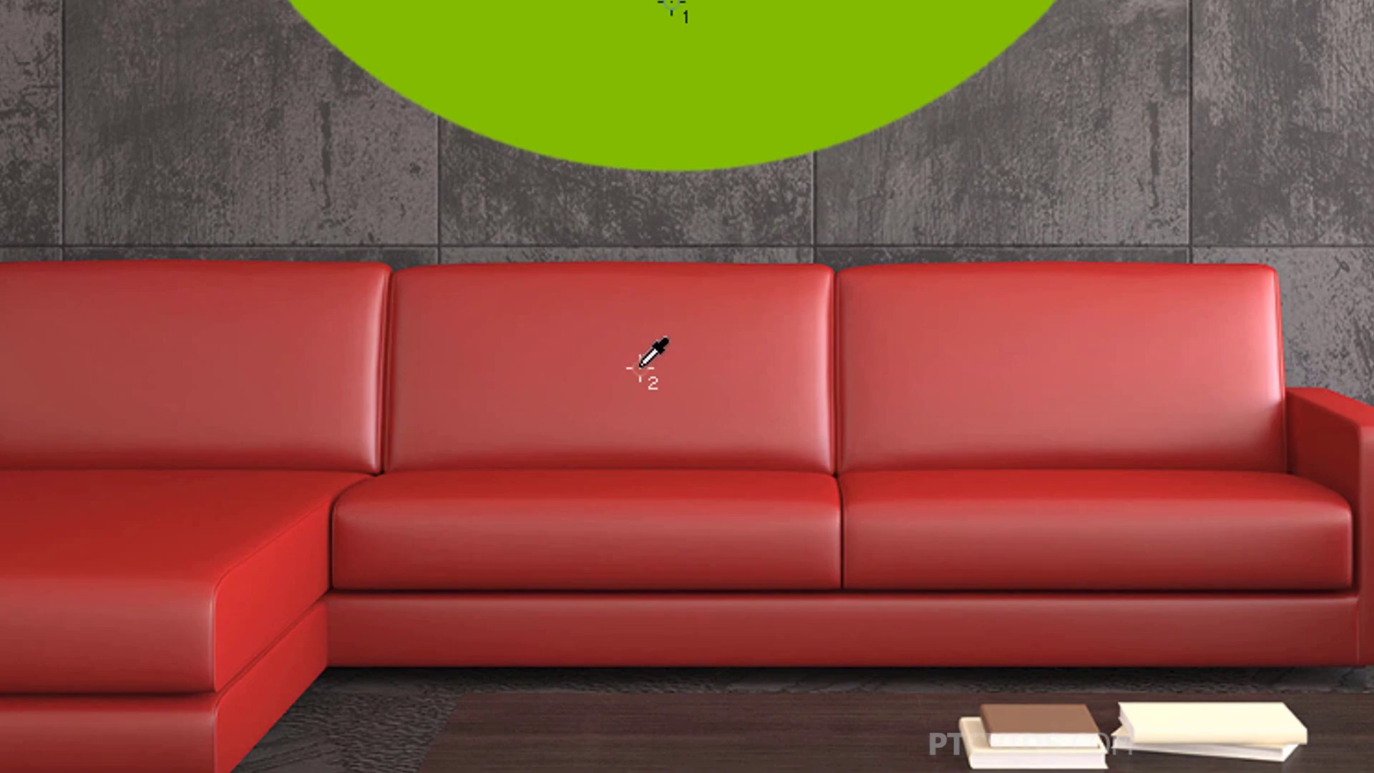
Step: Sample the sofa's second color sampler to place points on all the Lab curves, then review a and b and return to Lightness
left_click(639, 367)
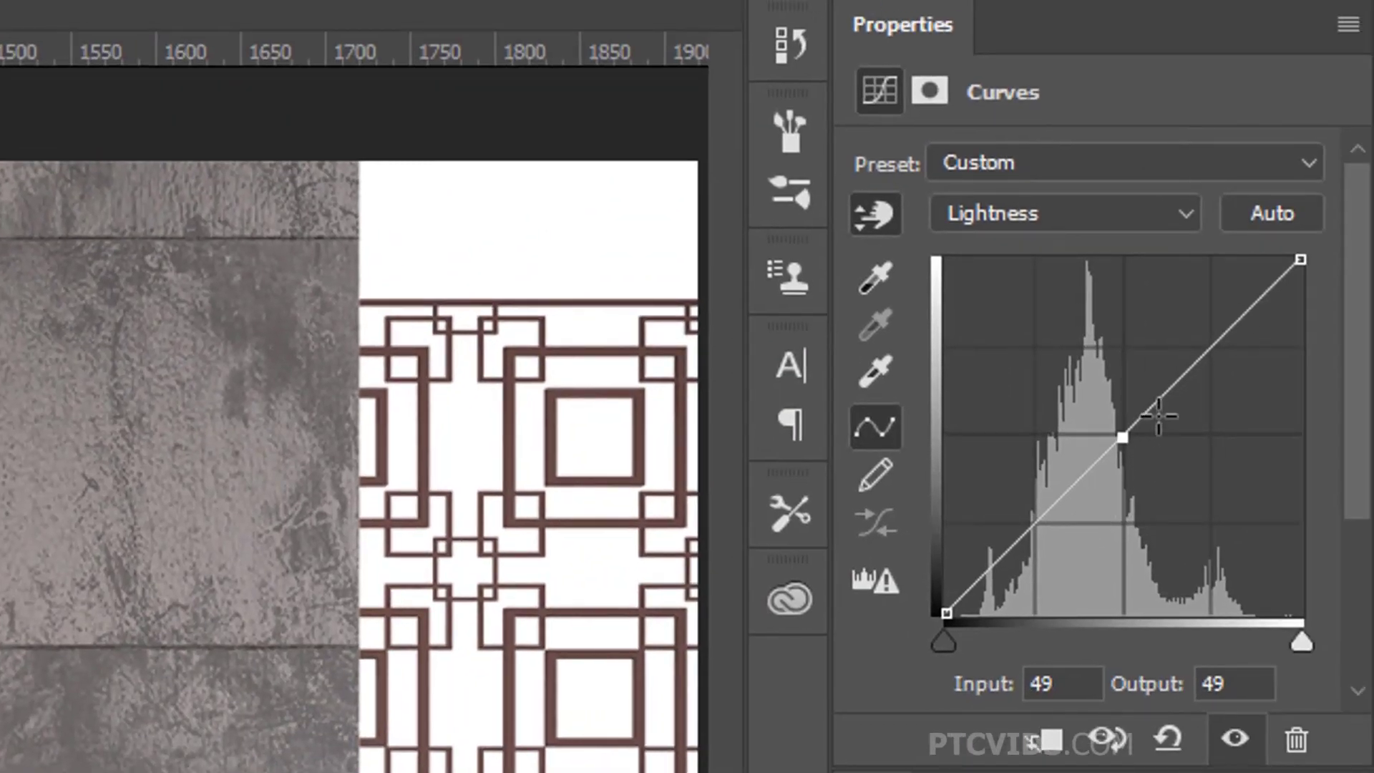
left_click(1048, 214)
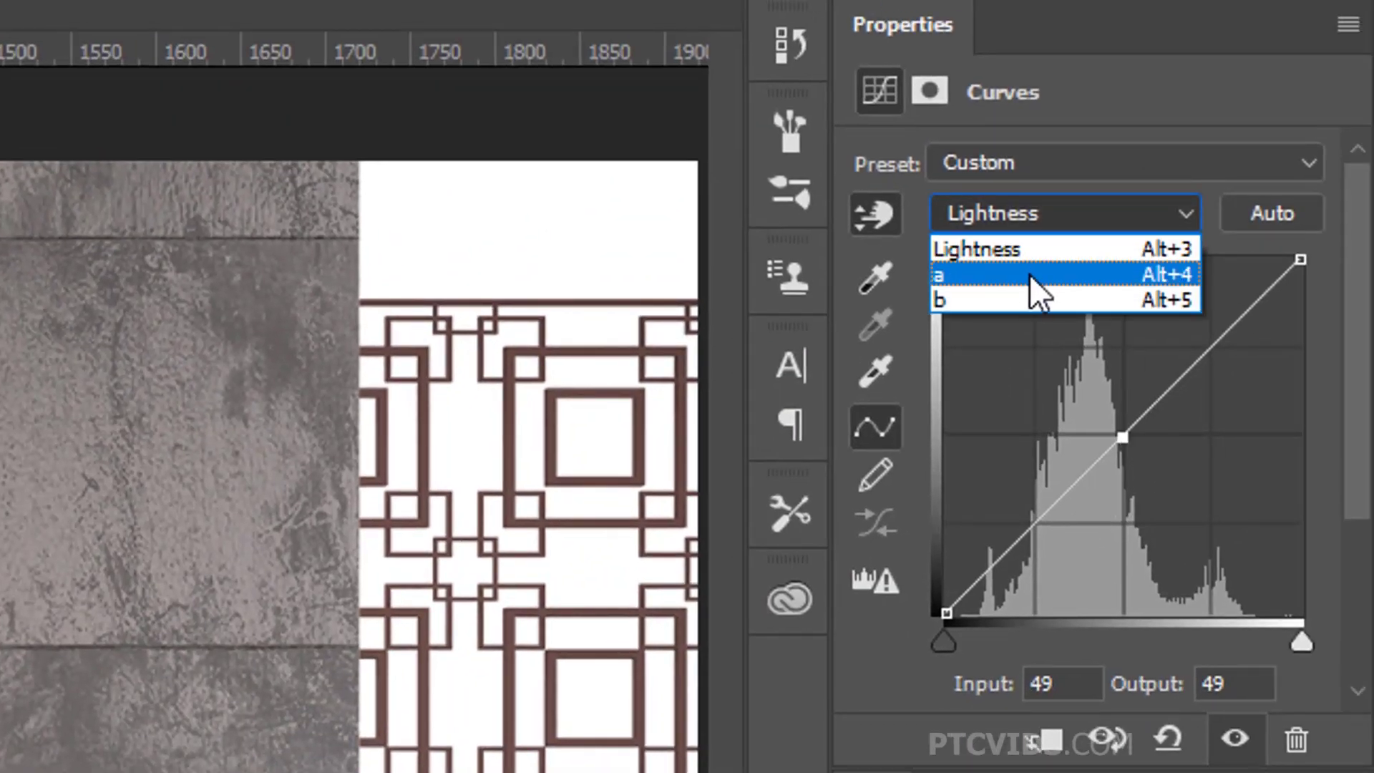
left_click(1029, 270)
left_click(1022, 213)
left_click(1018, 293)
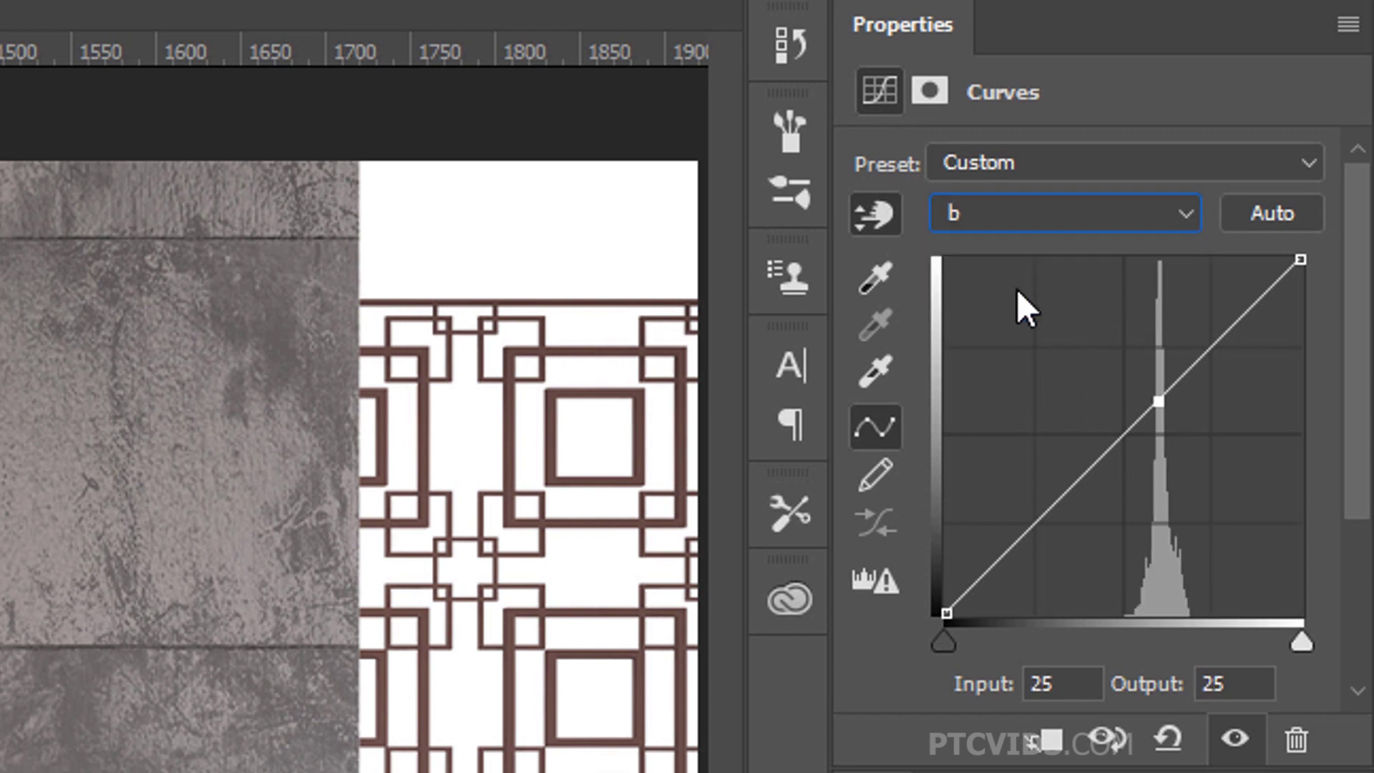
left_click(1028, 214)
left_click(1026, 243)
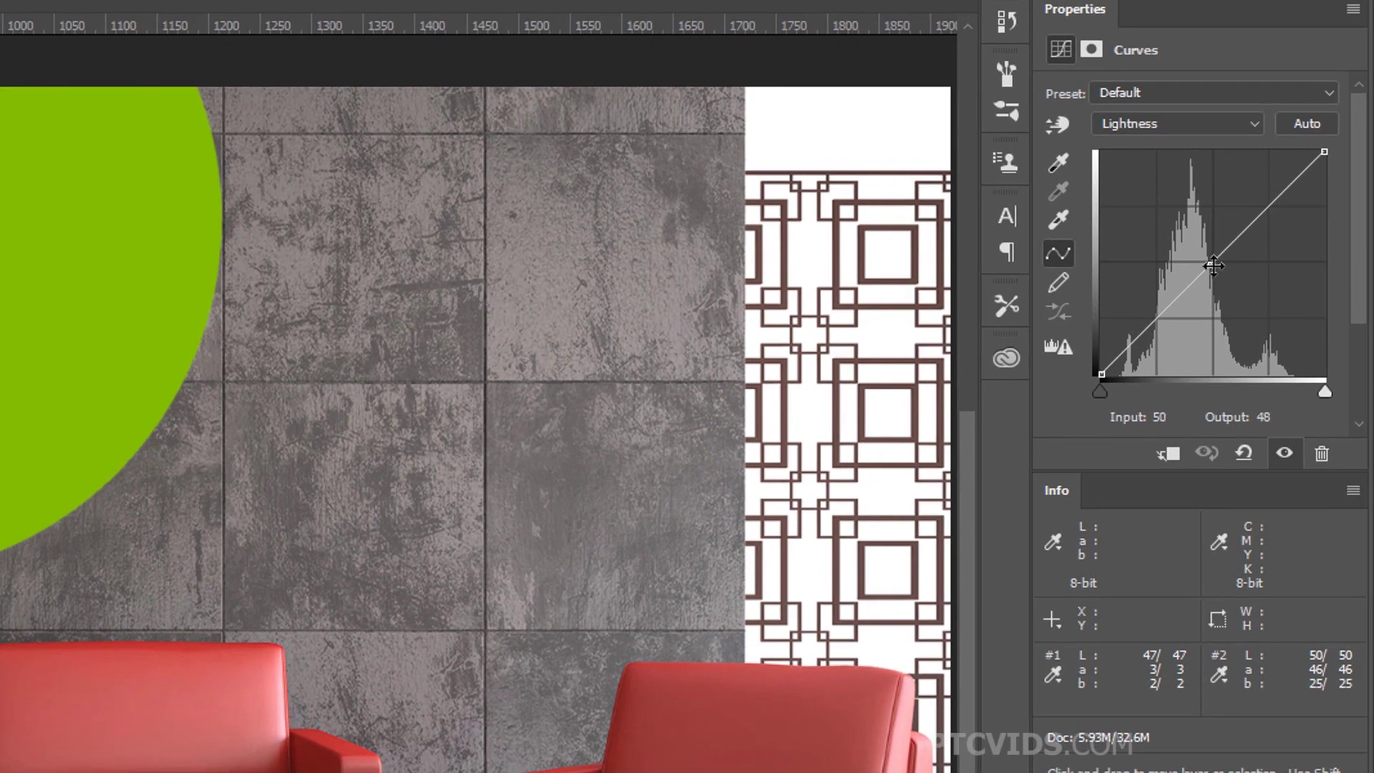
Step: Move the Curves 1 layer to the top of the stack, above the Greenery Sample Color layer
left_click(1212, 265)
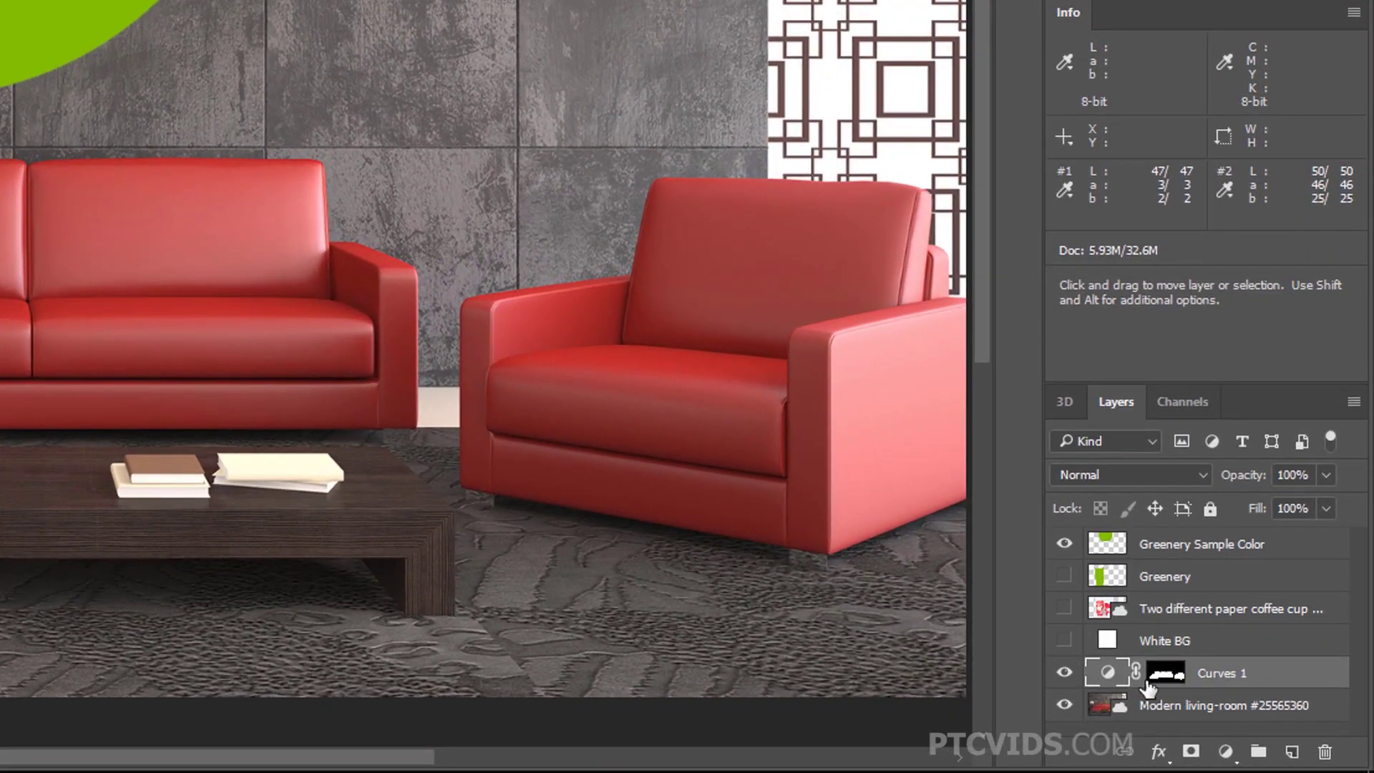
left_click(1164, 553)
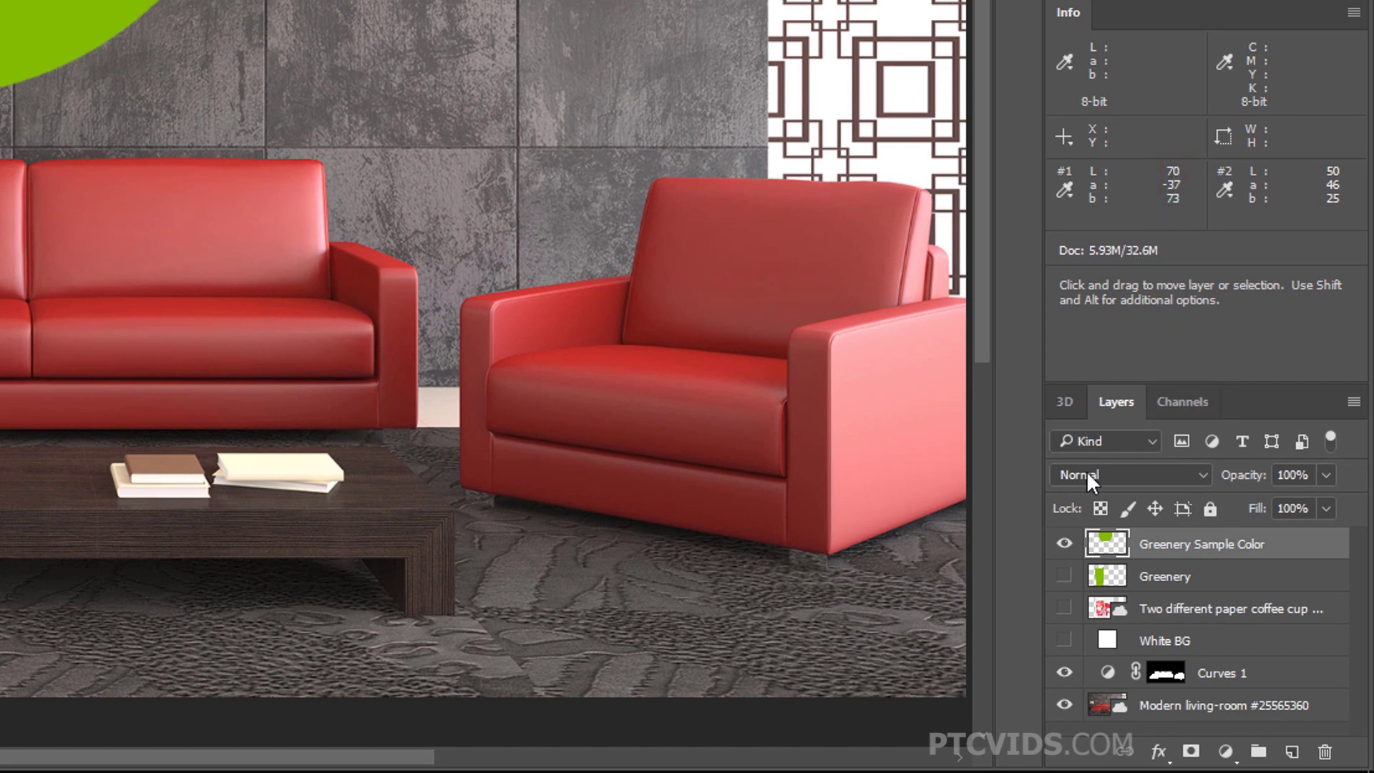
left_click(1108, 676)
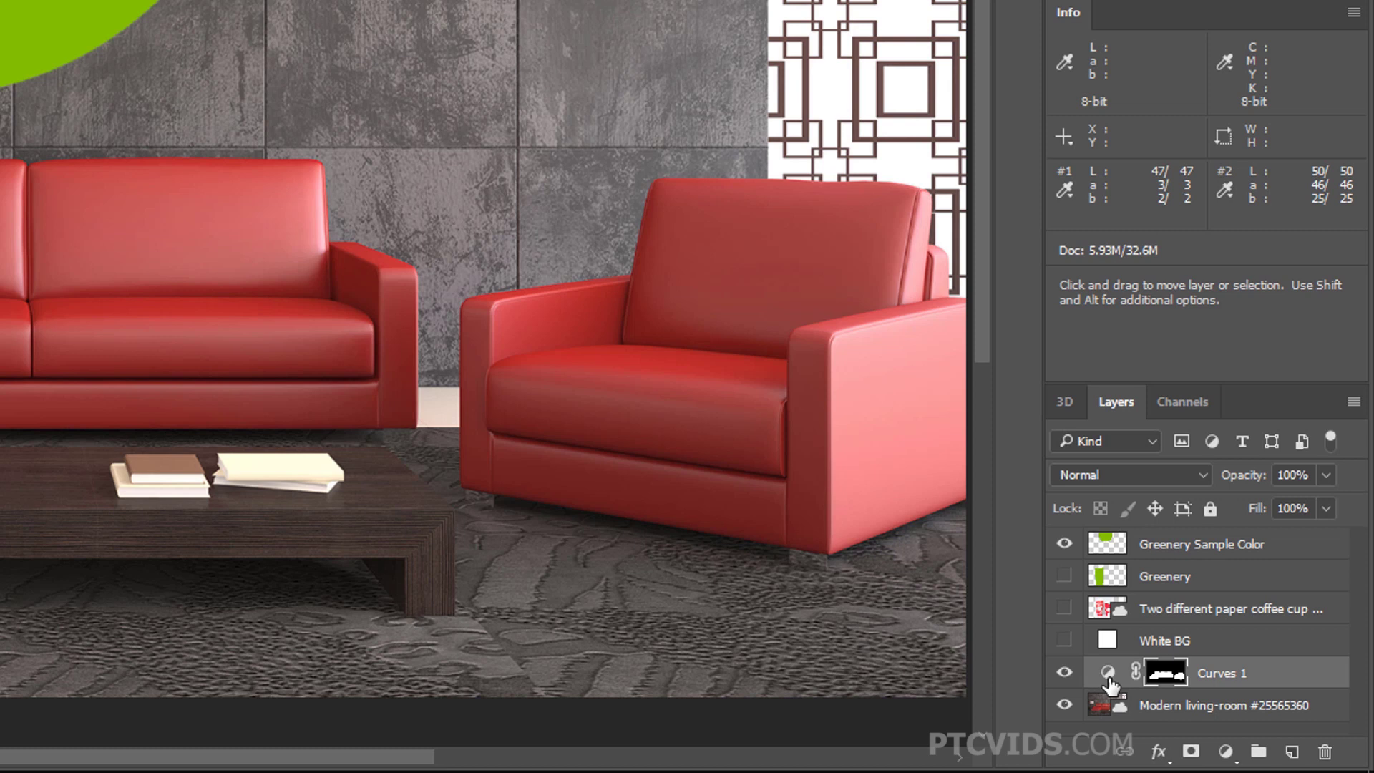
left_click_drag(1108, 684, 1111, 547)
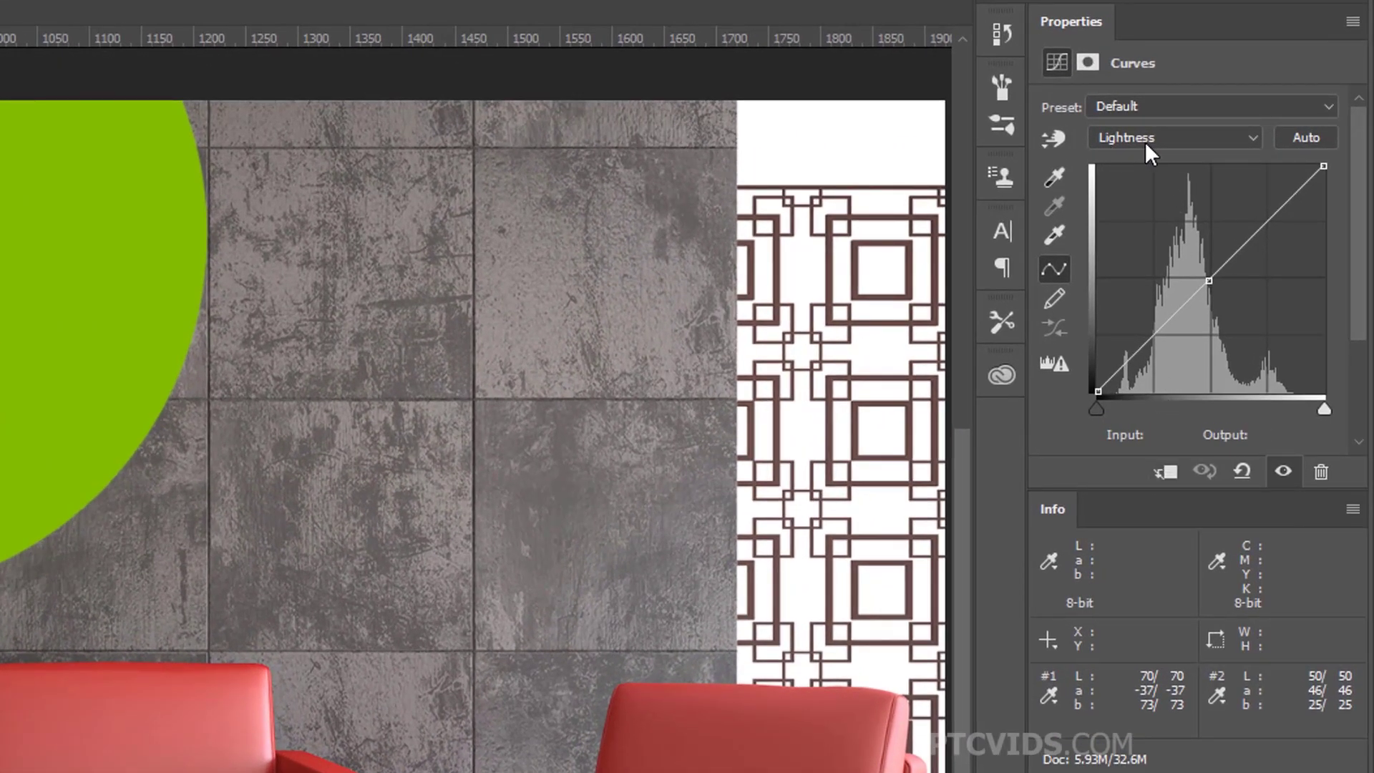
Step: Set the output of the sampled point on the Lightness curve to 70
left_click(1208, 281)
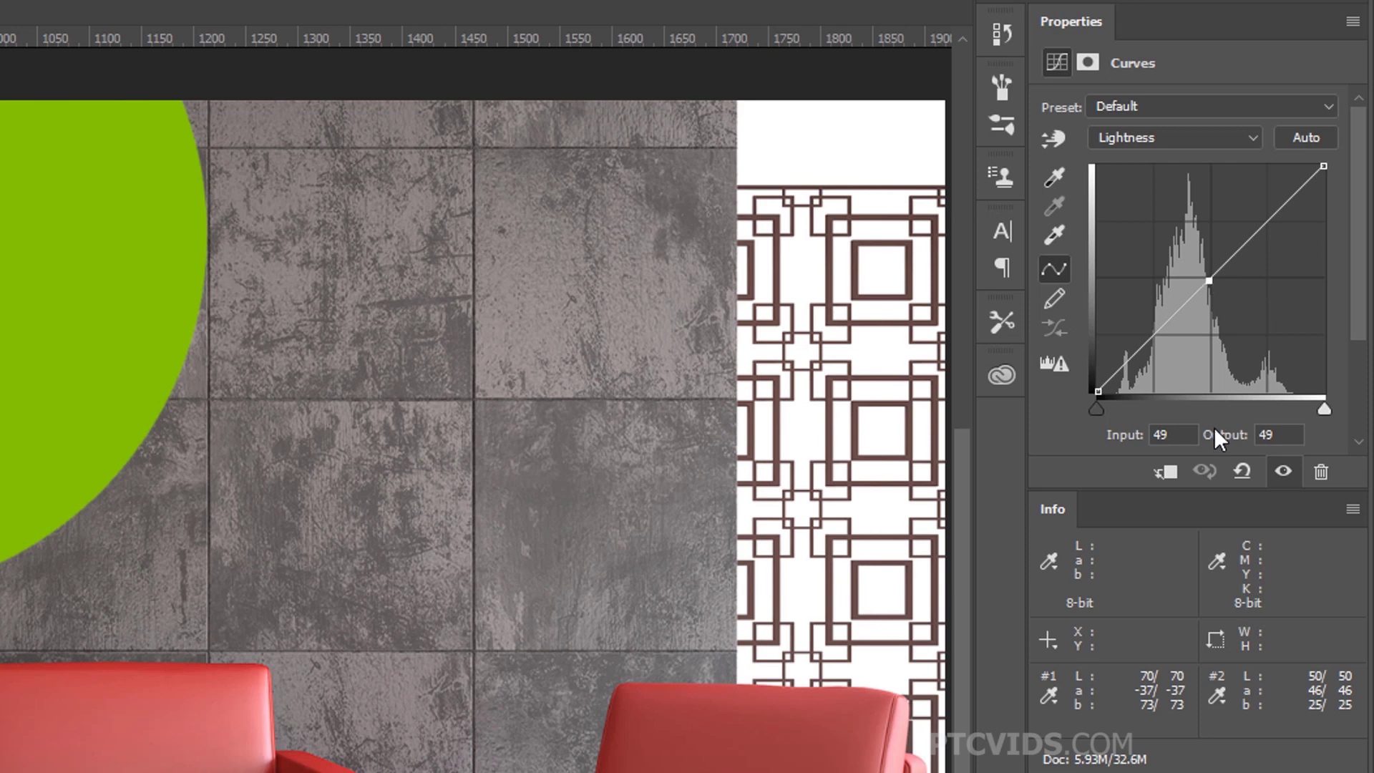
left_click(1261, 434)
double_click(1261, 434)
type("70")
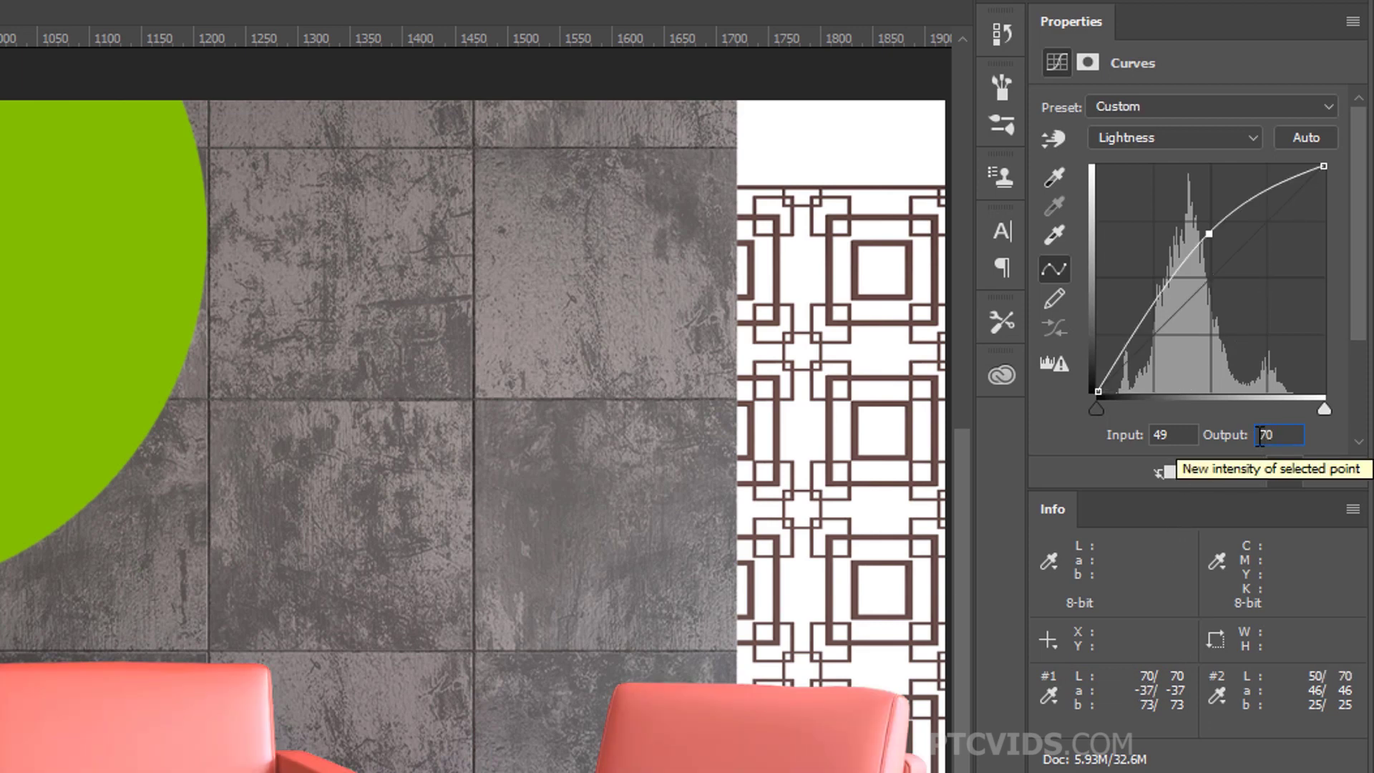
key("Return")
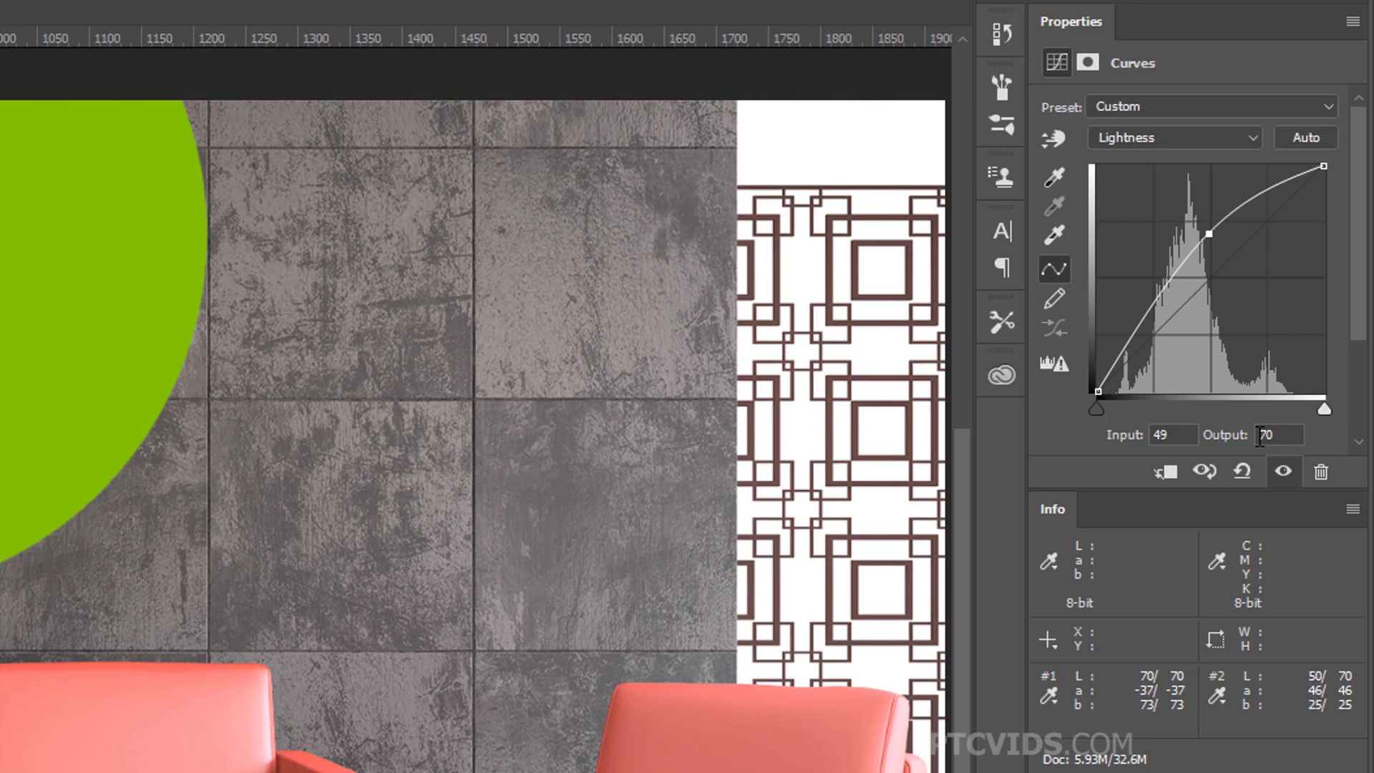
Step: Set the output of the sampled point on the a curve to -37
left_click(1124, 136)
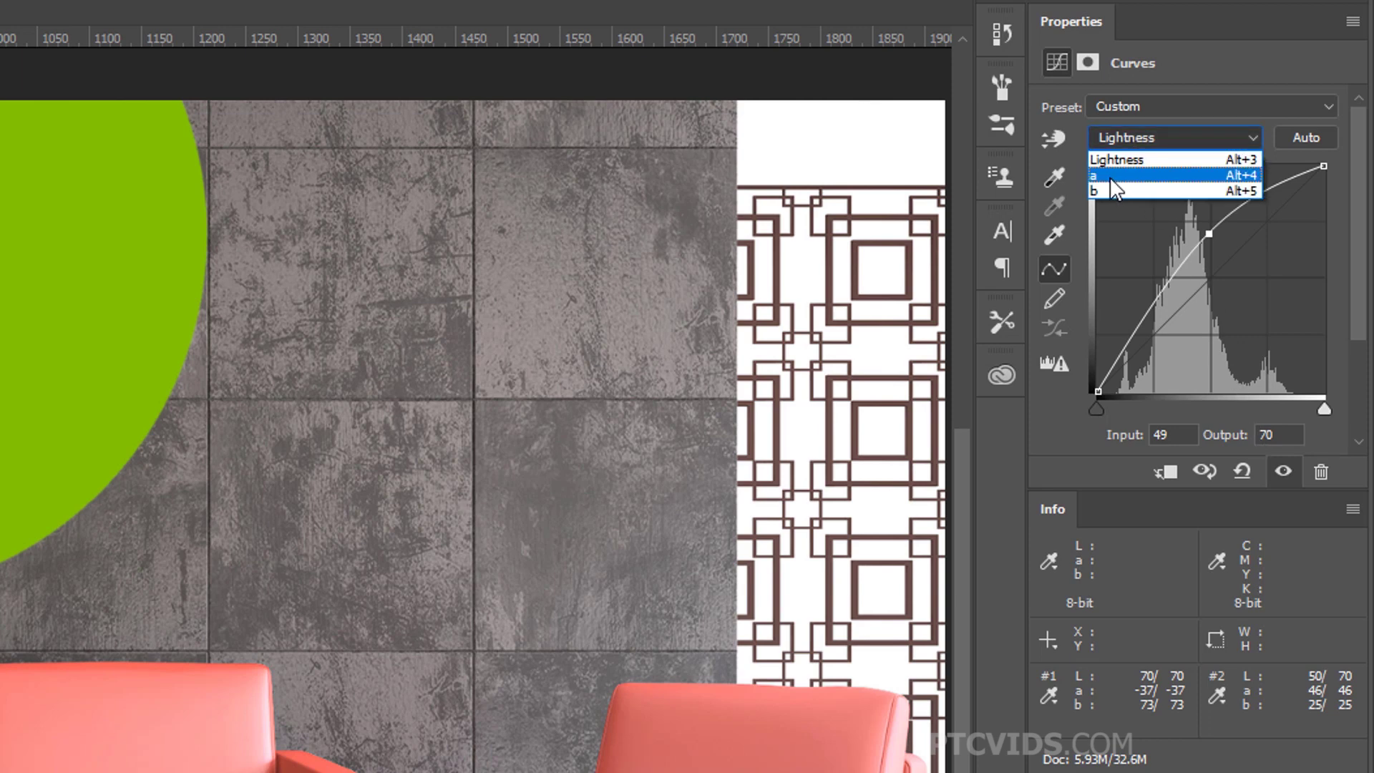
left_click(1110, 177)
left_click(1252, 239)
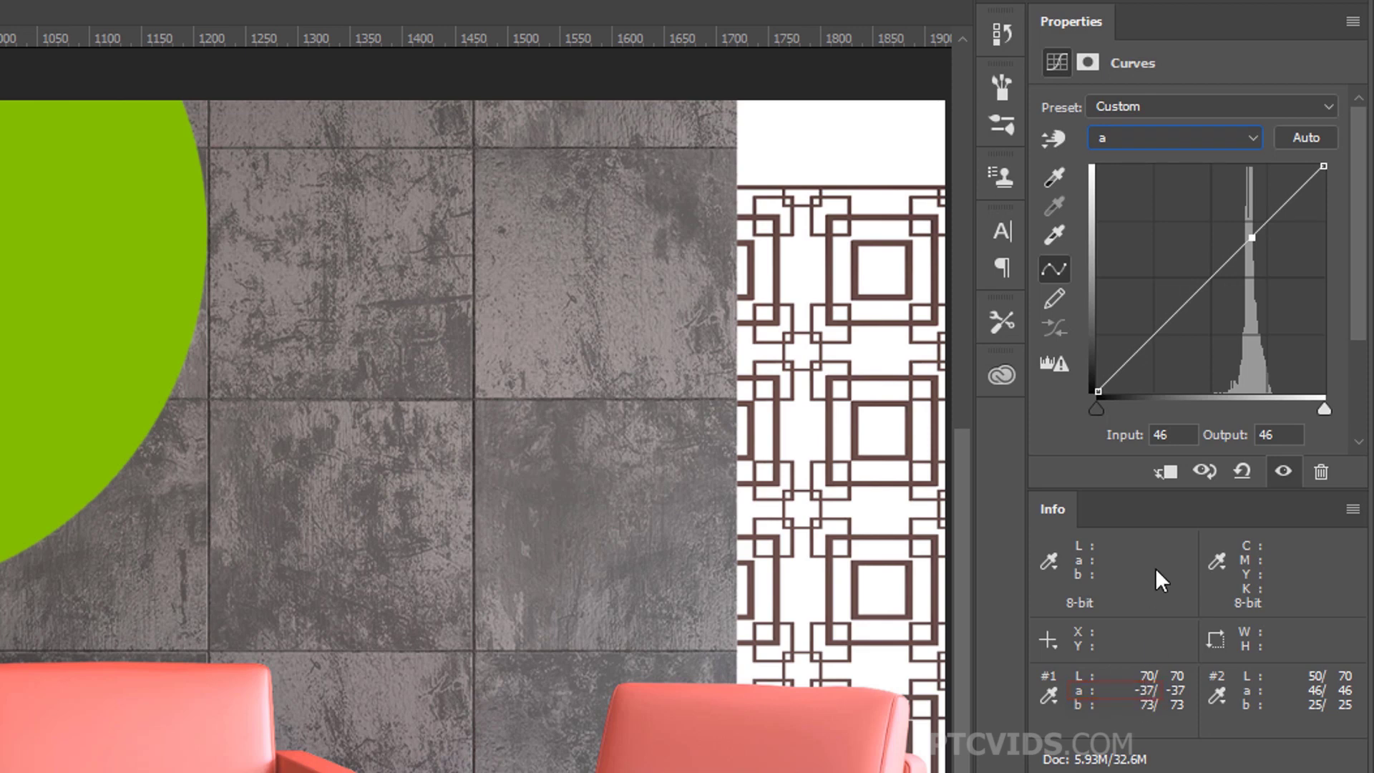
left_click(1274, 435)
type("-37")
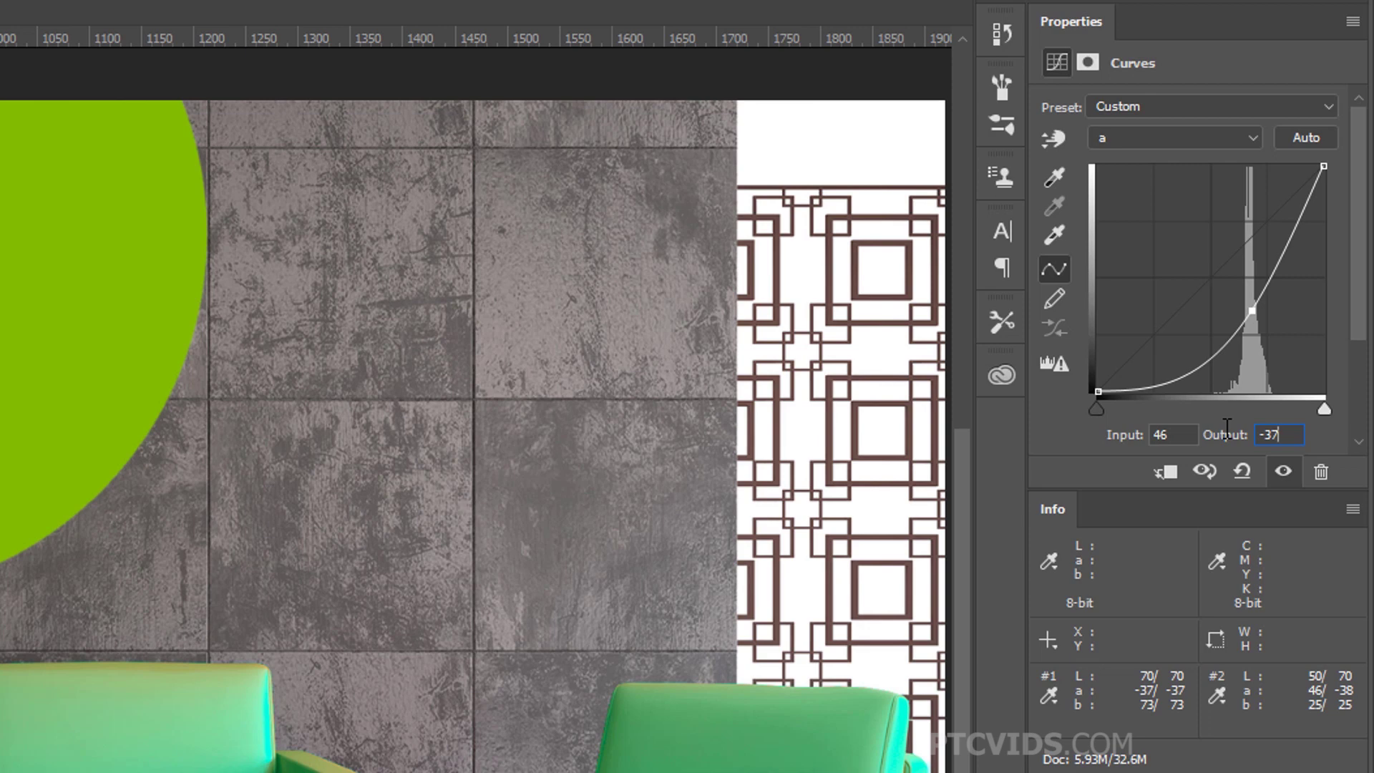
key("Return")
Step: Set the output of the sampled point on the b curve to 73
left_click(1125, 138)
left_click(1121, 181)
key("Down")
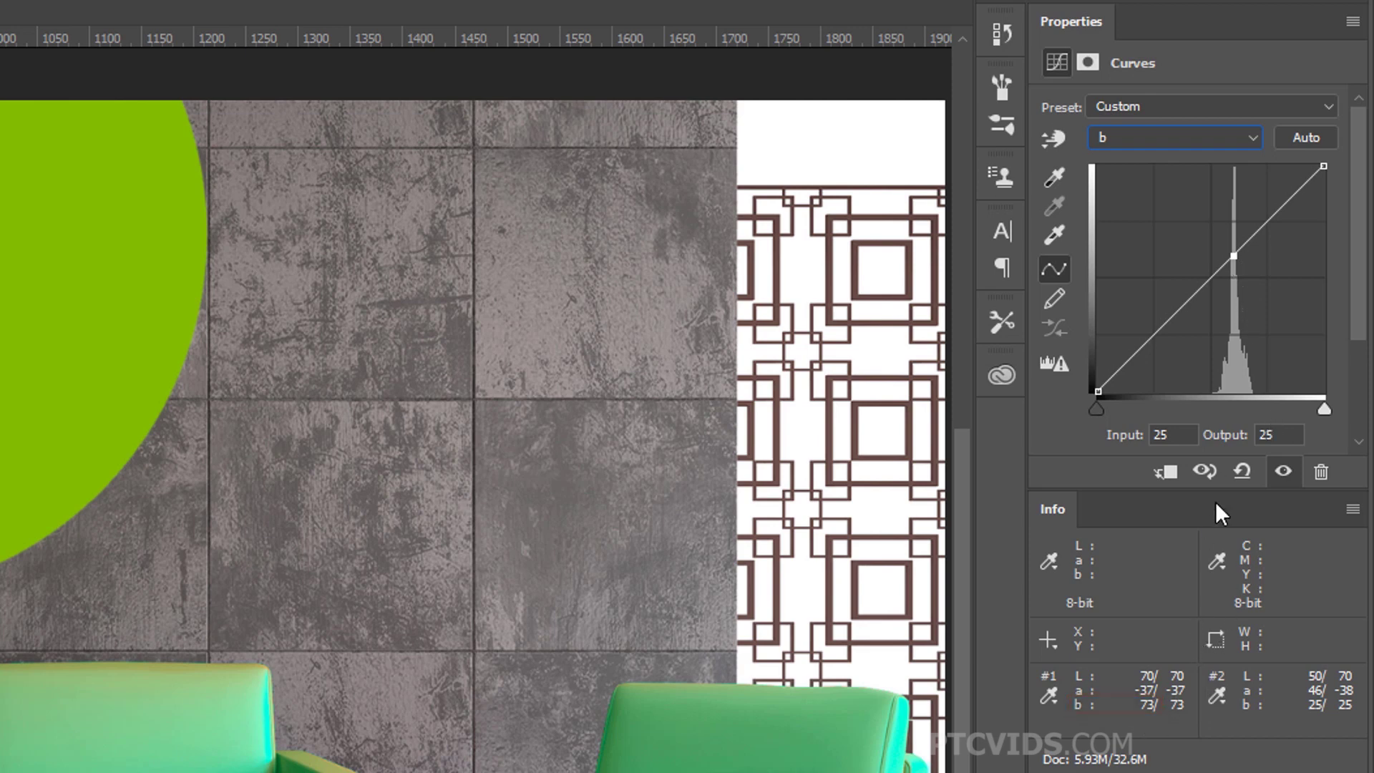
left_click(1274, 435)
type("73")
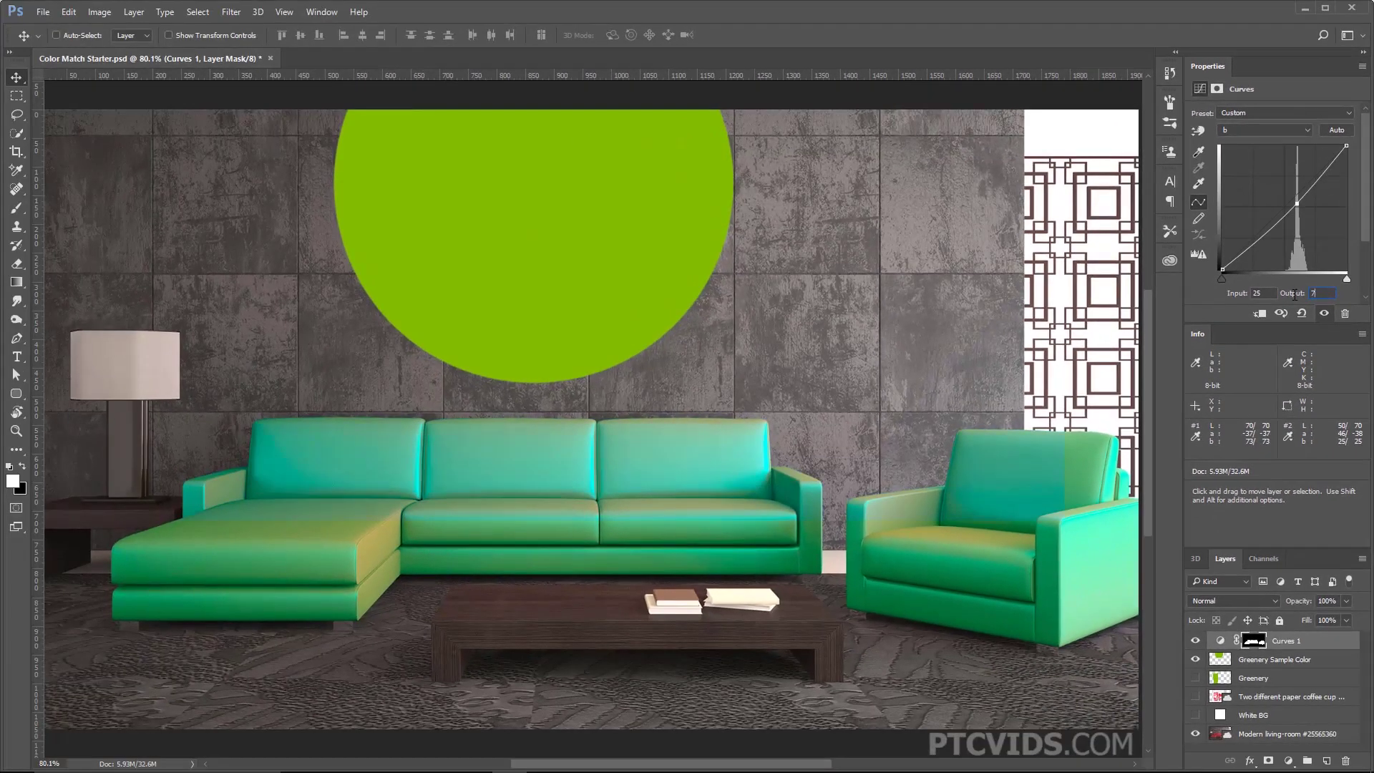
key("Return")
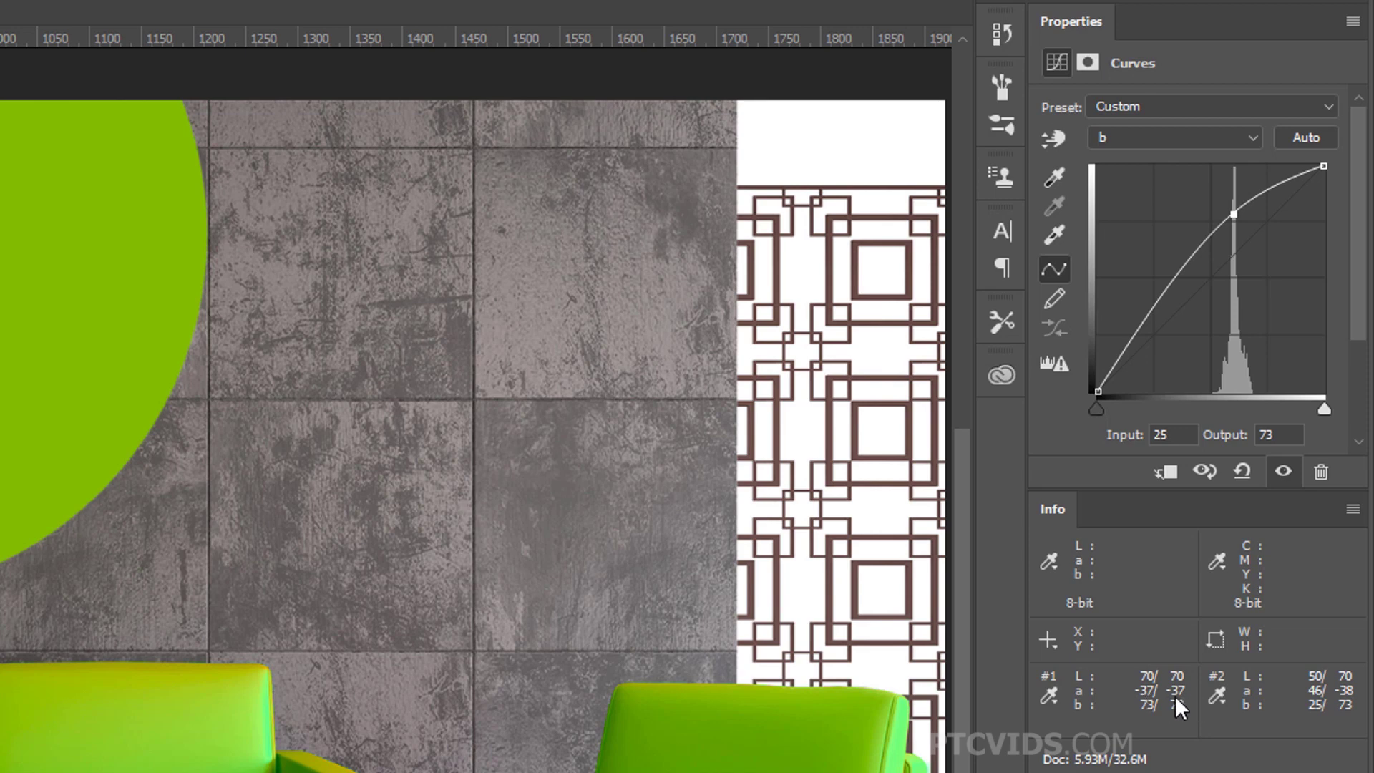
Step: Return to the a curve and adjust its sampled point's output to -36
left_click(1136, 136)
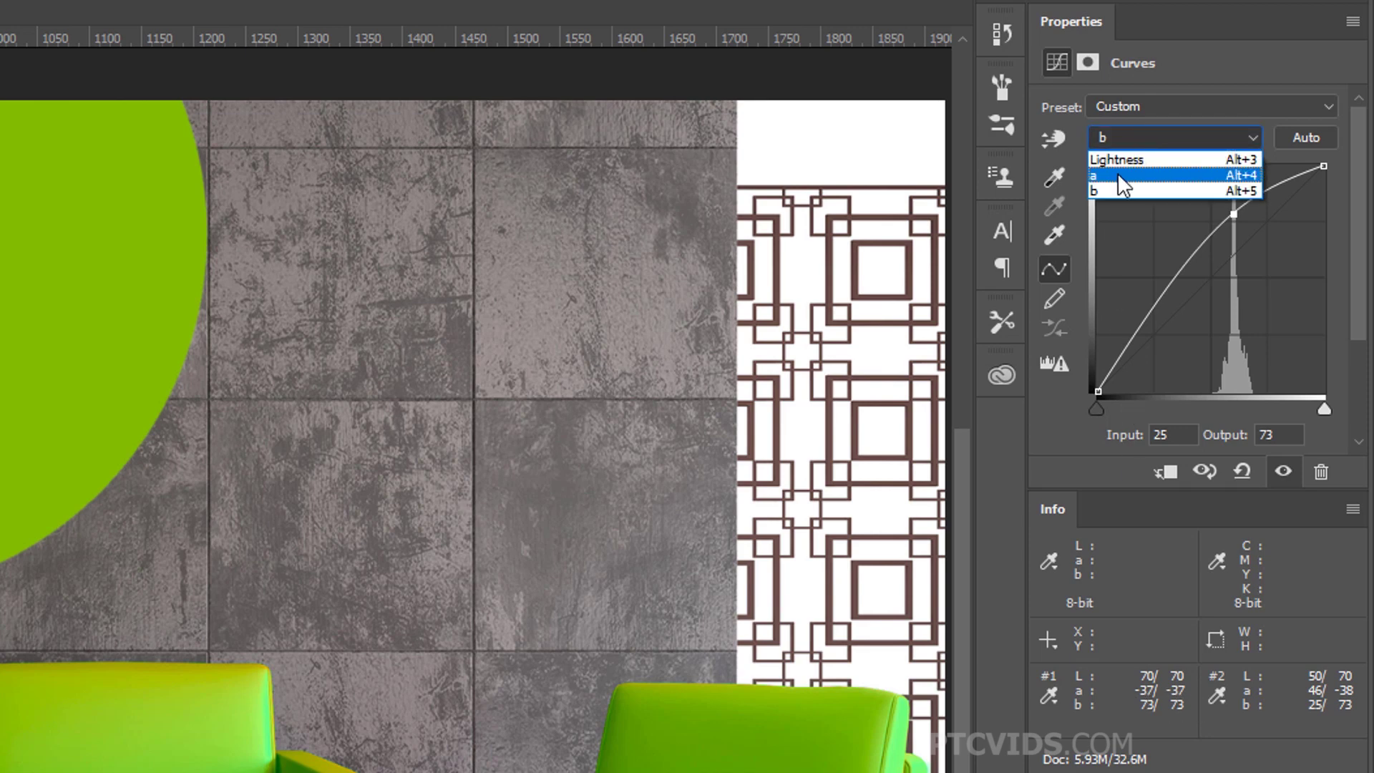
left_click(1131, 192)
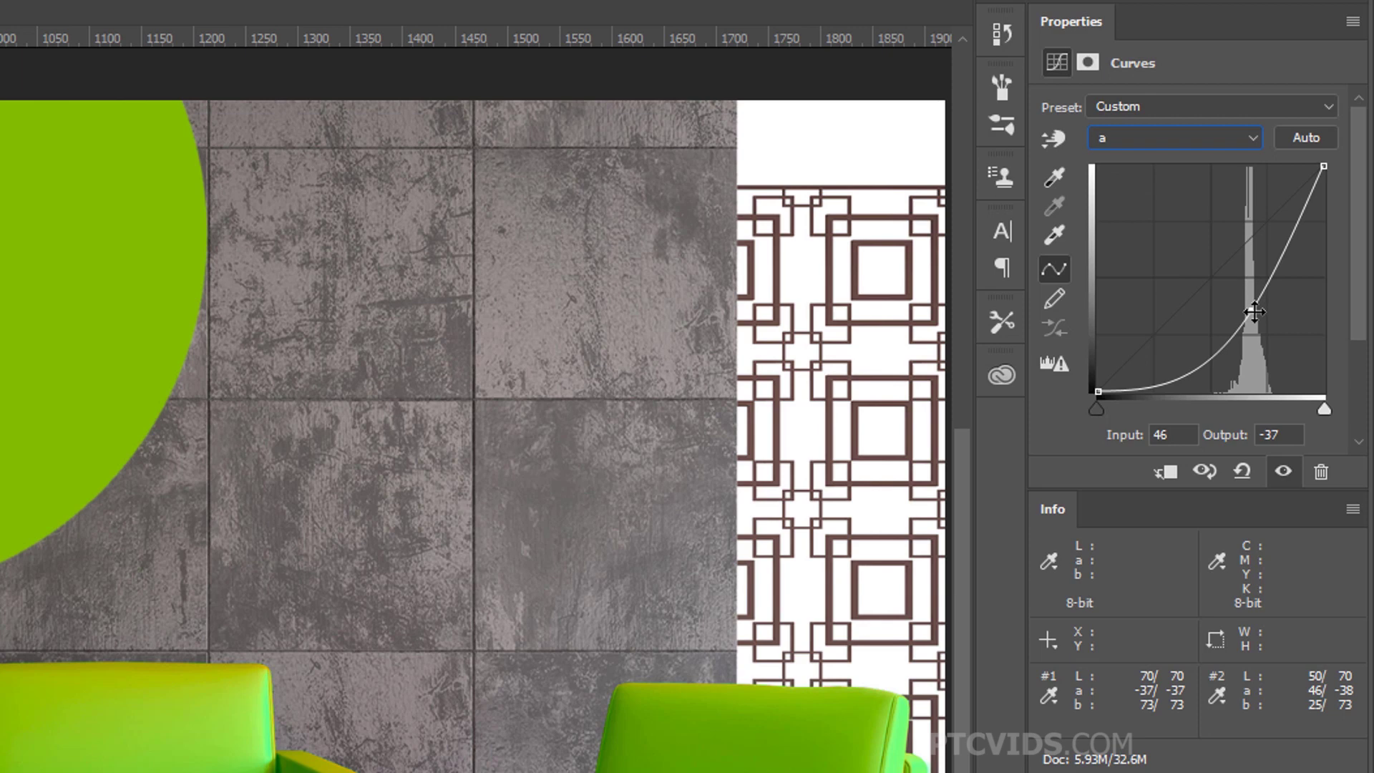
left_click(1281, 438)
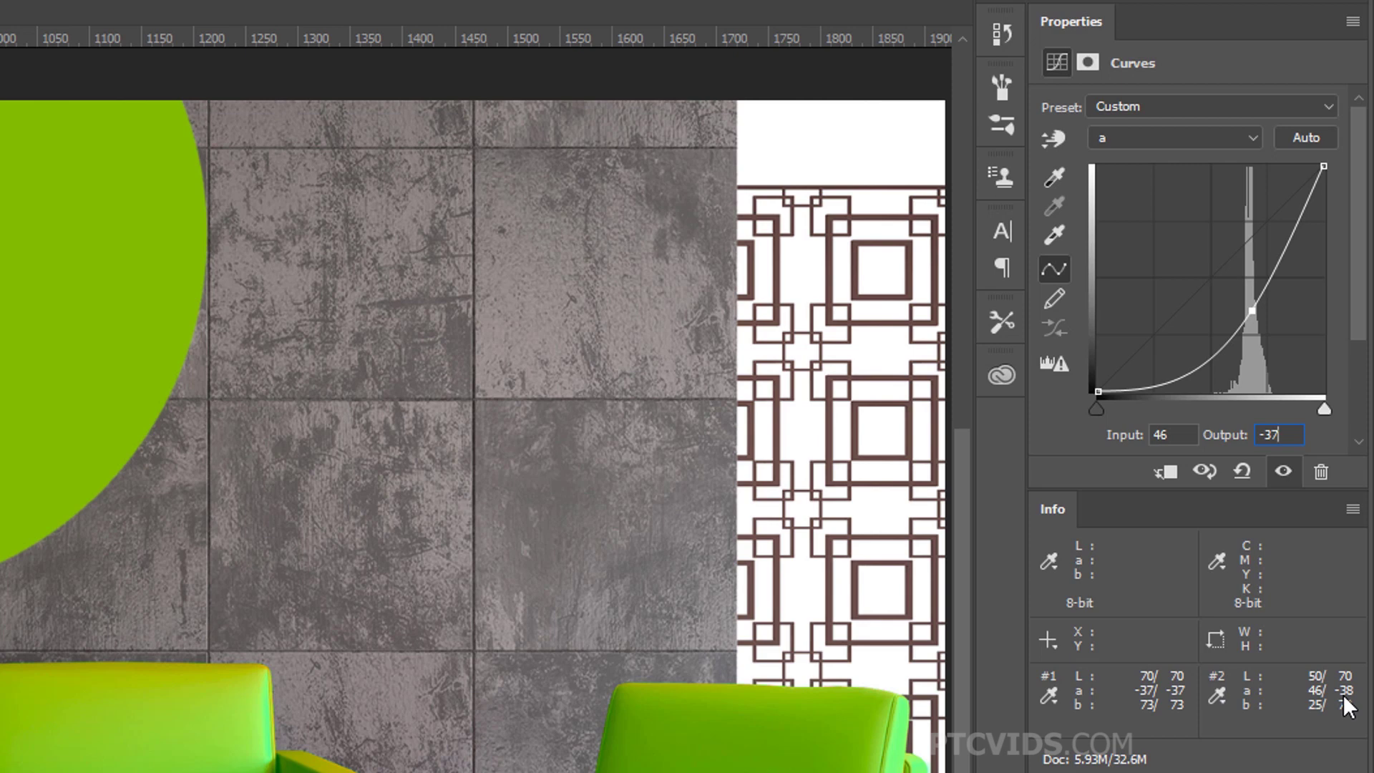
key("Return")
key("Up")
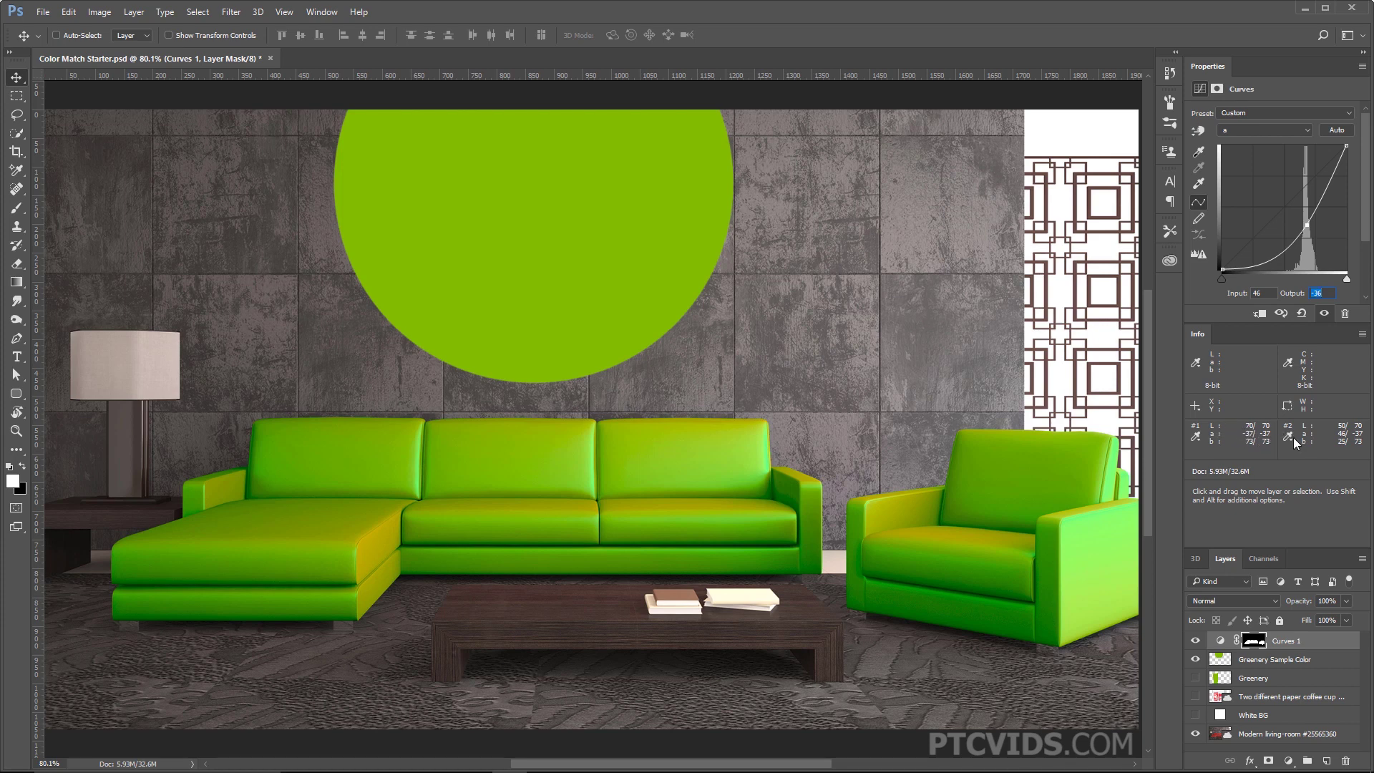
key("Return")
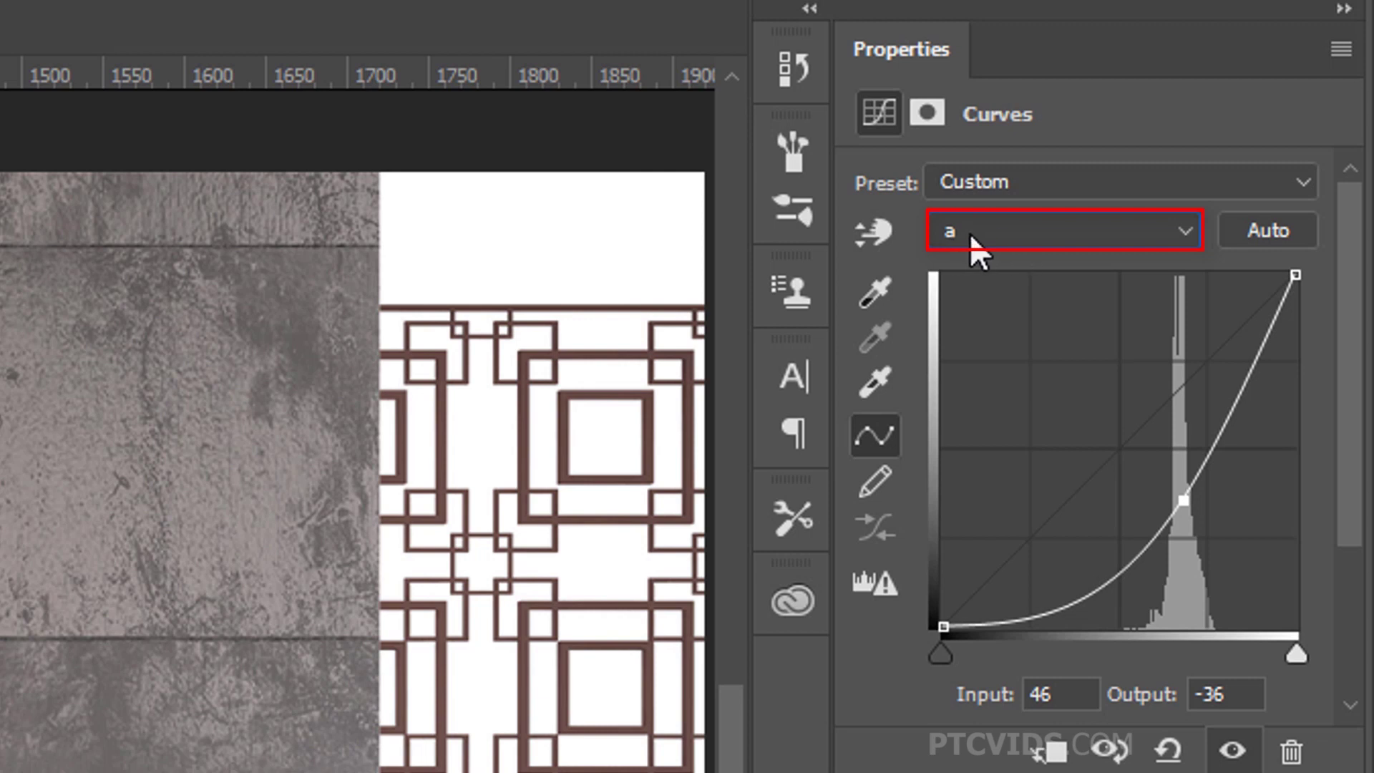
Step: Lower the highlight end point of the a curve to an output of 0, keeping its input at 127
left_click(1296, 272)
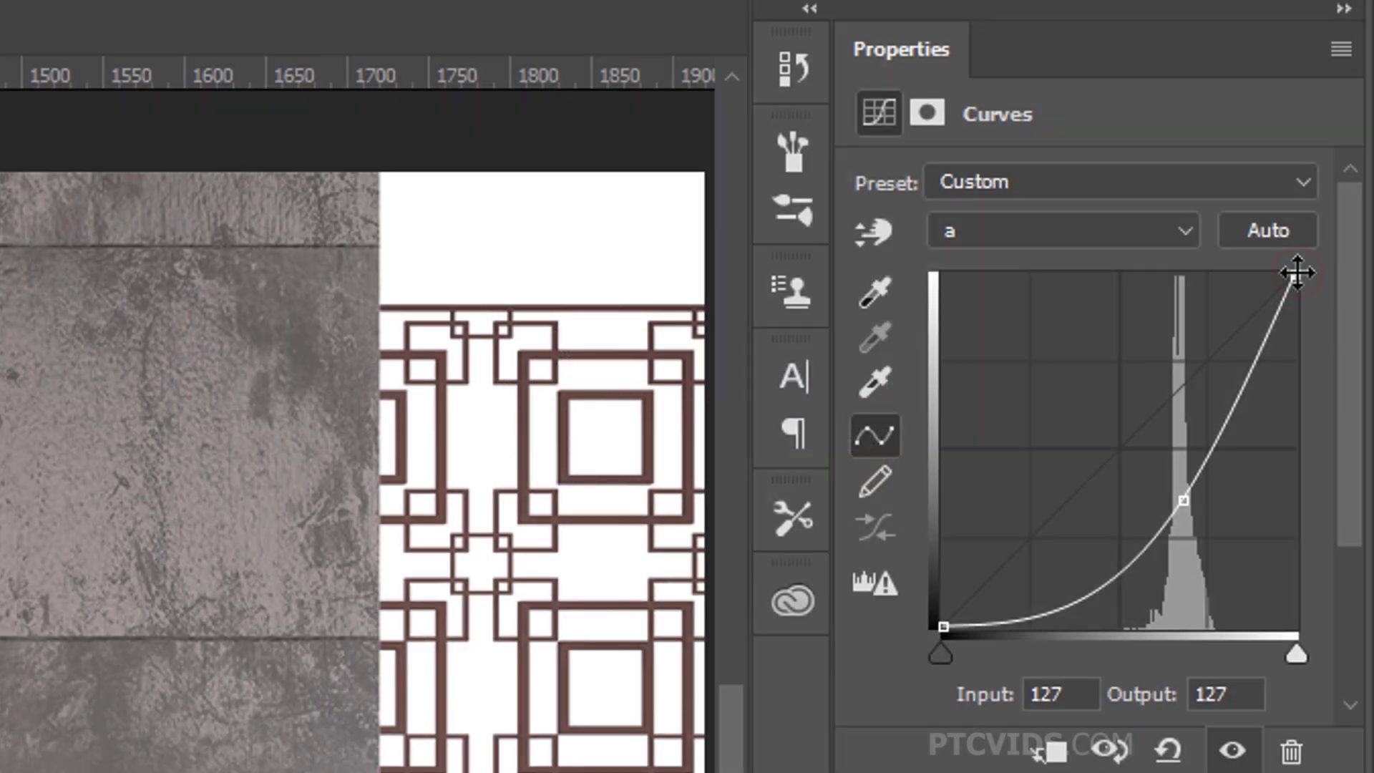
left_click_drag(1297, 273, 1334, 455)
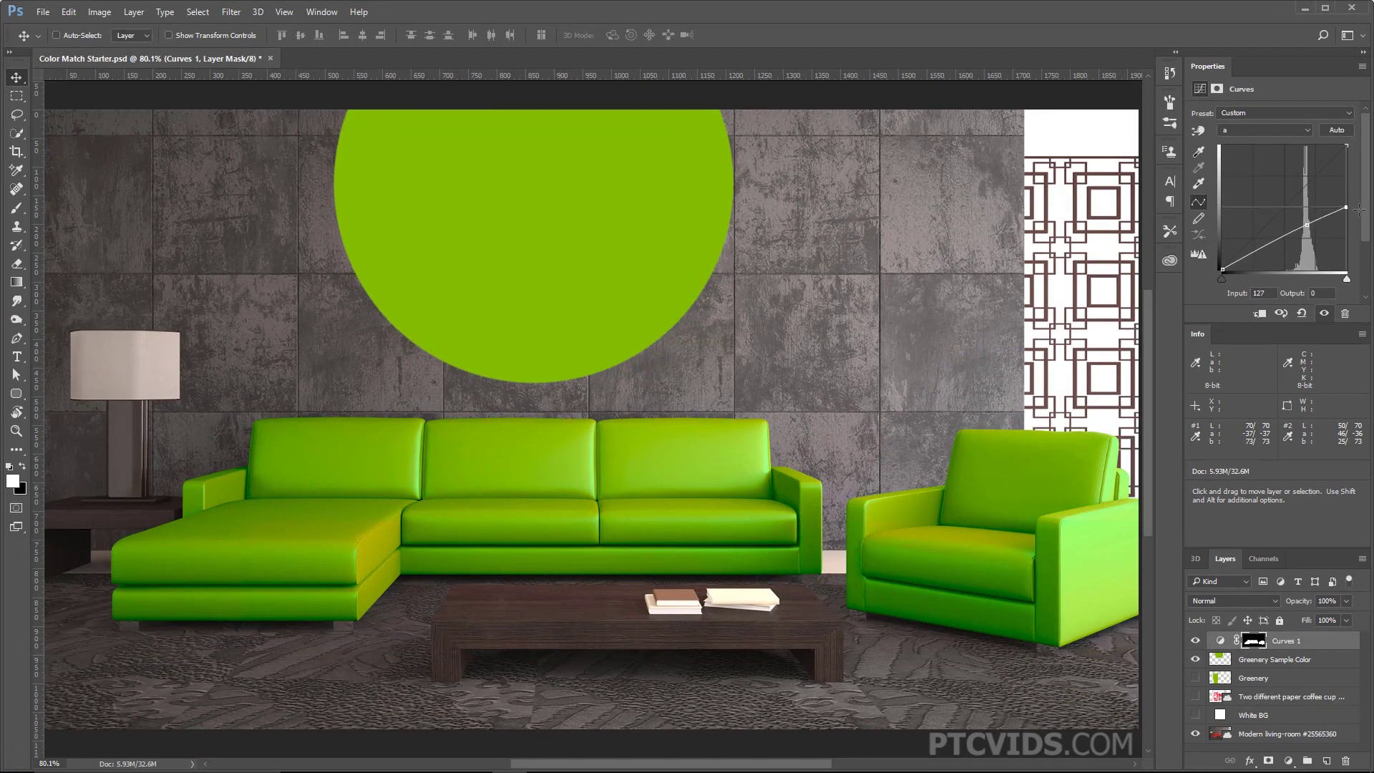
Step: Lower the a curve's highlight end point to an output of -54 and move the Curves 1 layer below Greenery Sample Color
left_click_drag(1359, 209, 1357, 233)
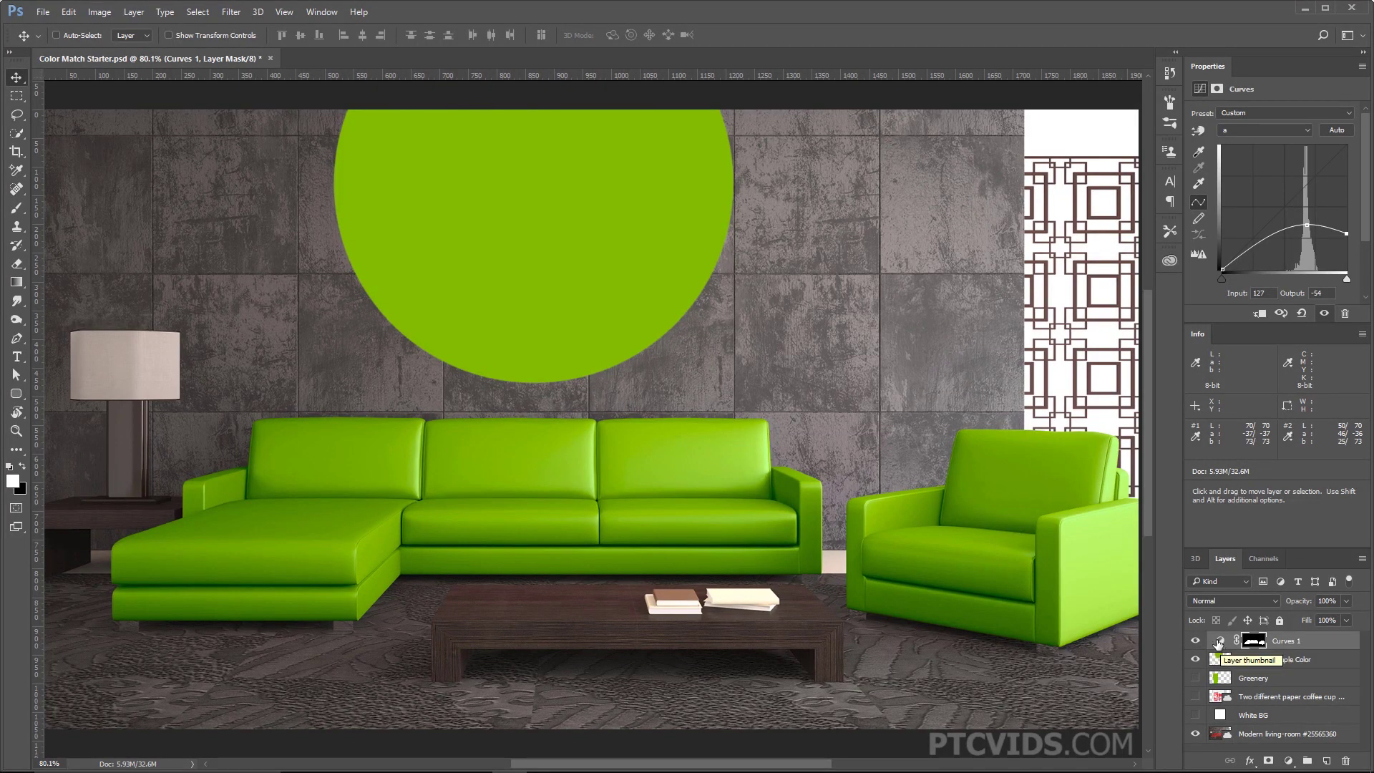
left_click_drag(1219, 641, 1220, 665)
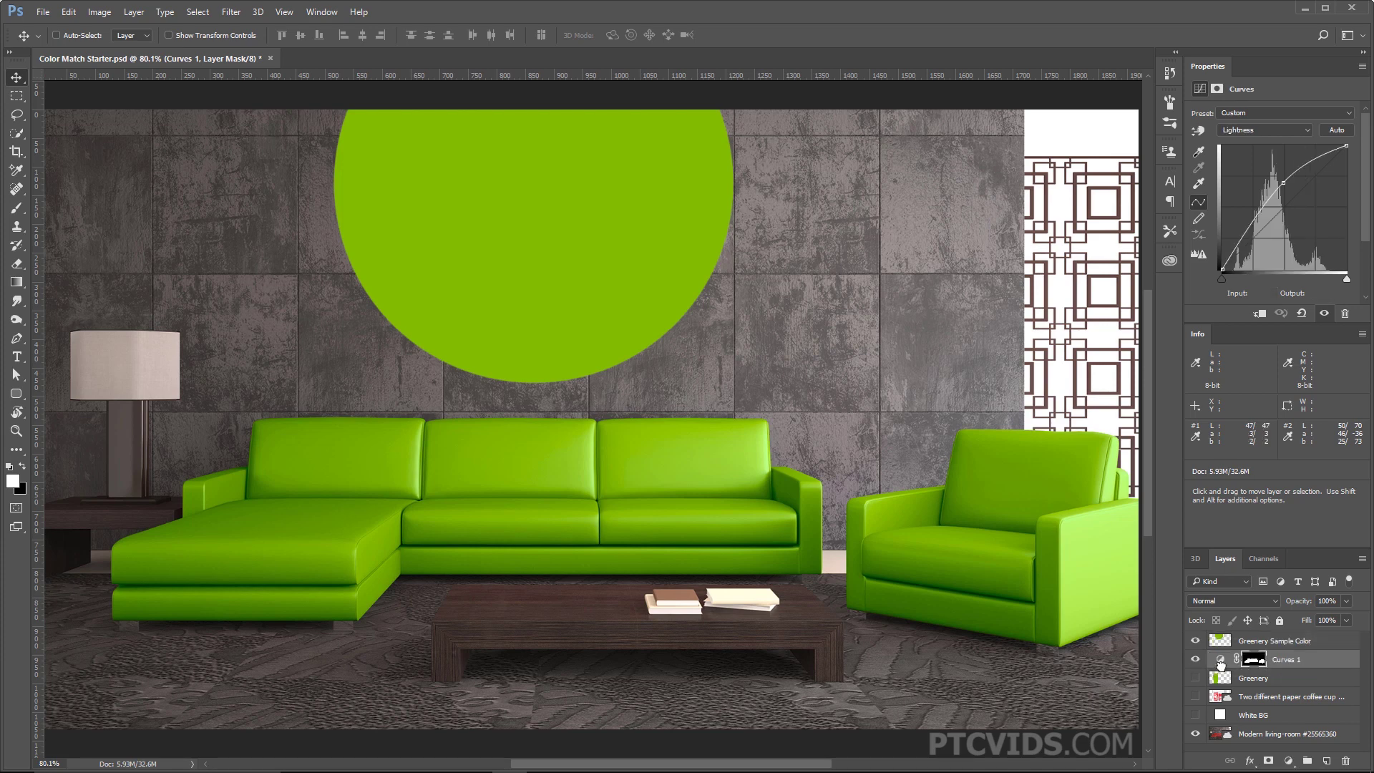
Step: Move the Greenery Sample Color circle down to overlap the back of the sofa, and hide its layer
left_click(1222, 642)
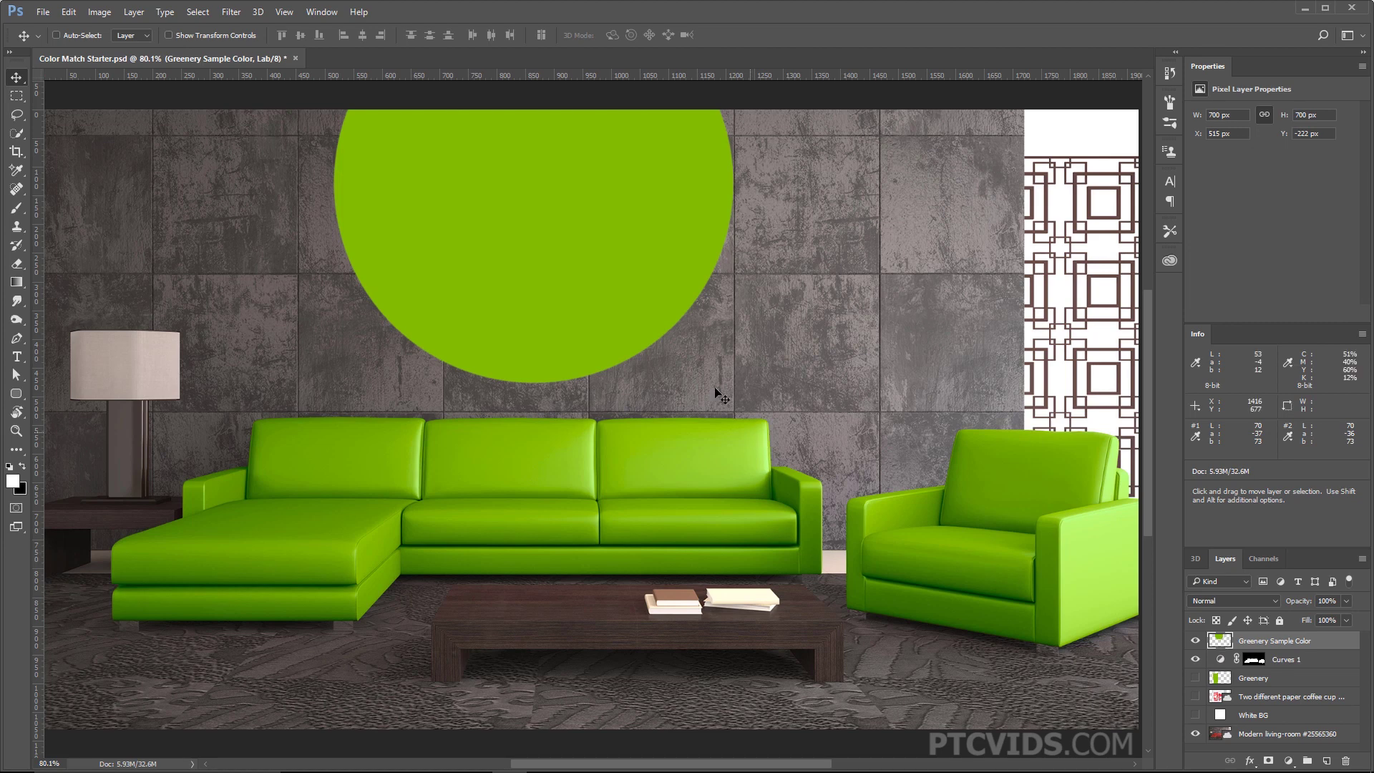
left_click_drag(549, 214, 530, 295)
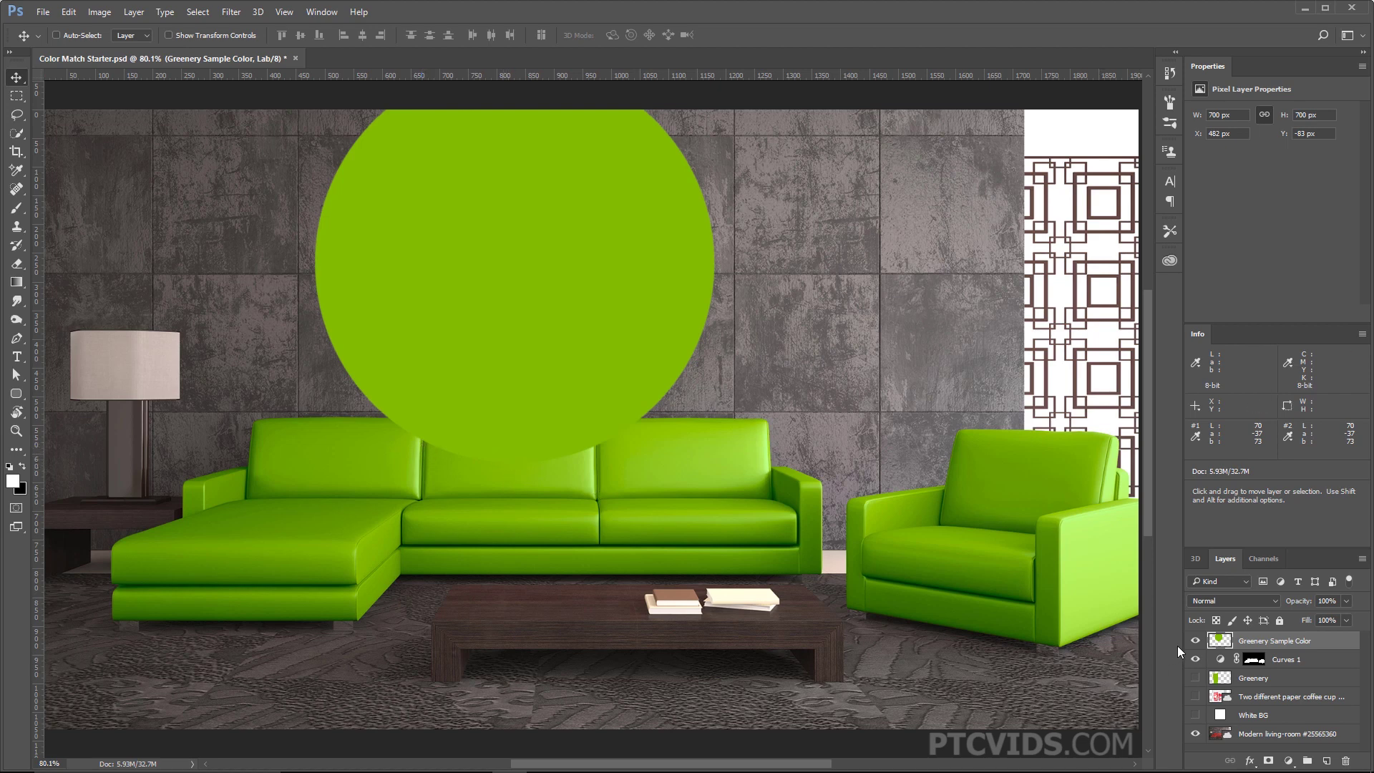
left_click(1194, 641)
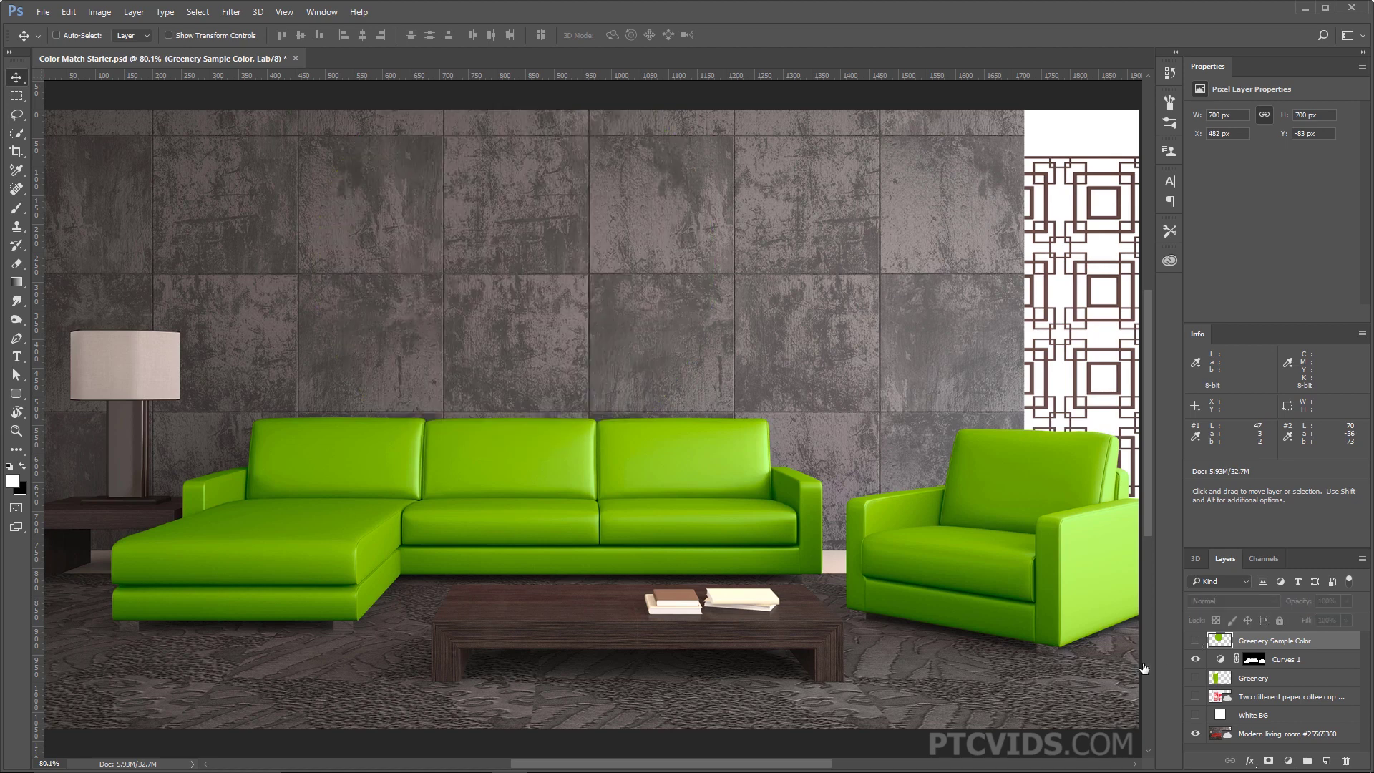
Step: Try to convert the document to RGB Color with its layers merged, and undo the conversion
left_click(100, 12)
mouse_move(107, 30)
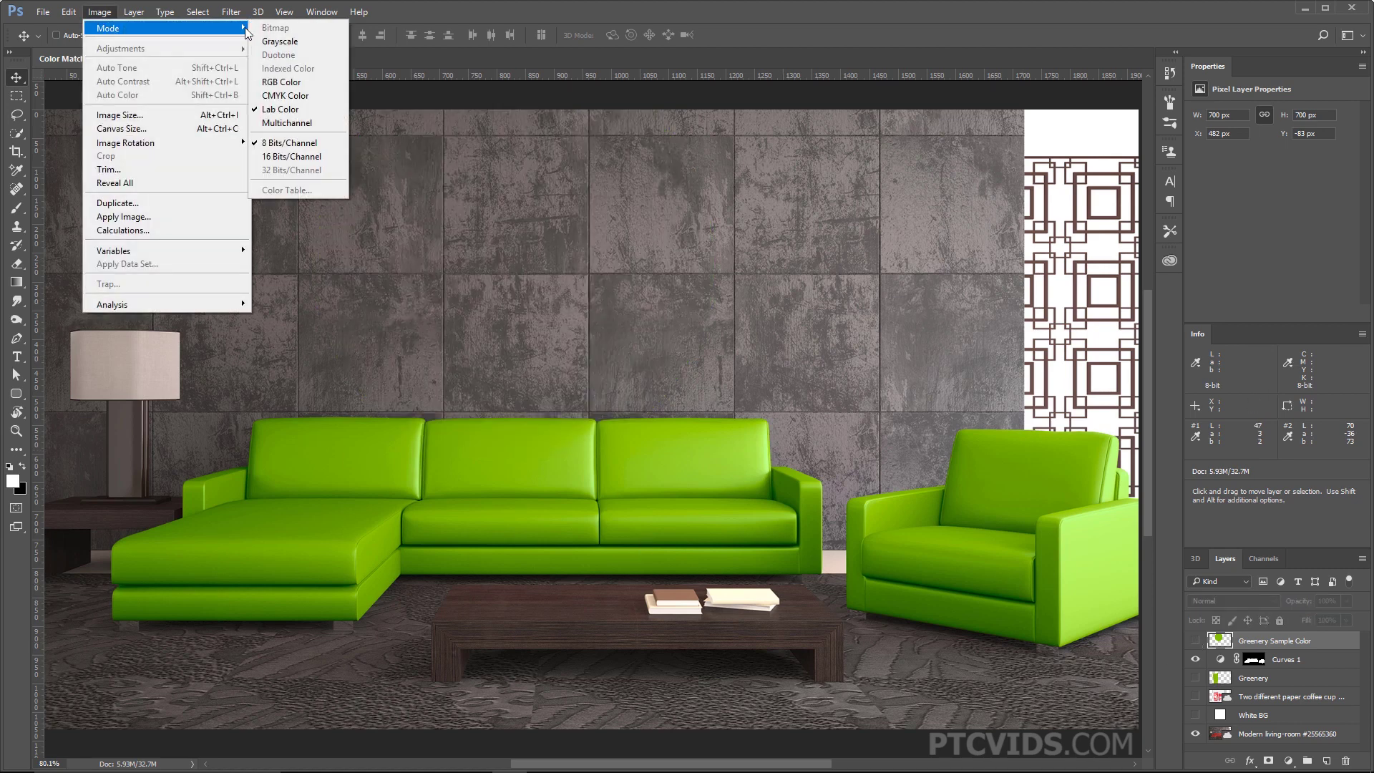
left_click(301, 82)
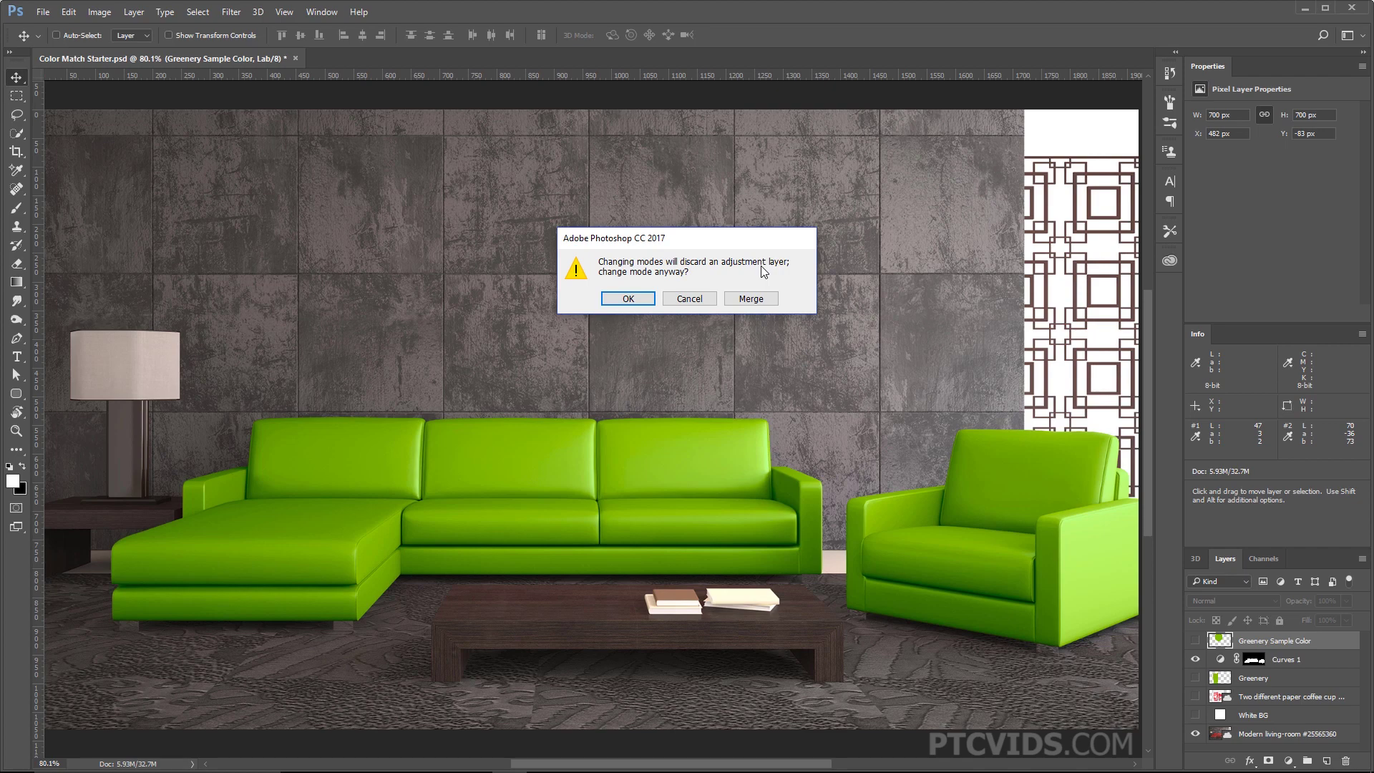
left_click(753, 305)
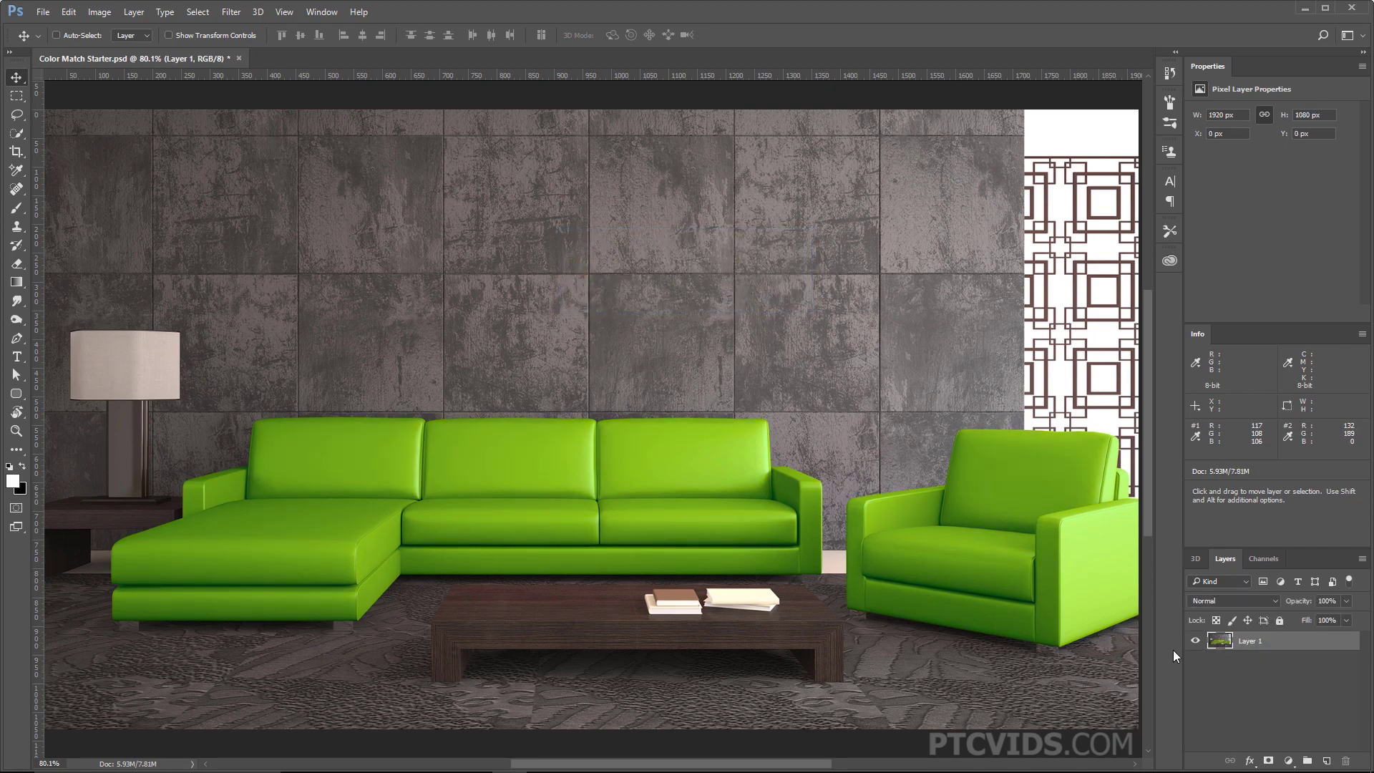
left_click(1197, 646)
key("ctrl")
key("ctrl+alt+z")
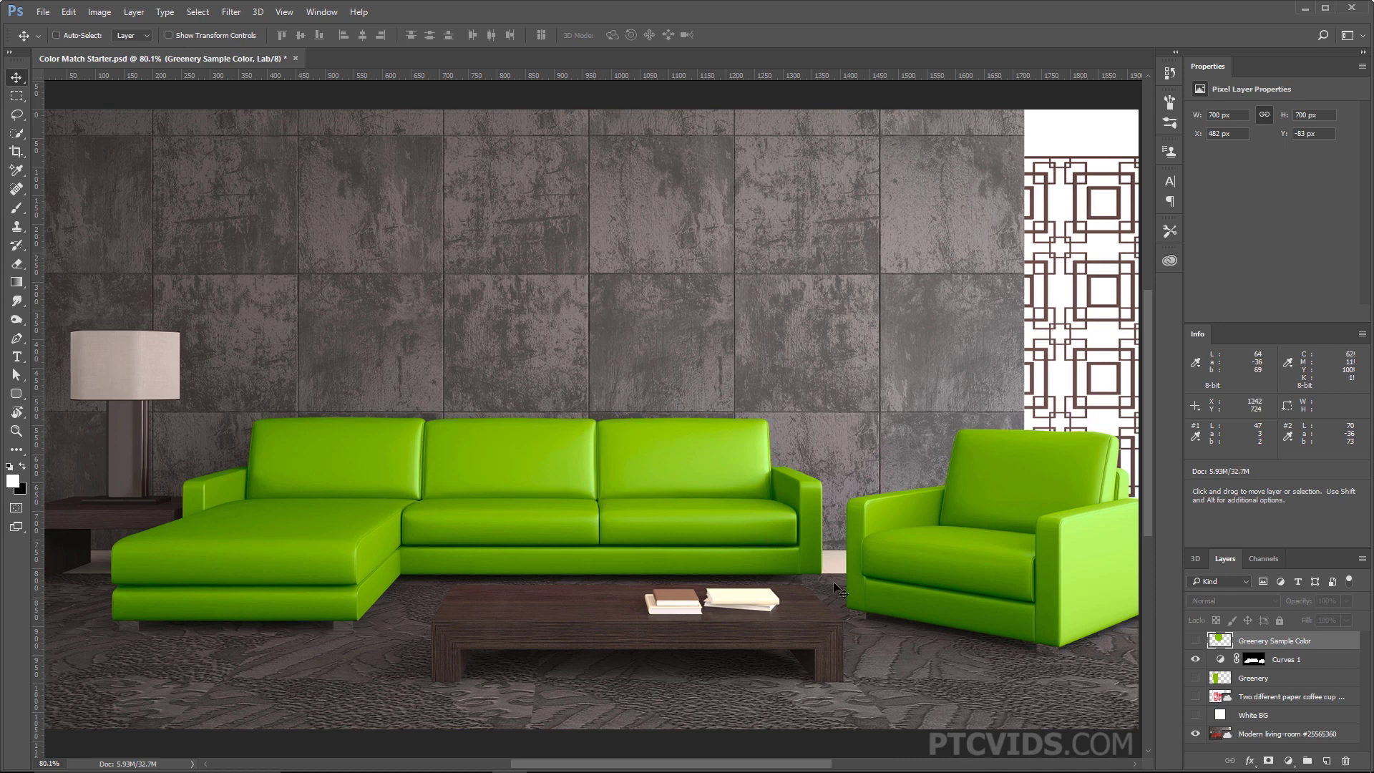
Step: Stamp all visible layers into a new merged layer directly above the Curves 1 adjustment layer
left_click(1296, 663)
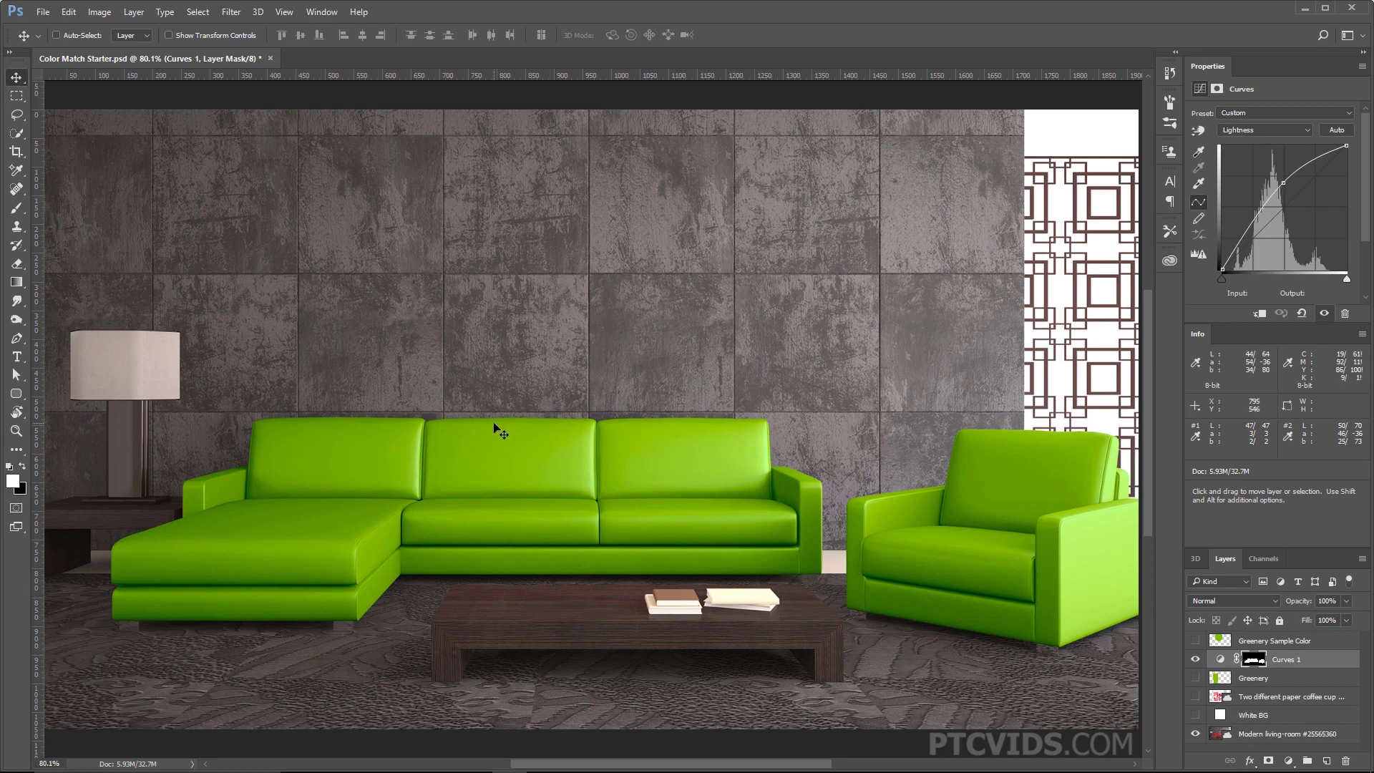
key("ctrl")
key("ctrl+alt")
key("shift")
key("ctrl+alt+shift+e")
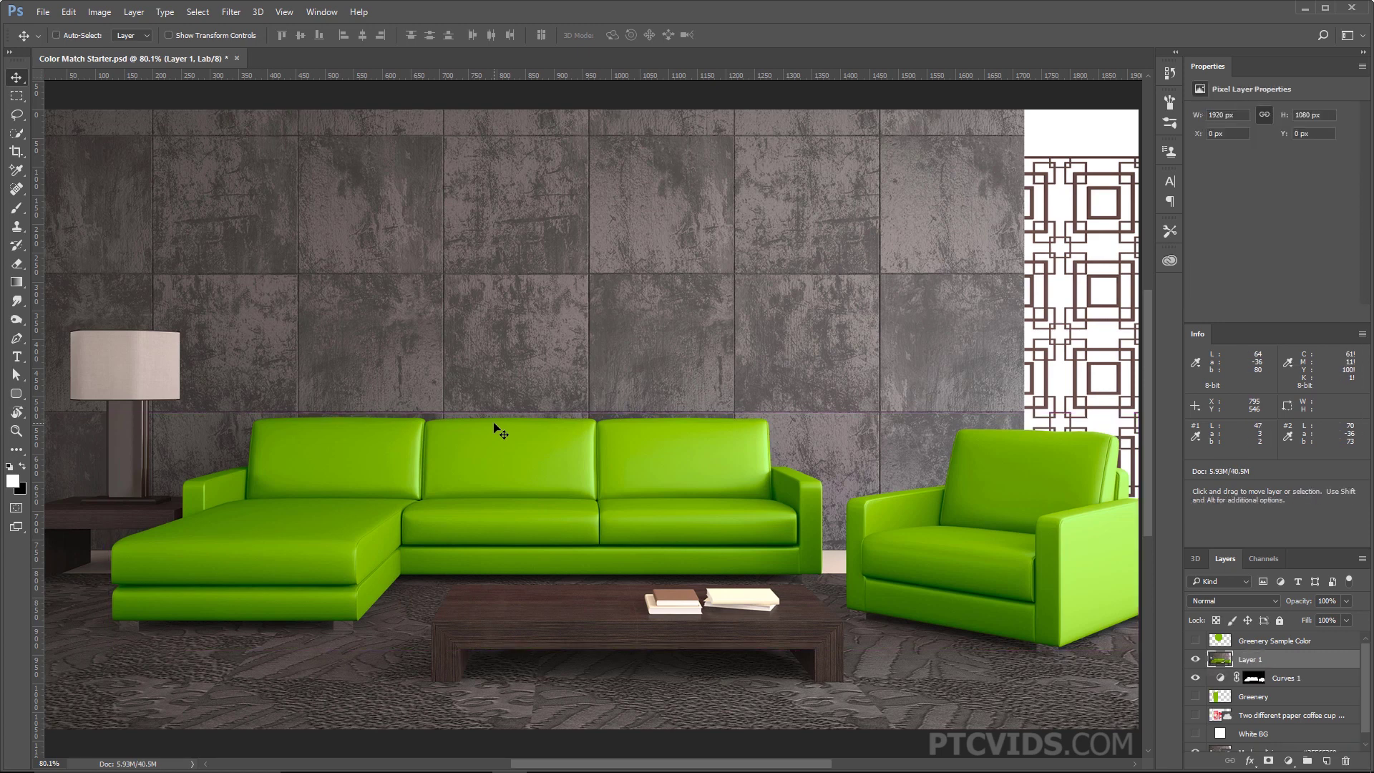
Step: Compare the merged layer with the original furniture colors, and delete the Curves 1 adjustment layer
left_click(1199, 661)
left_click(1195, 659)
left_click(1195, 659)
left_click(1196, 659)
scroll(1193, 682, "down", 1)
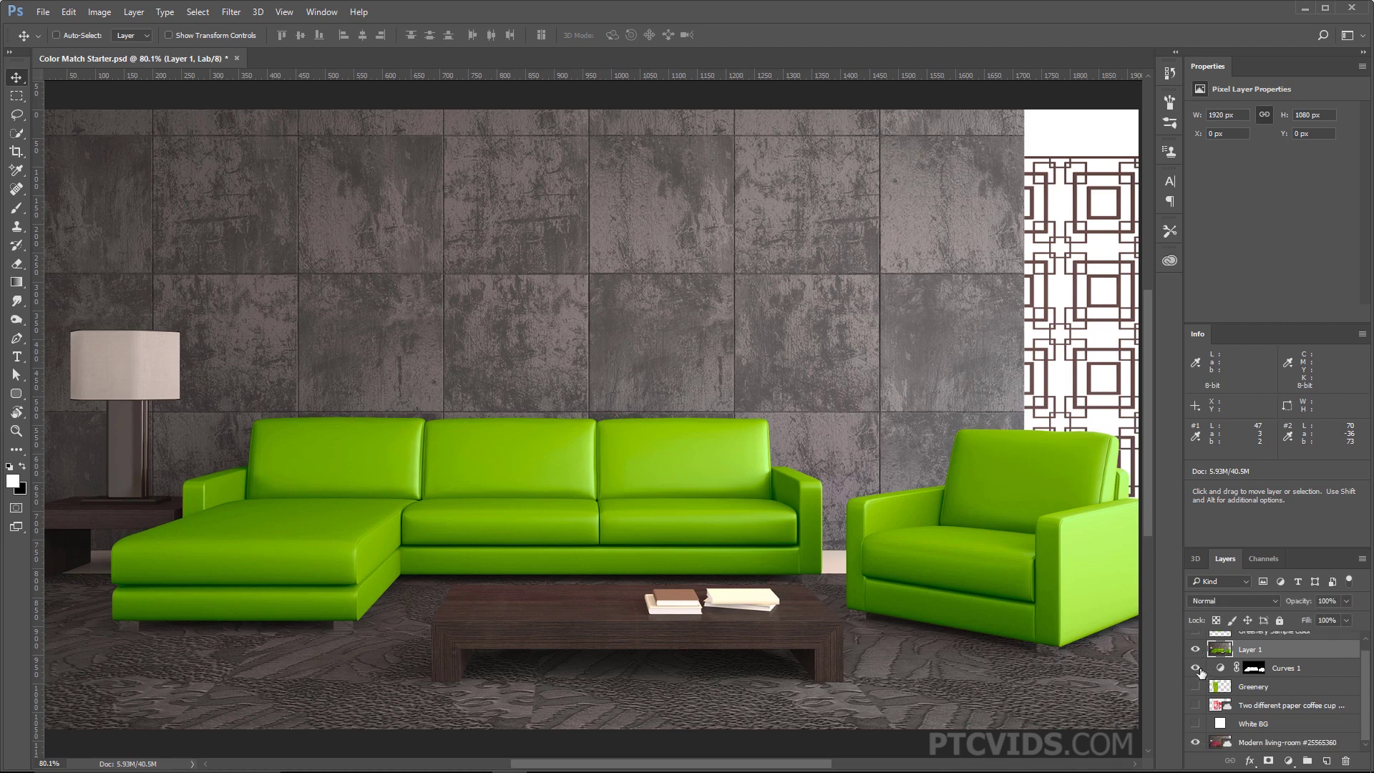
left_click(1195, 669)
left_click(1196, 650)
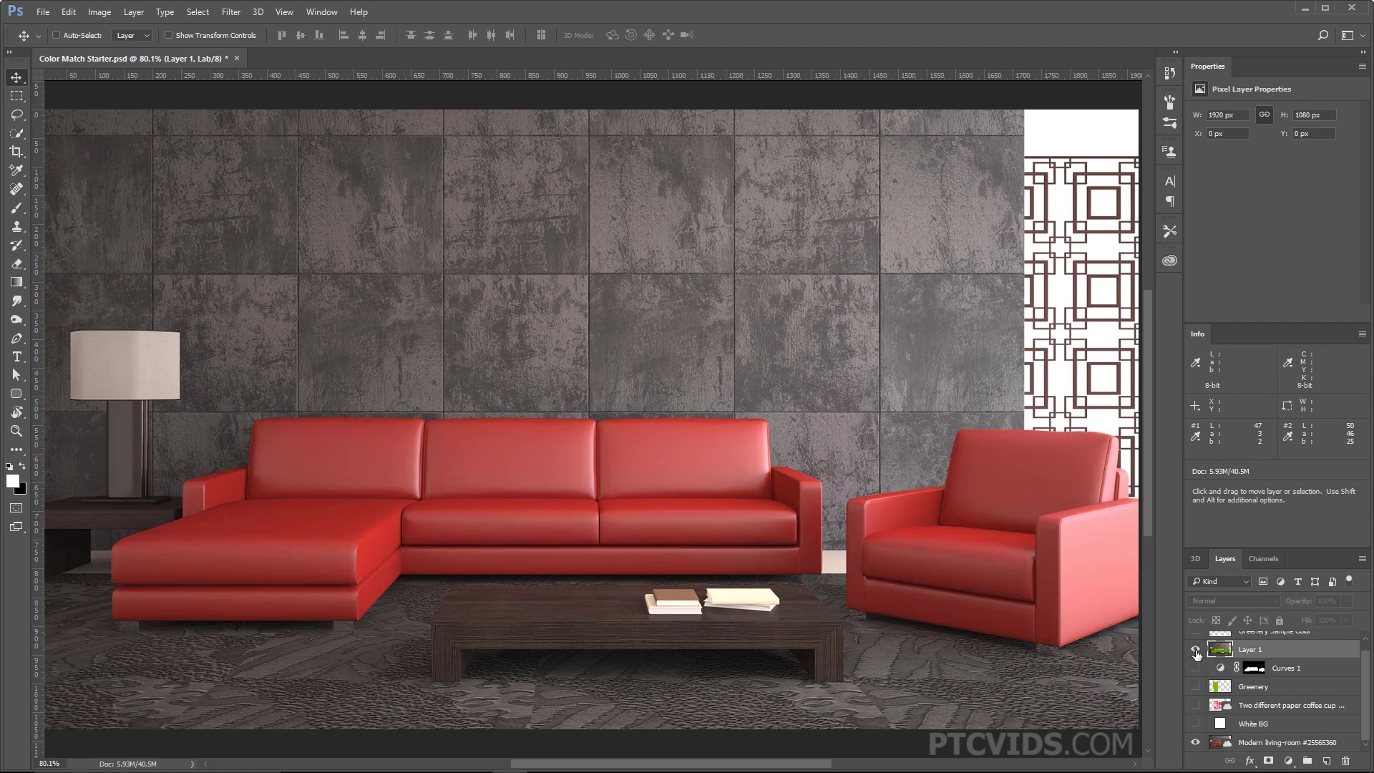
left_click(1195, 649)
left_click_drag(1218, 668, 1345, 760)
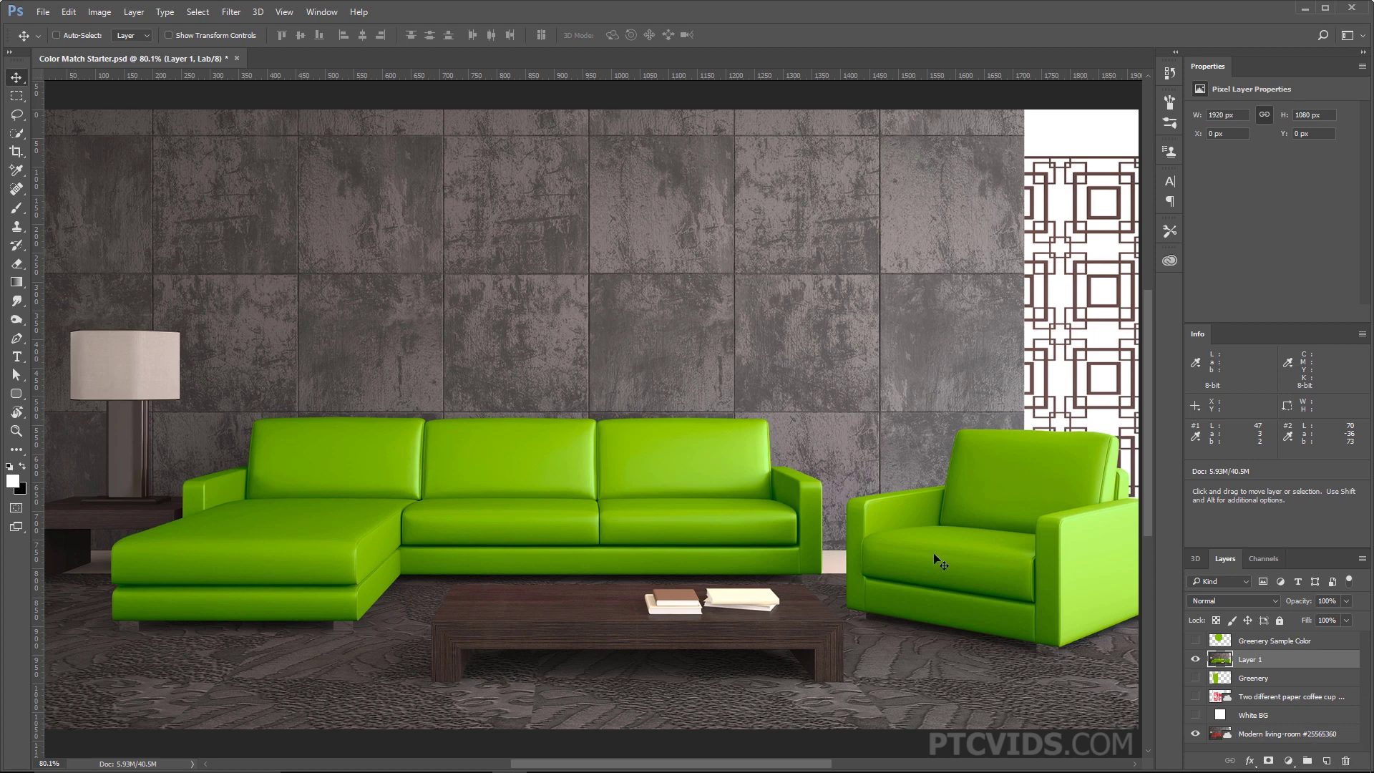
Step: Convert the document to RGB Color without merging the layers or rasterizing the smart objects
left_click(100, 12)
mouse_move(111, 31)
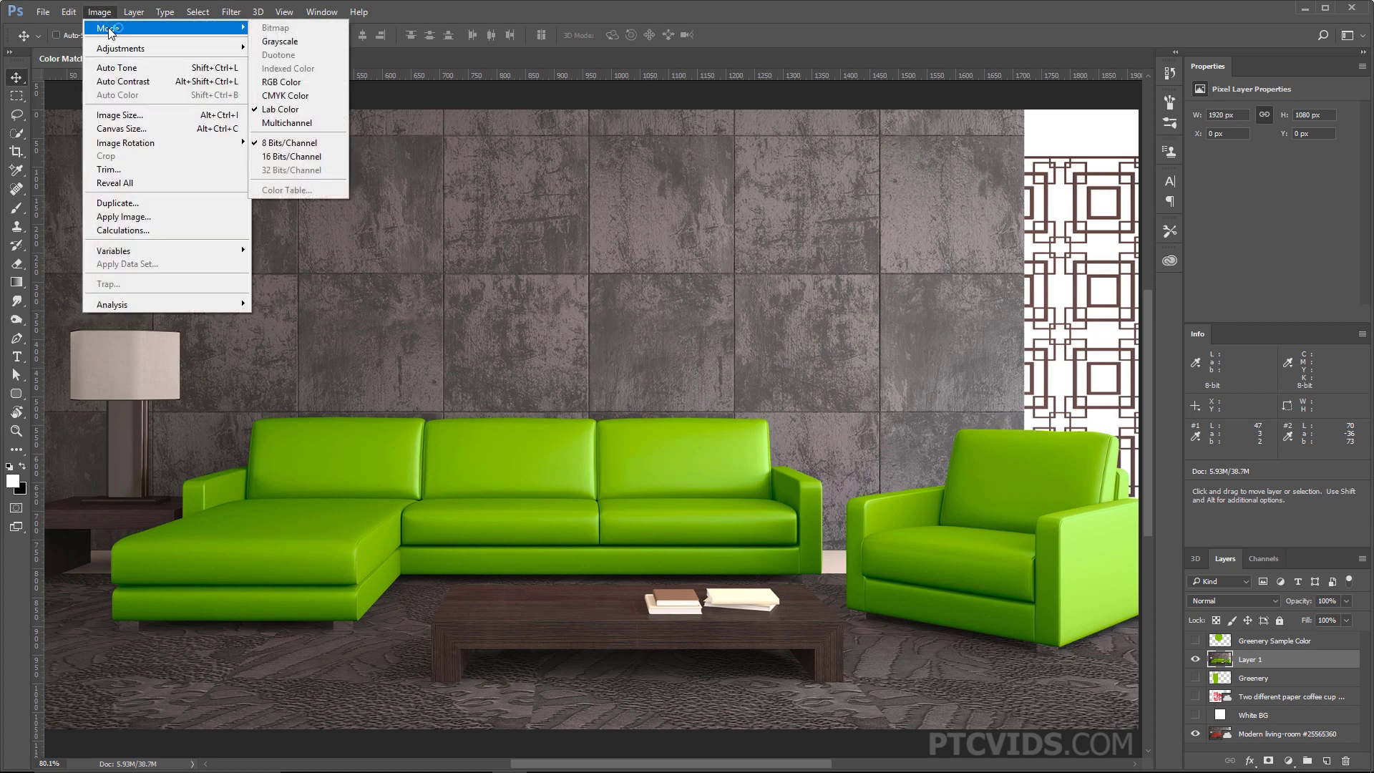
left_click(295, 81)
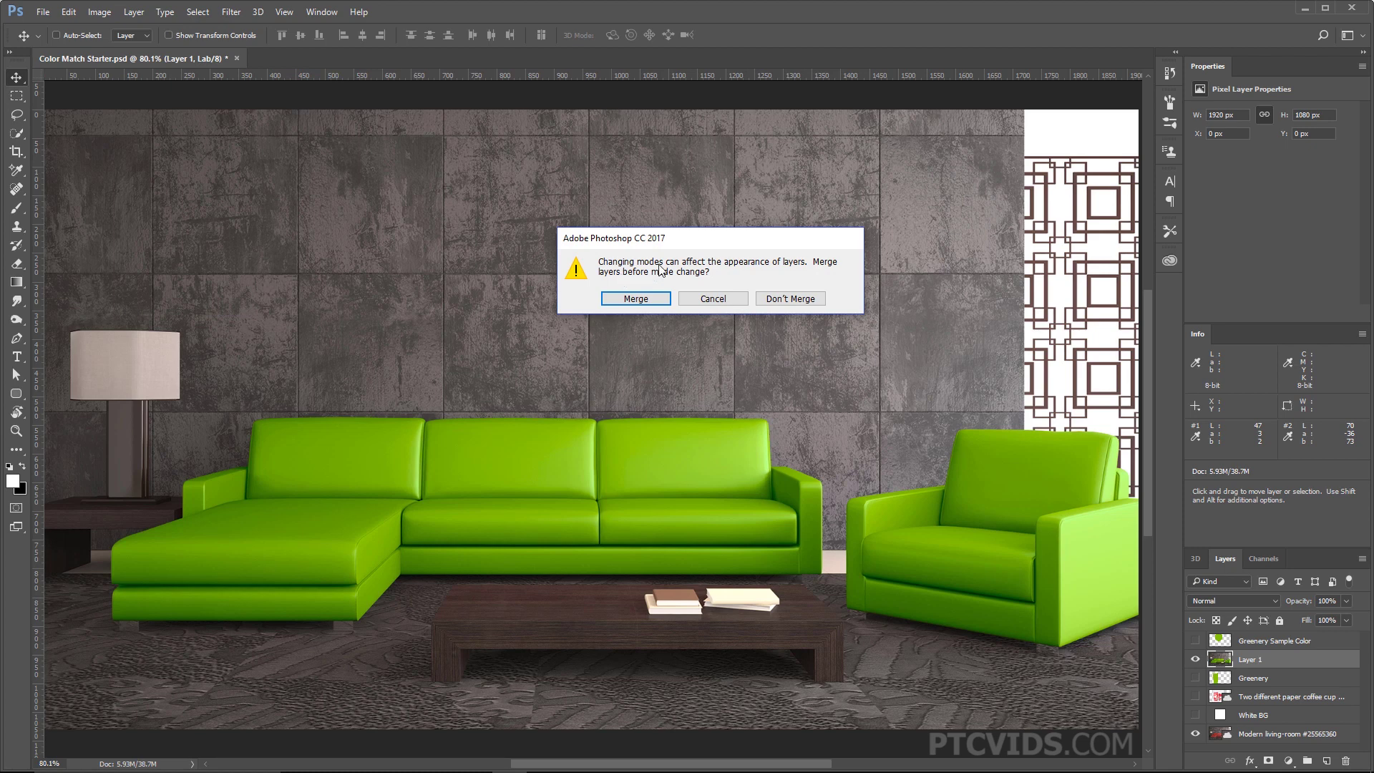
left_click(789, 304)
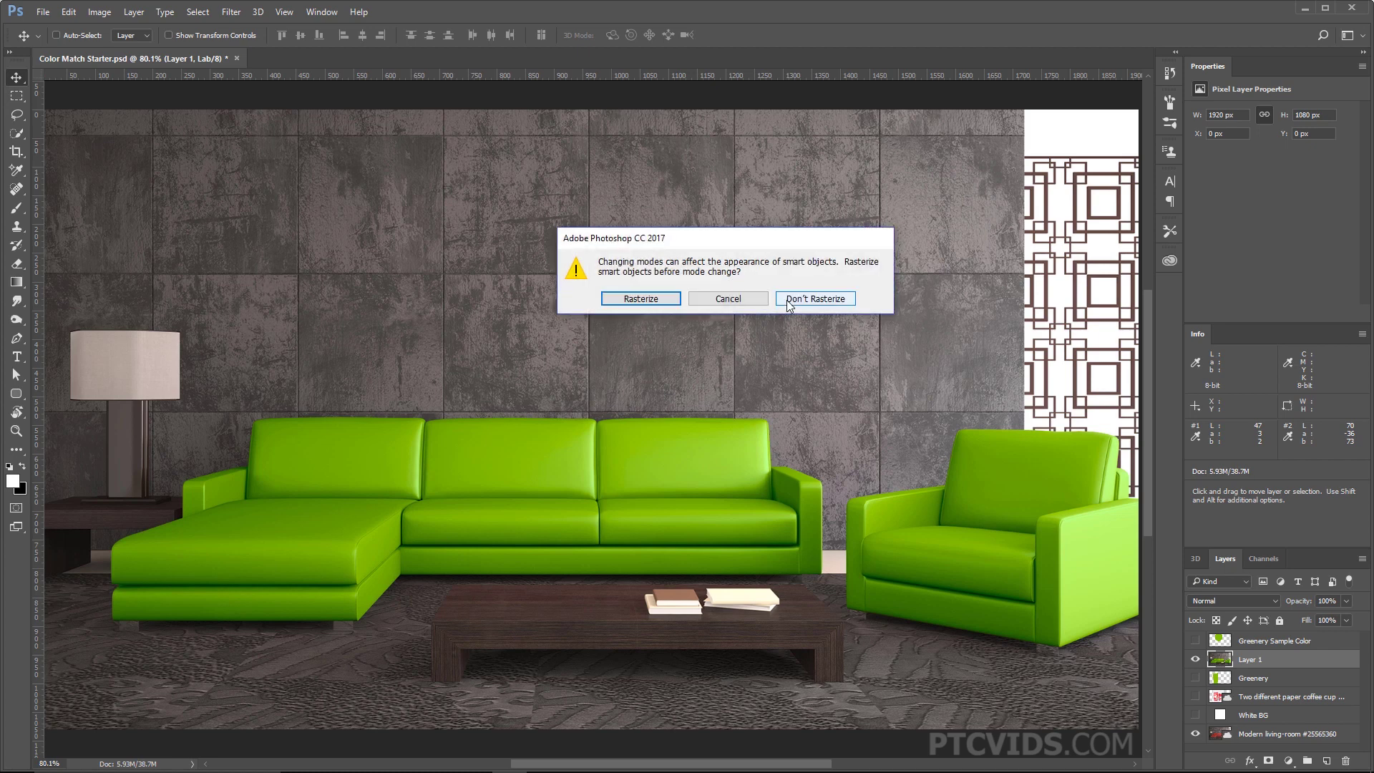
left_click(787, 300)
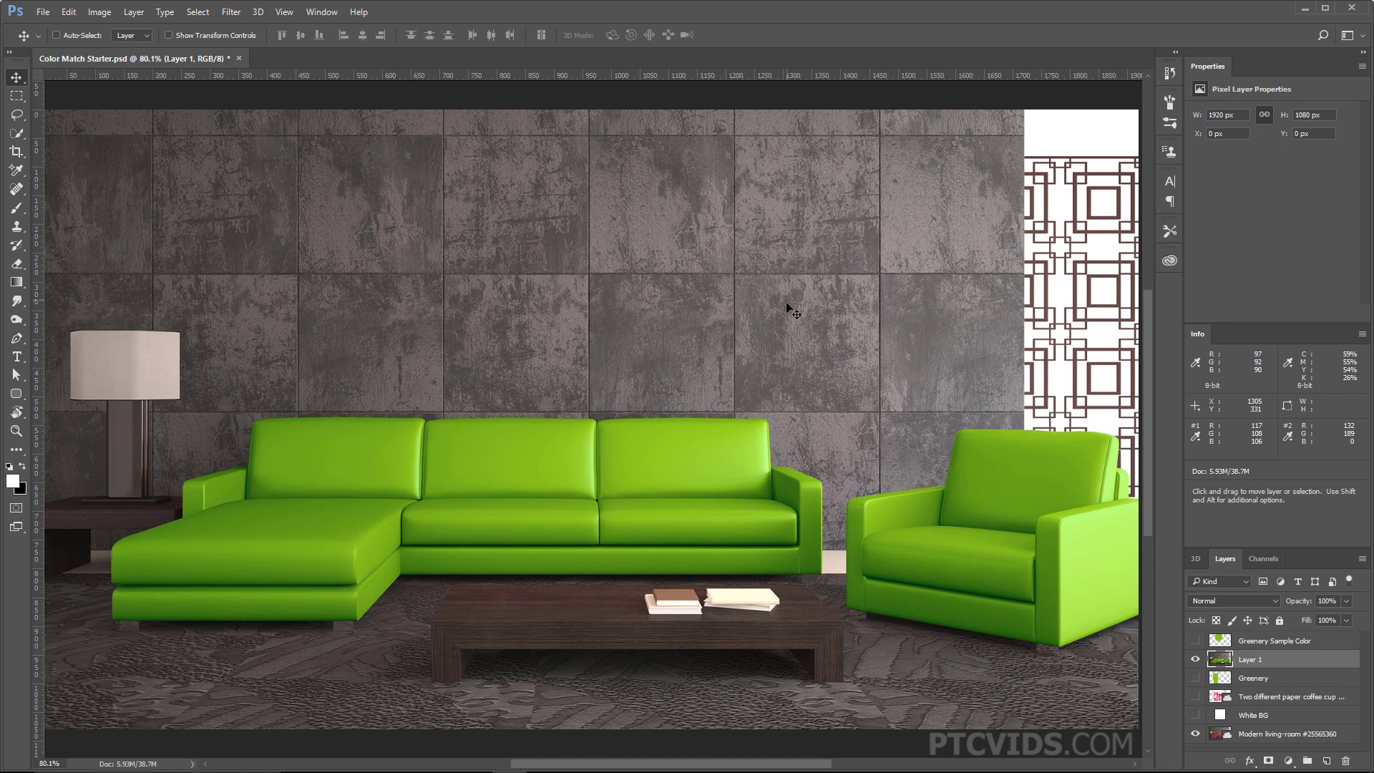
Step: Toggle the merged layer's visibility to compare the recolored furniture with the original, and check the green sample layers
left_click(1194, 661)
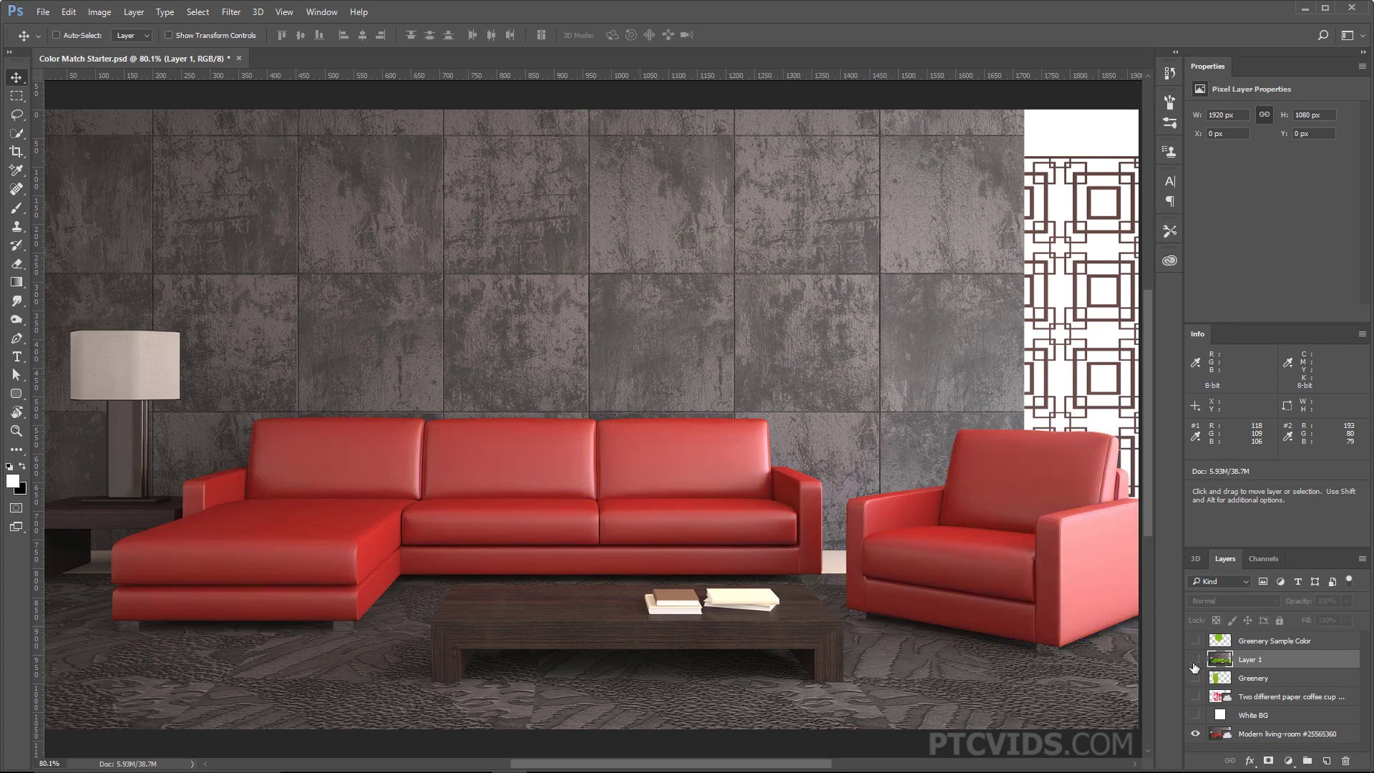
left_click(1194, 661)
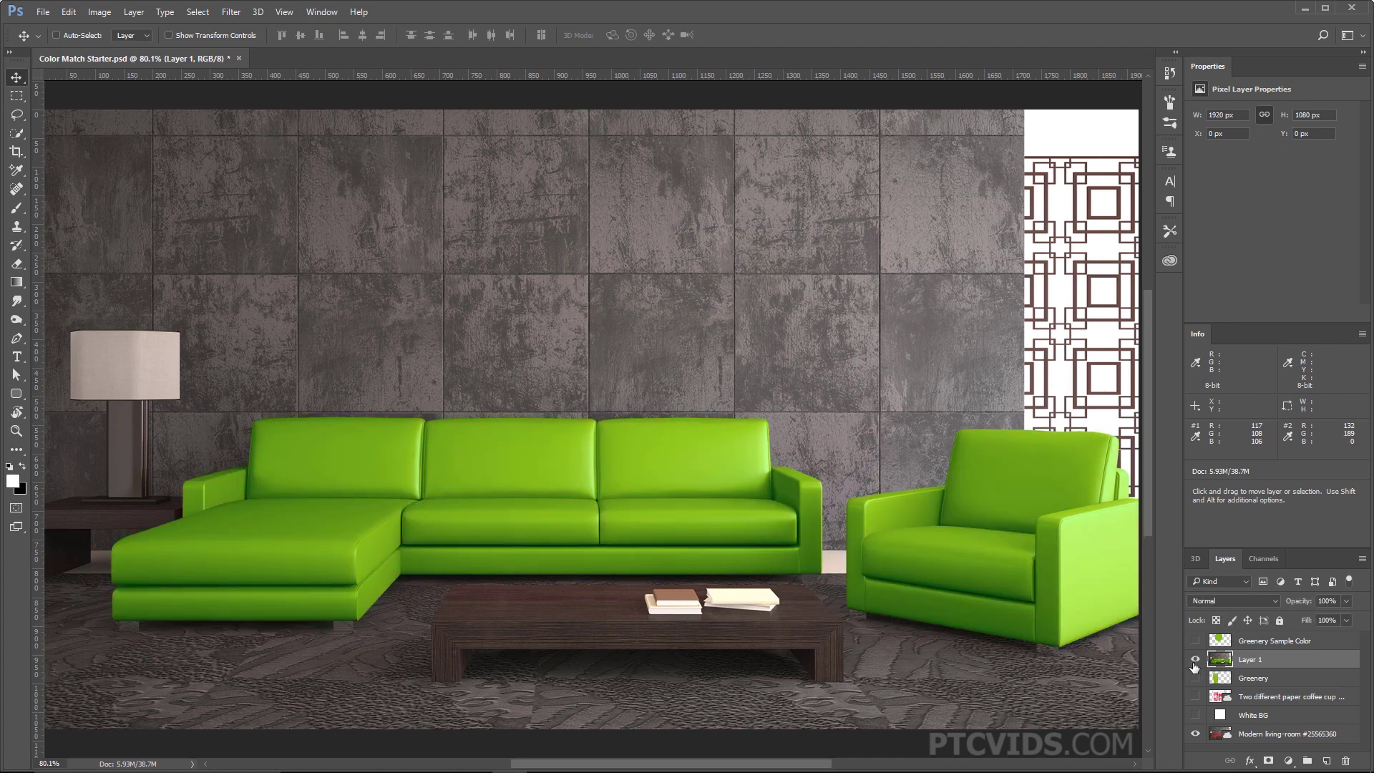
left_click(1194, 640)
left_click(1195, 640)
left_click(1195, 678)
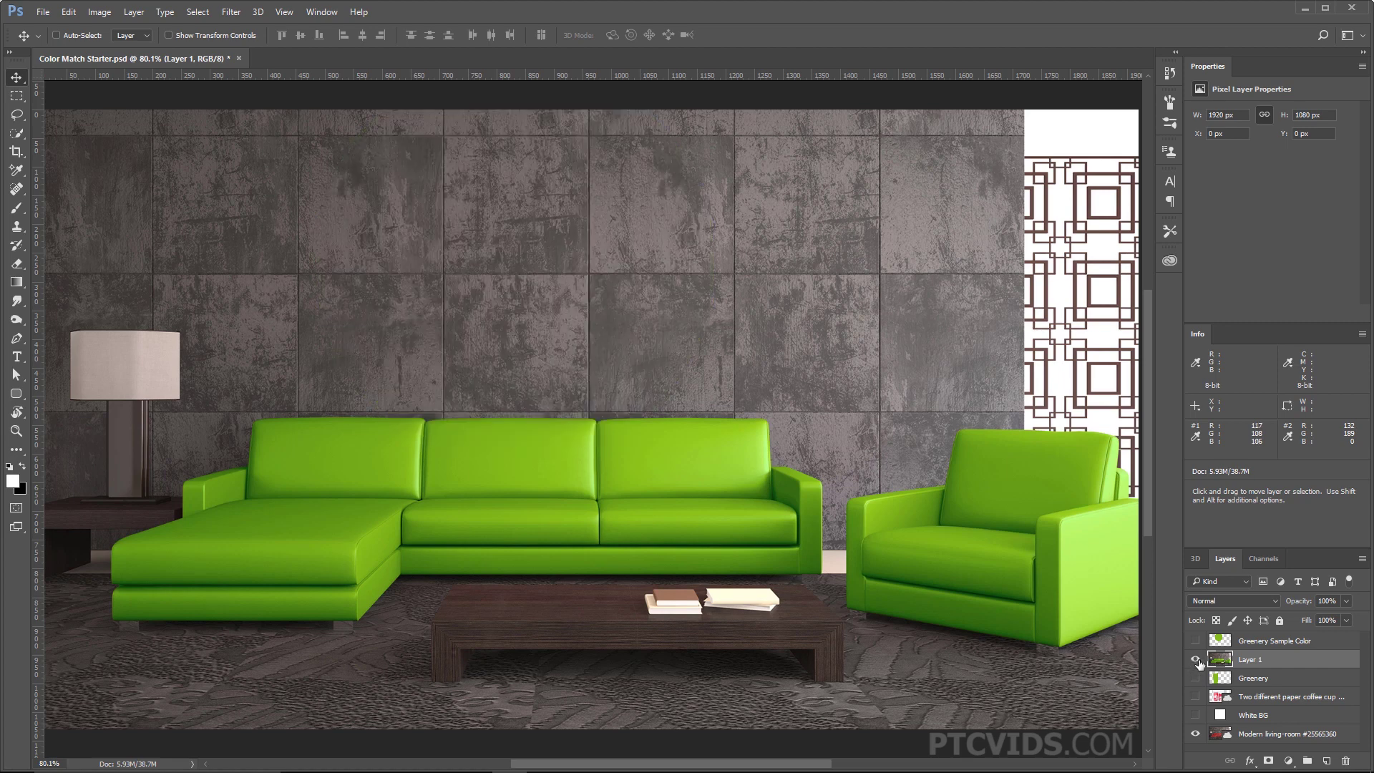